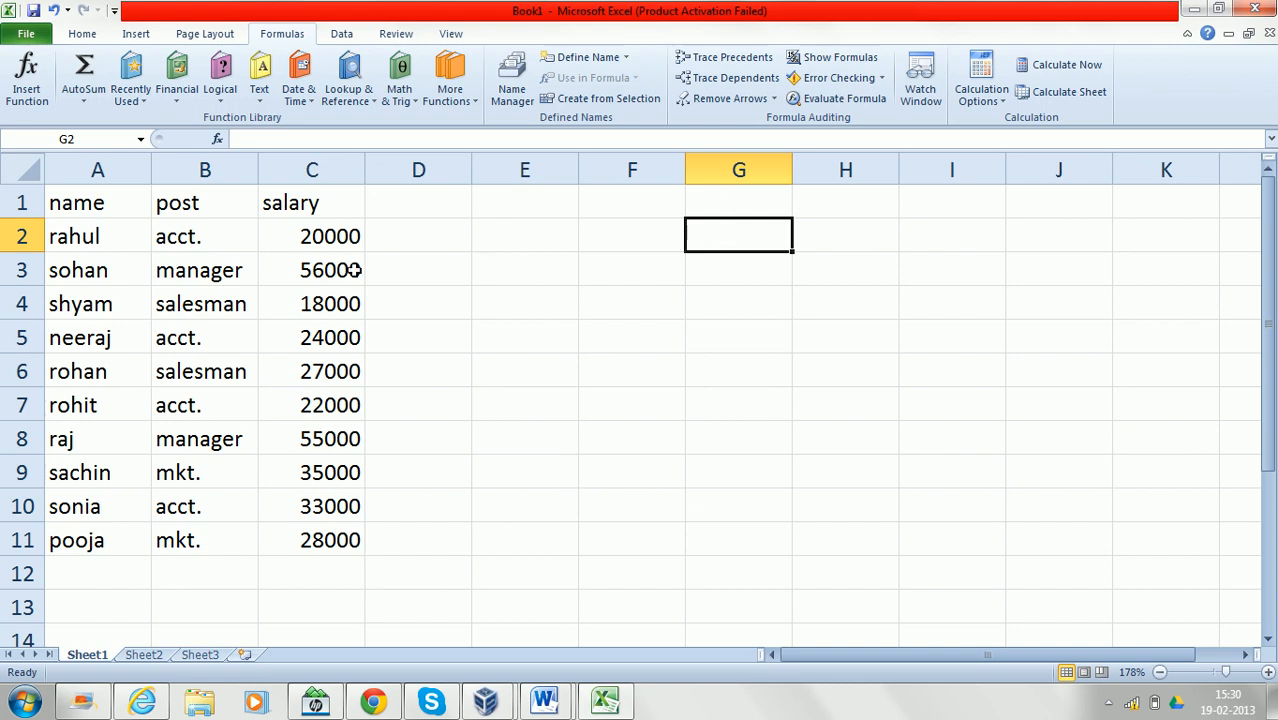
click(235, 376)
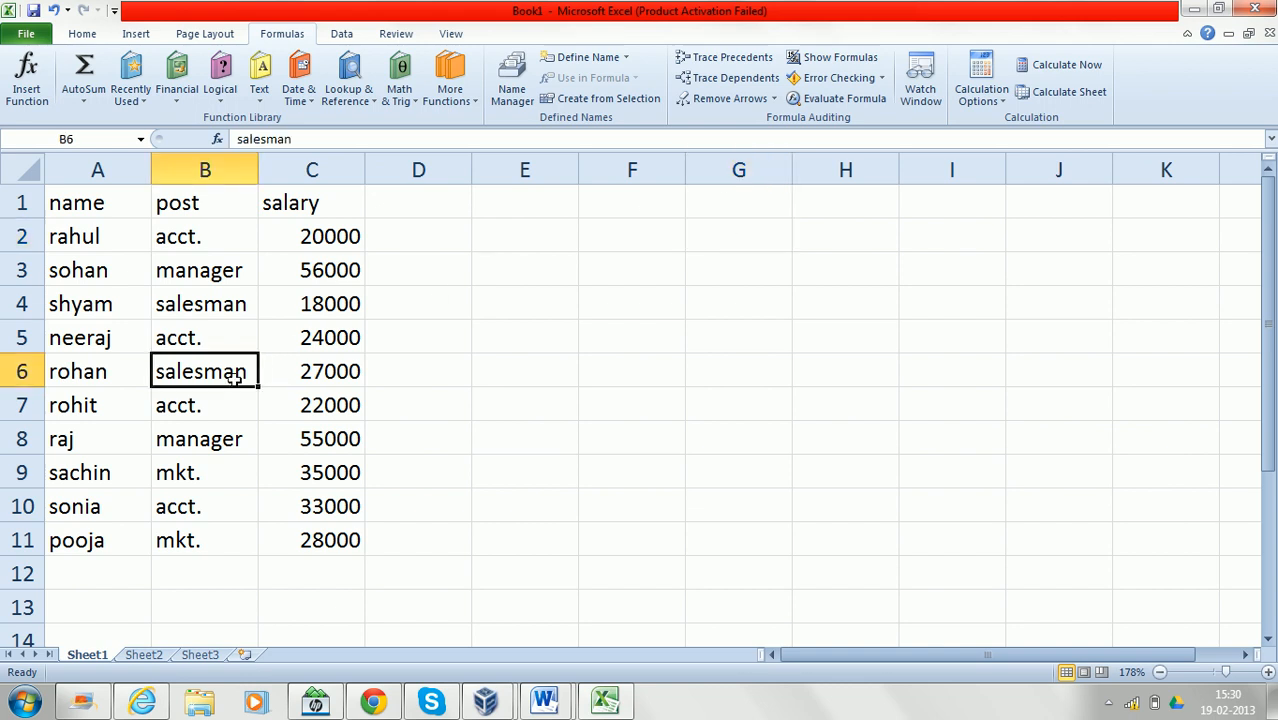
click(330, 368)
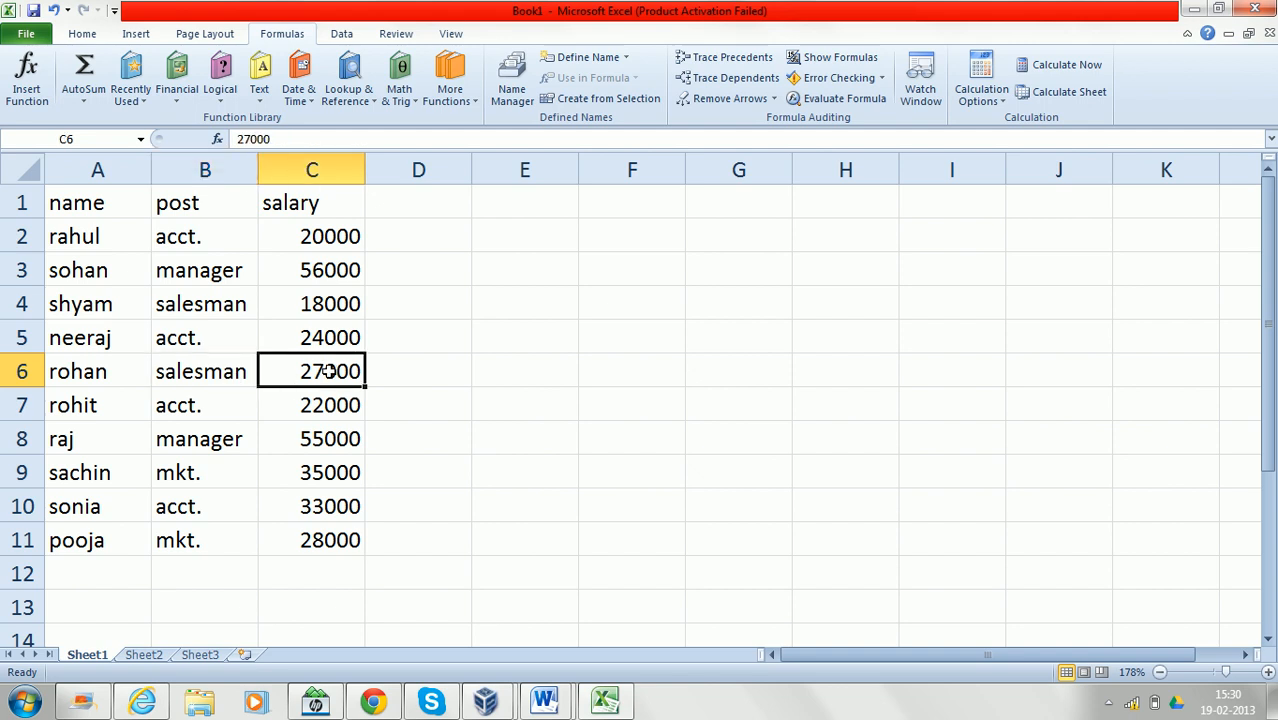
click(849, 272)
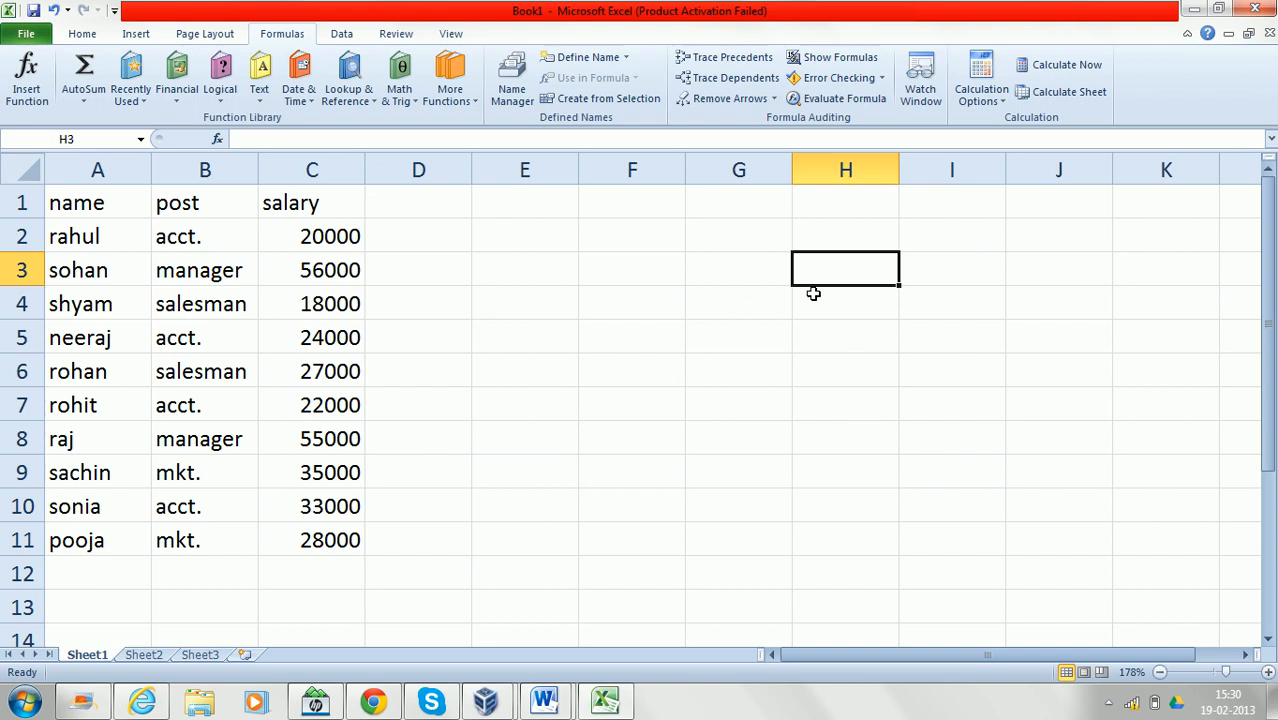
click(720, 192)
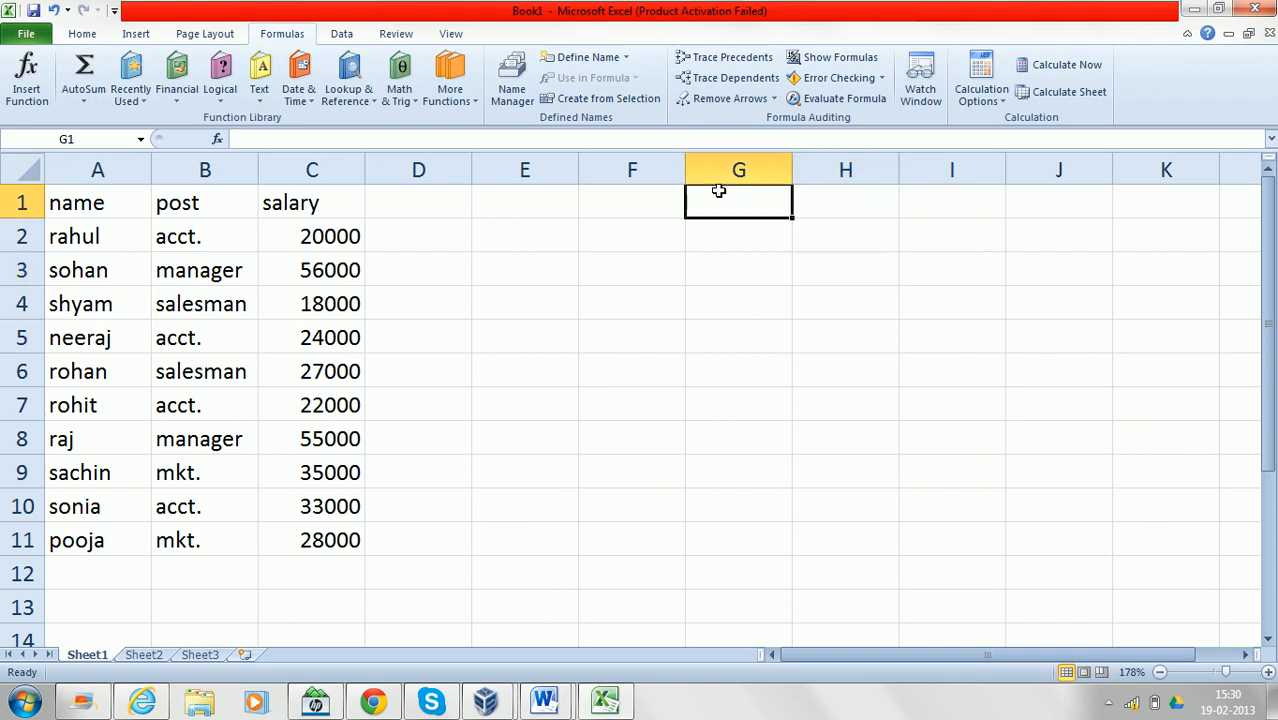
Name the whole employee data range A1:C11 "table"
click(114, 207)
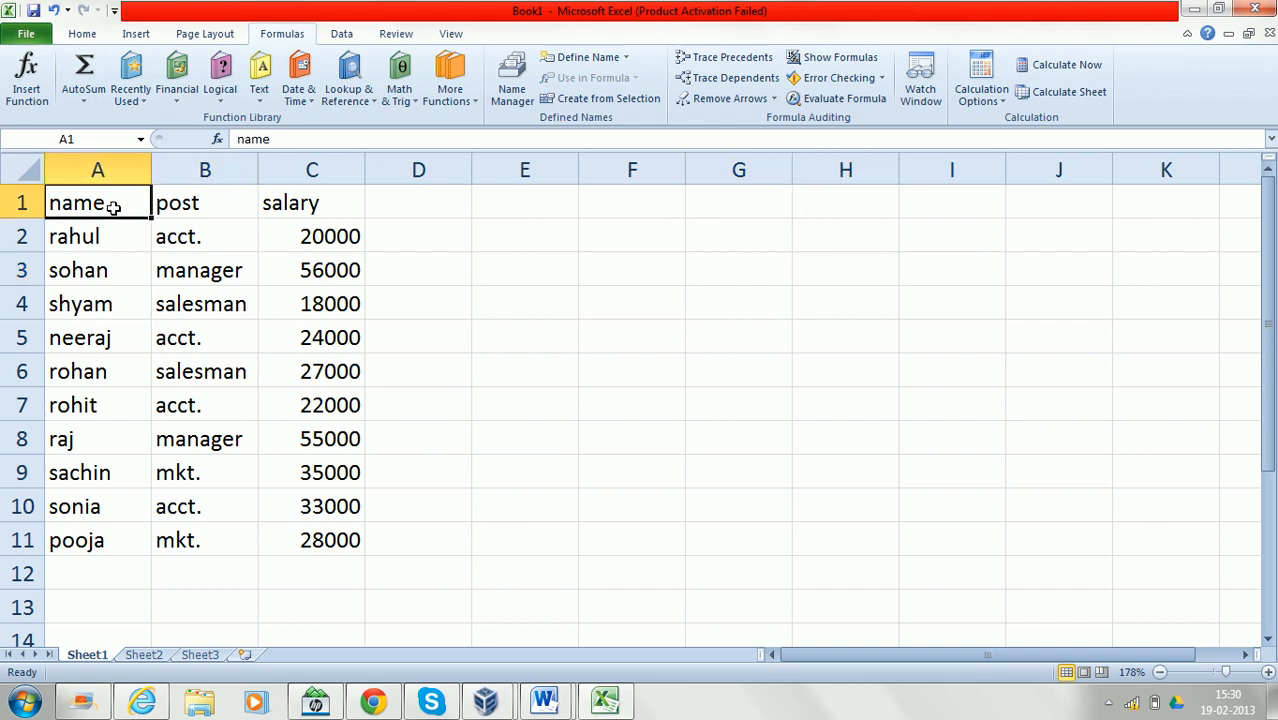
drag(114, 207, 313, 540)
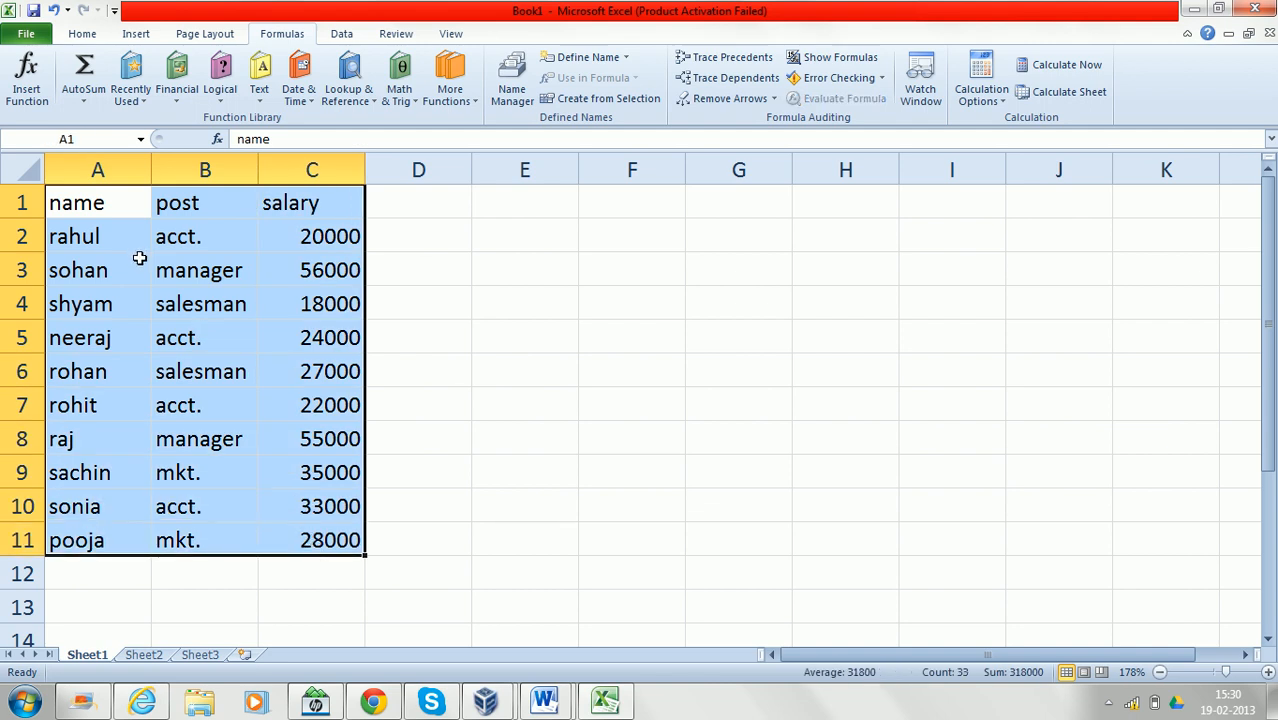
click(72, 139)
text(table)
key(Return)
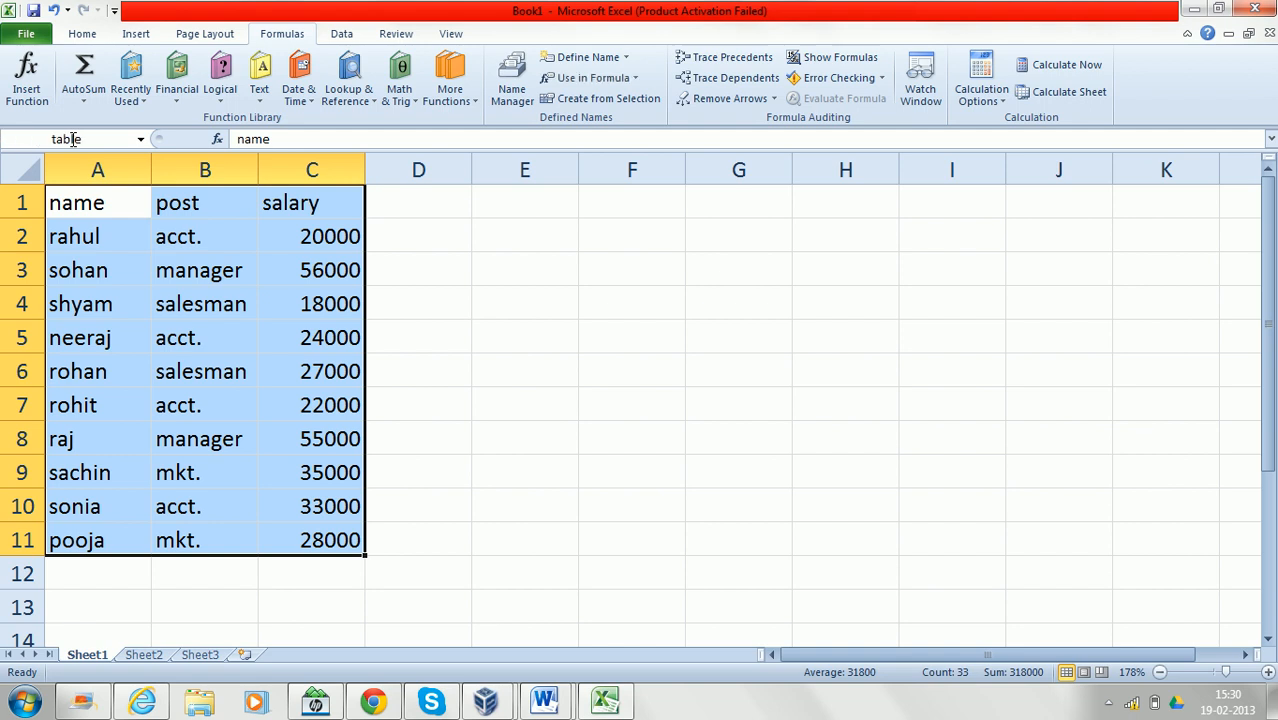
Define the named range "name" for the name column, cells A1:A11
click(112, 205)
drag(112, 205, 116, 538)
click(75, 138)
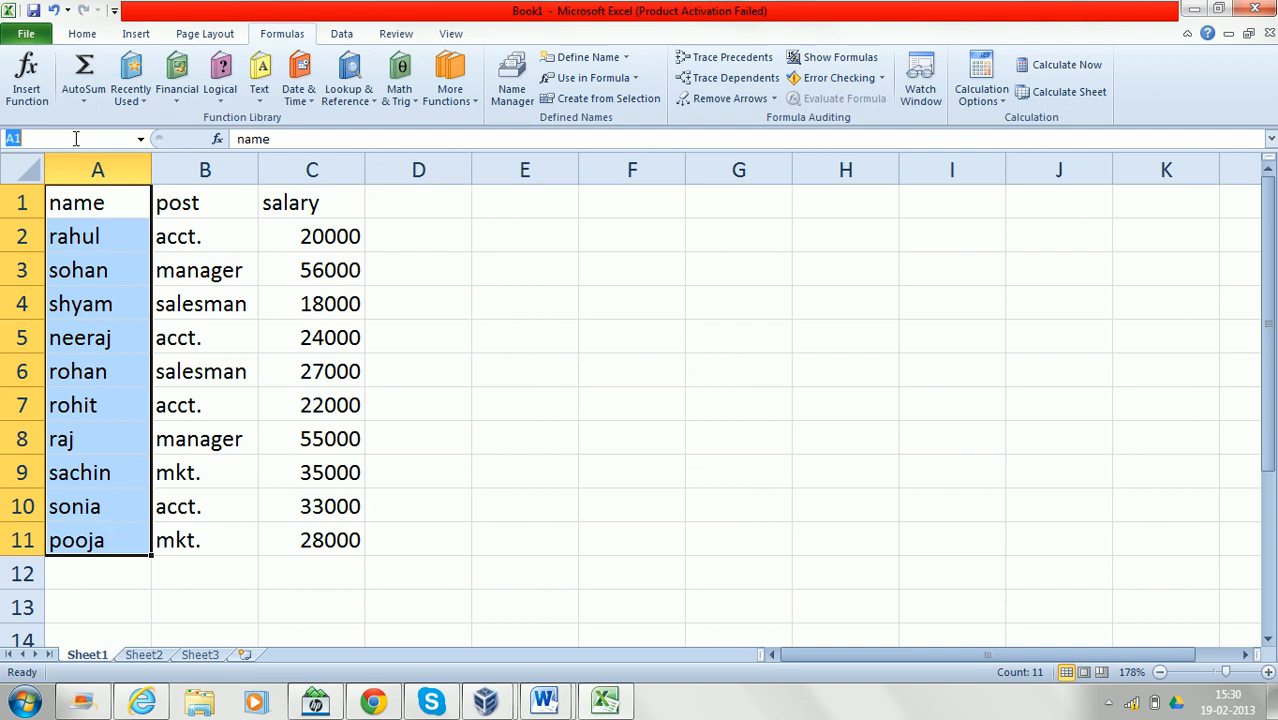
text(name)
key(Return)
Add List data validation to cell G1 with the named range =name as its source
click(708, 213)
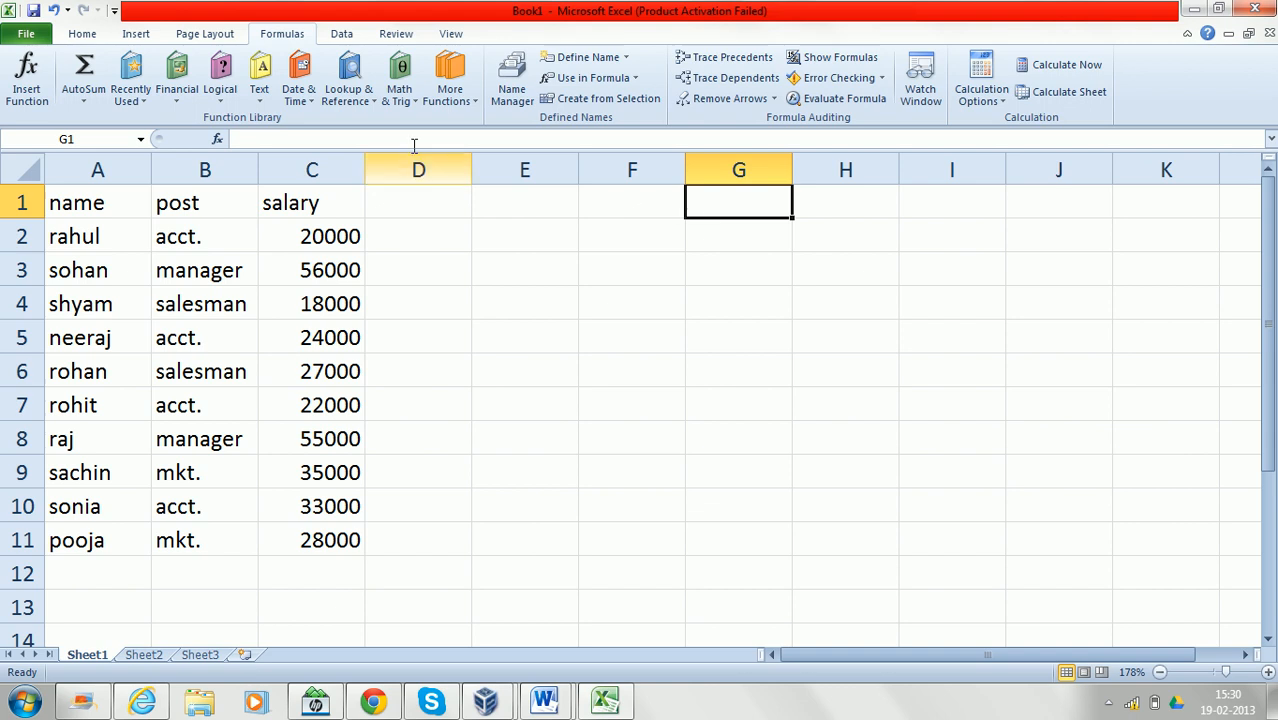
click(342, 34)
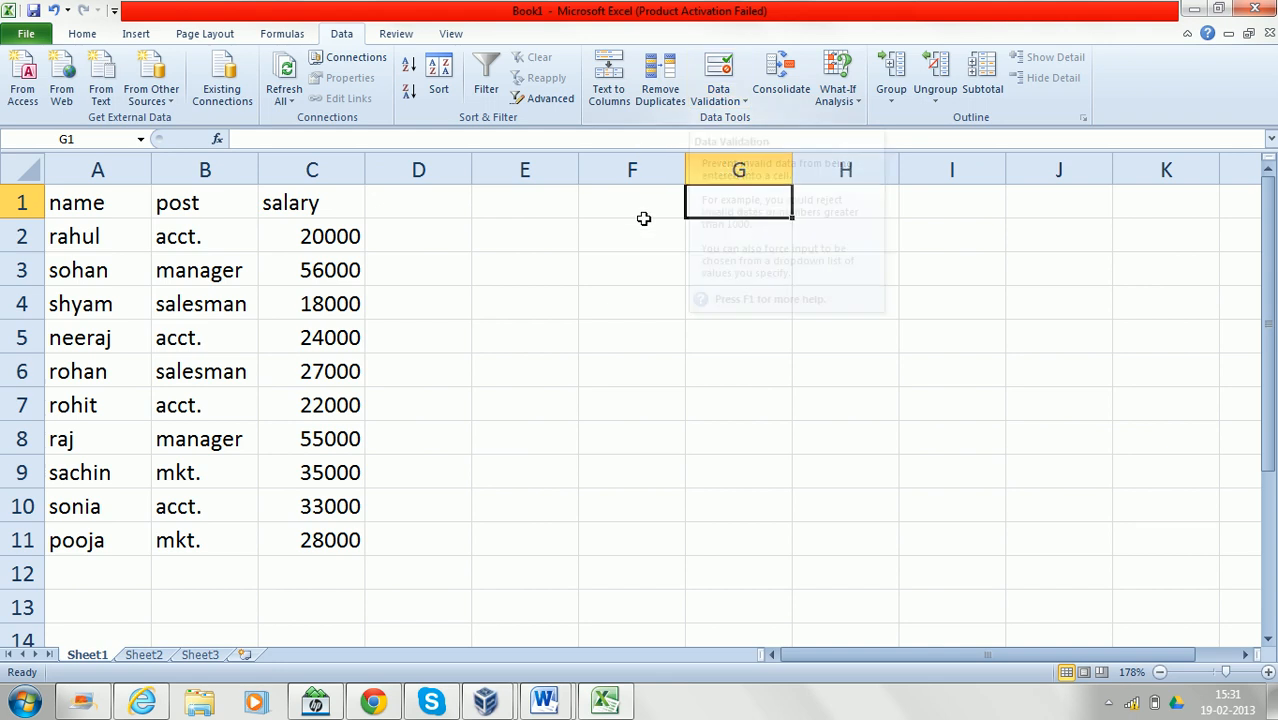
click(744, 101)
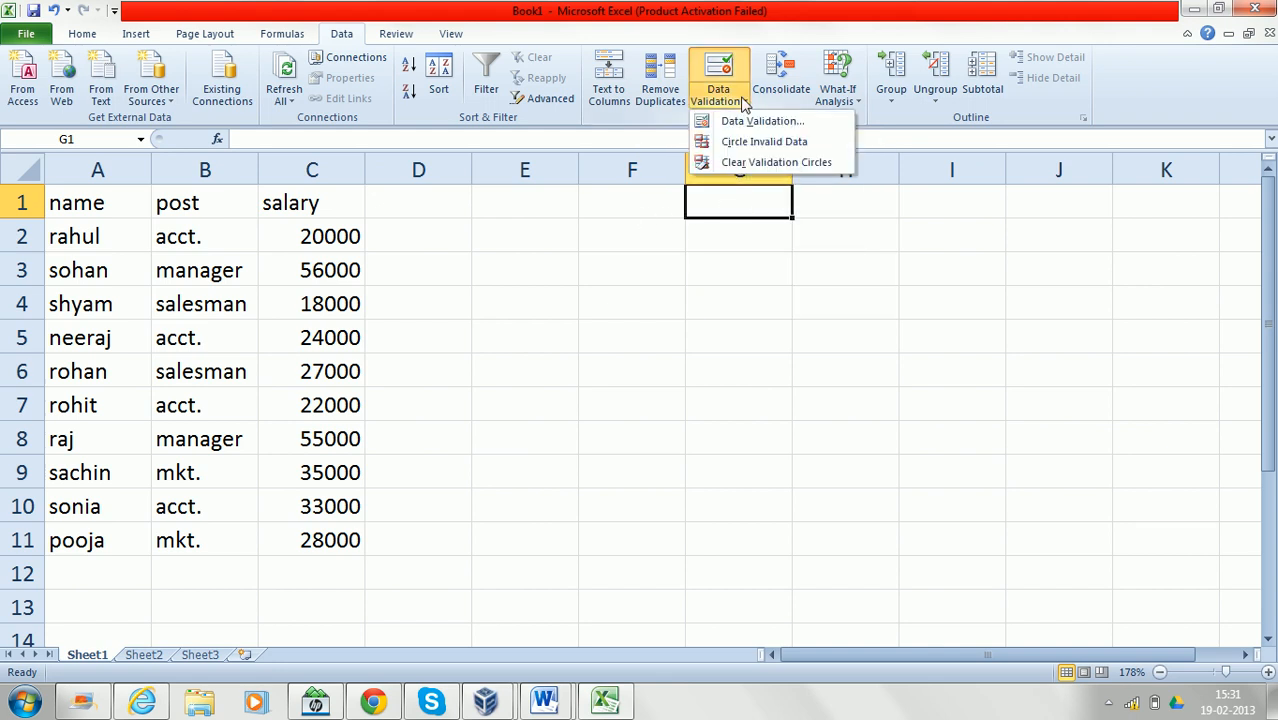
click(738, 122)
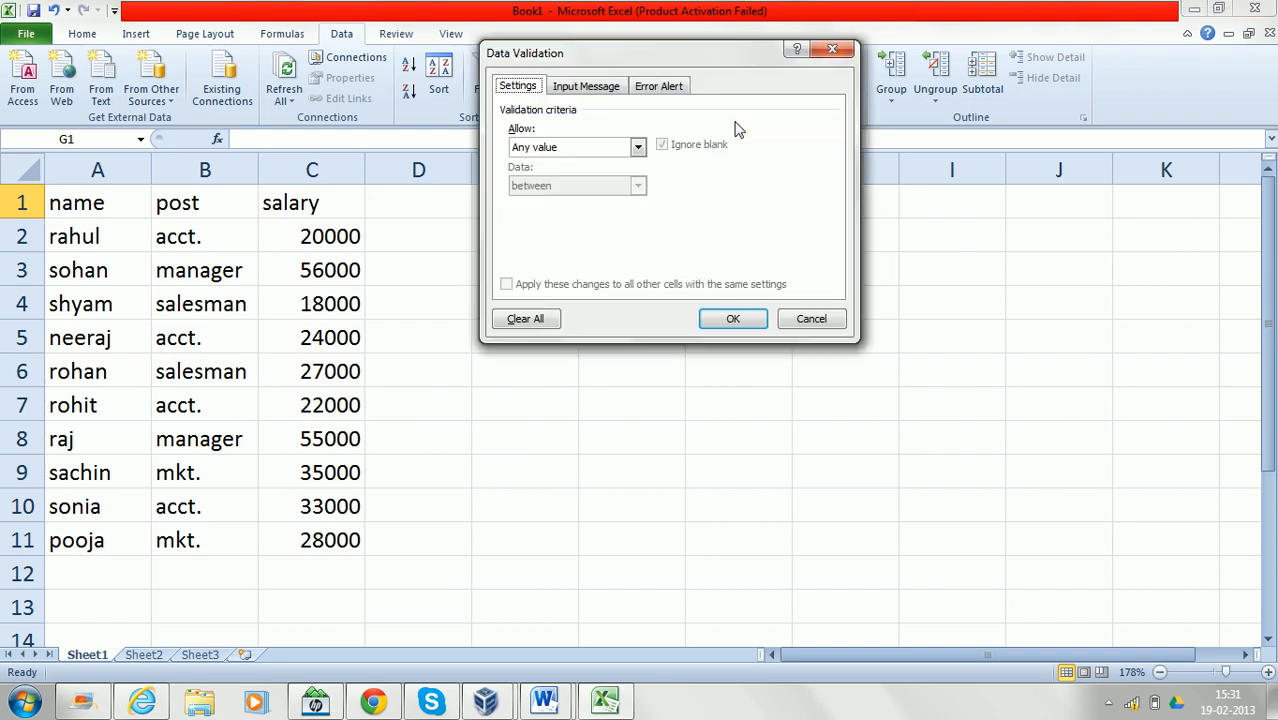
click(638, 147)
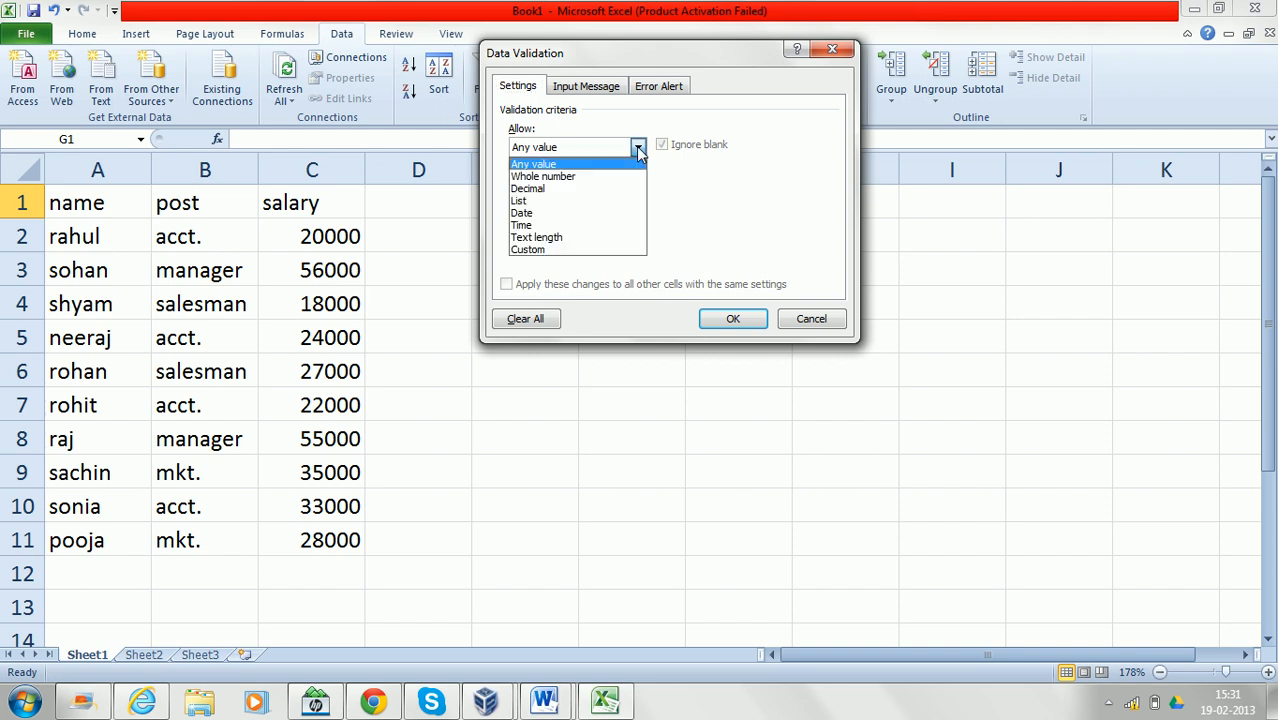
click(551, 205)
click(526, 223)
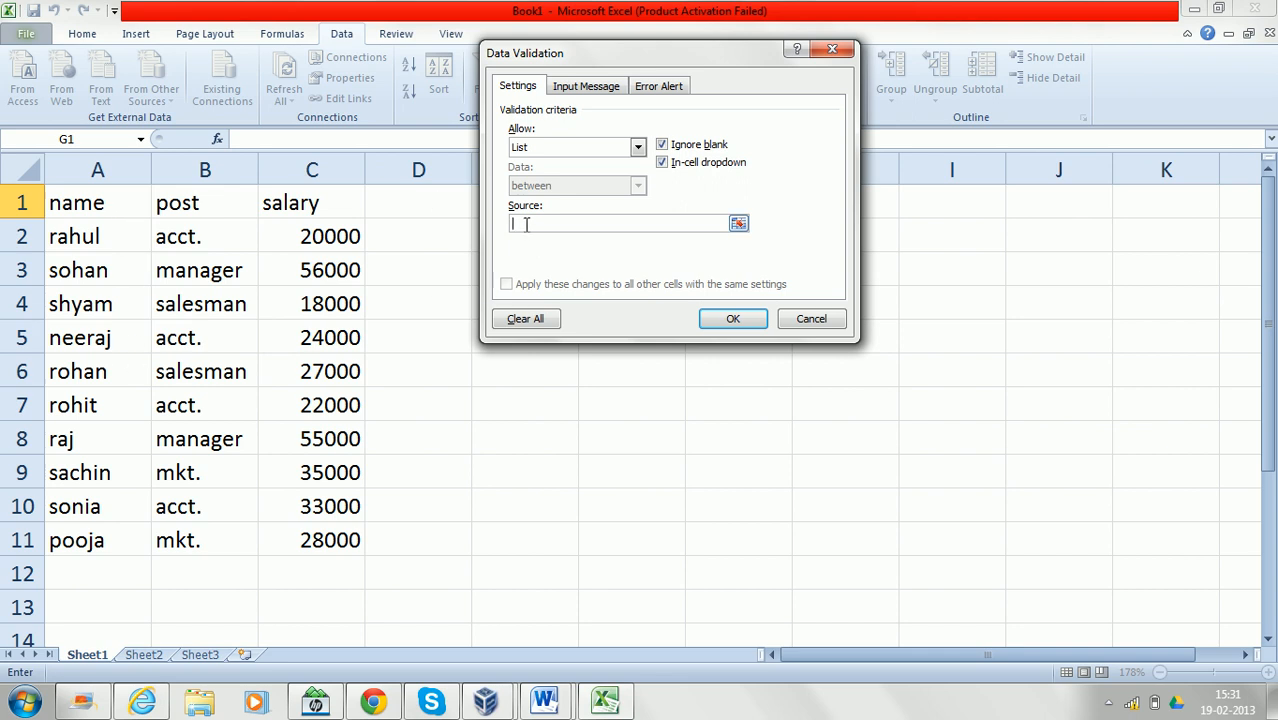
text(=)
drag(110, 203, 131, 531)
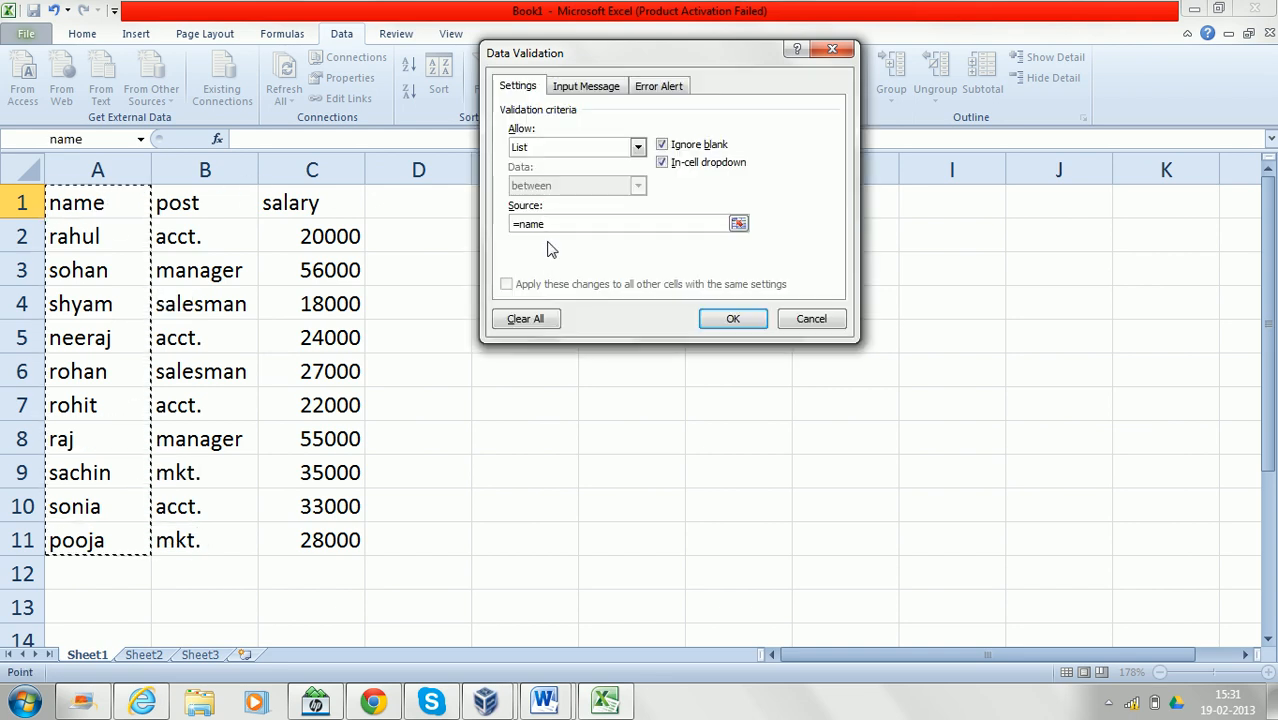
click(742, 320)
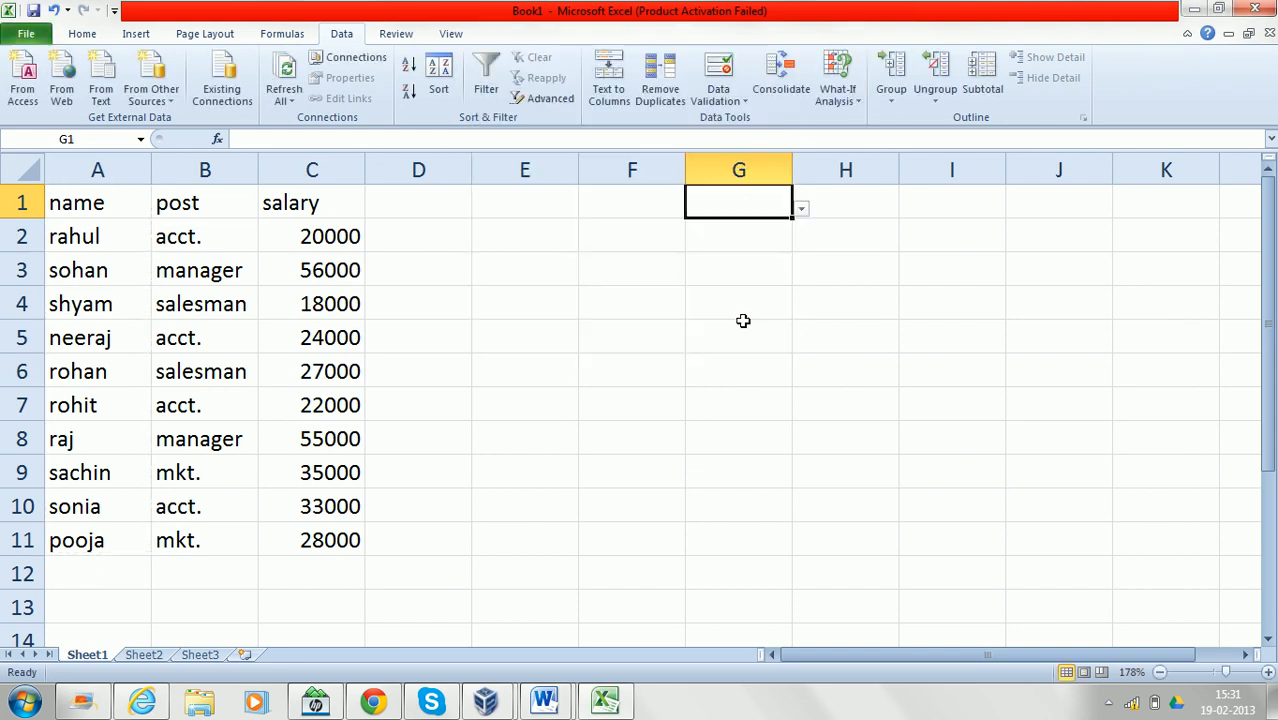
Choose the "name" entry from G1's drop-down list and fill the cell down through G11
click(801, 210)
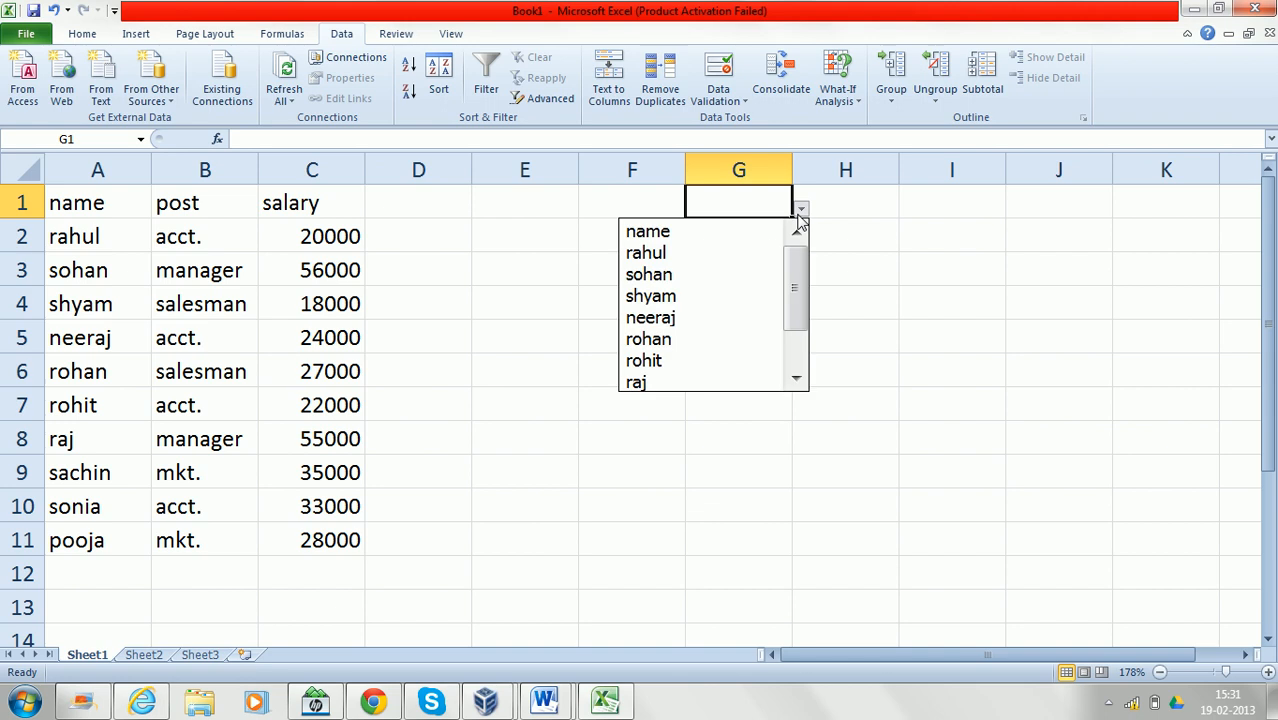
double_click(719, 232)
click(745, 206)
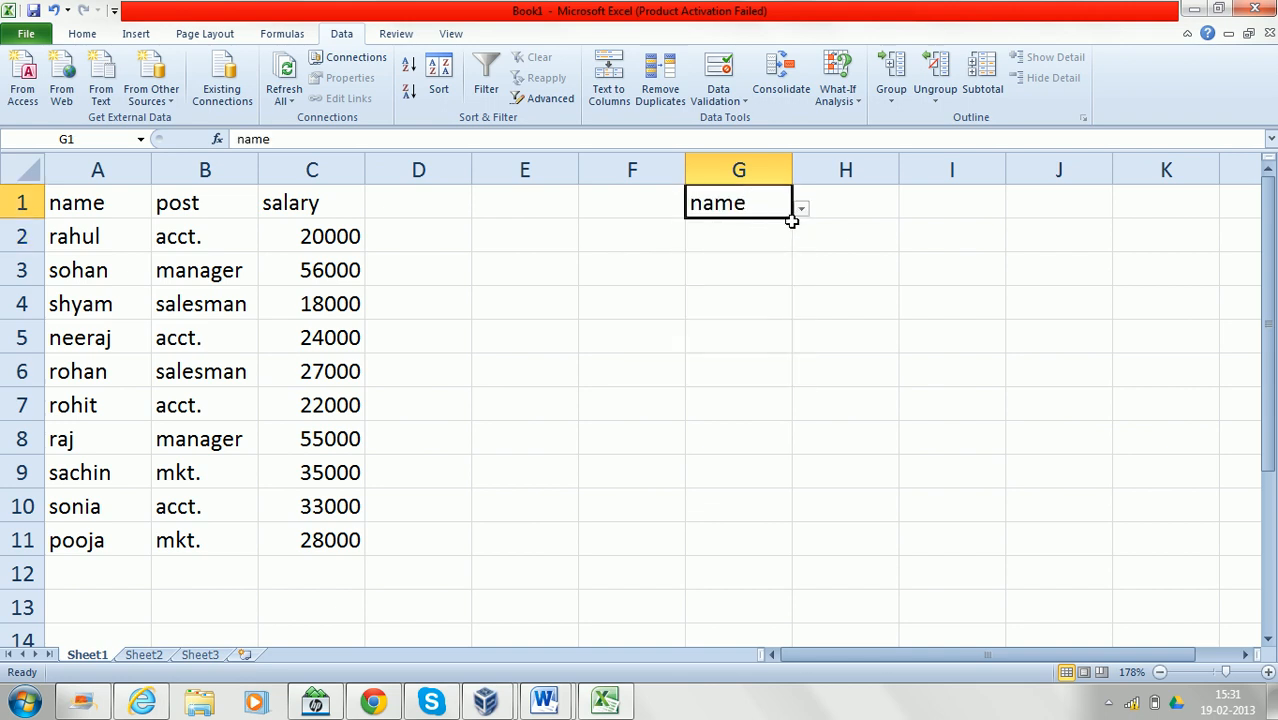
drag(791, 217, 756, 544)
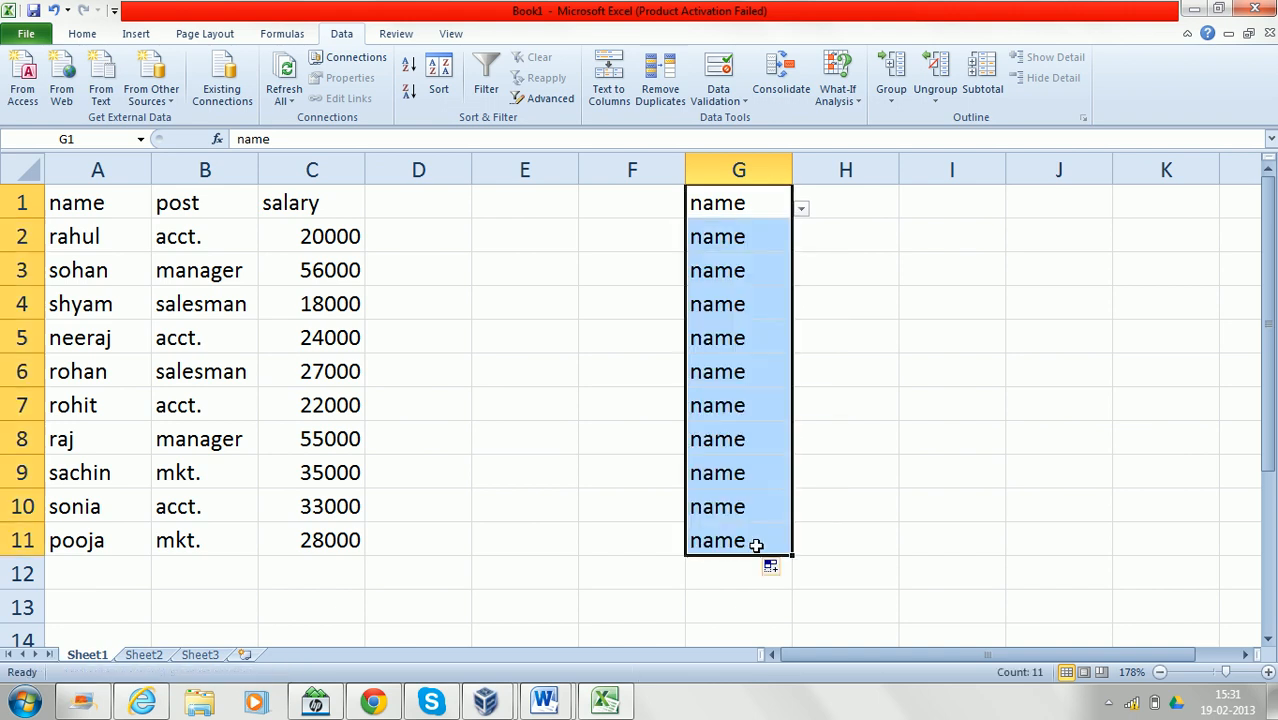
Set G2, G3 and G4 from their drop-down lists to the employee names in A3, A6 and A4 respectively
click(758, 238)
click(802, 243)
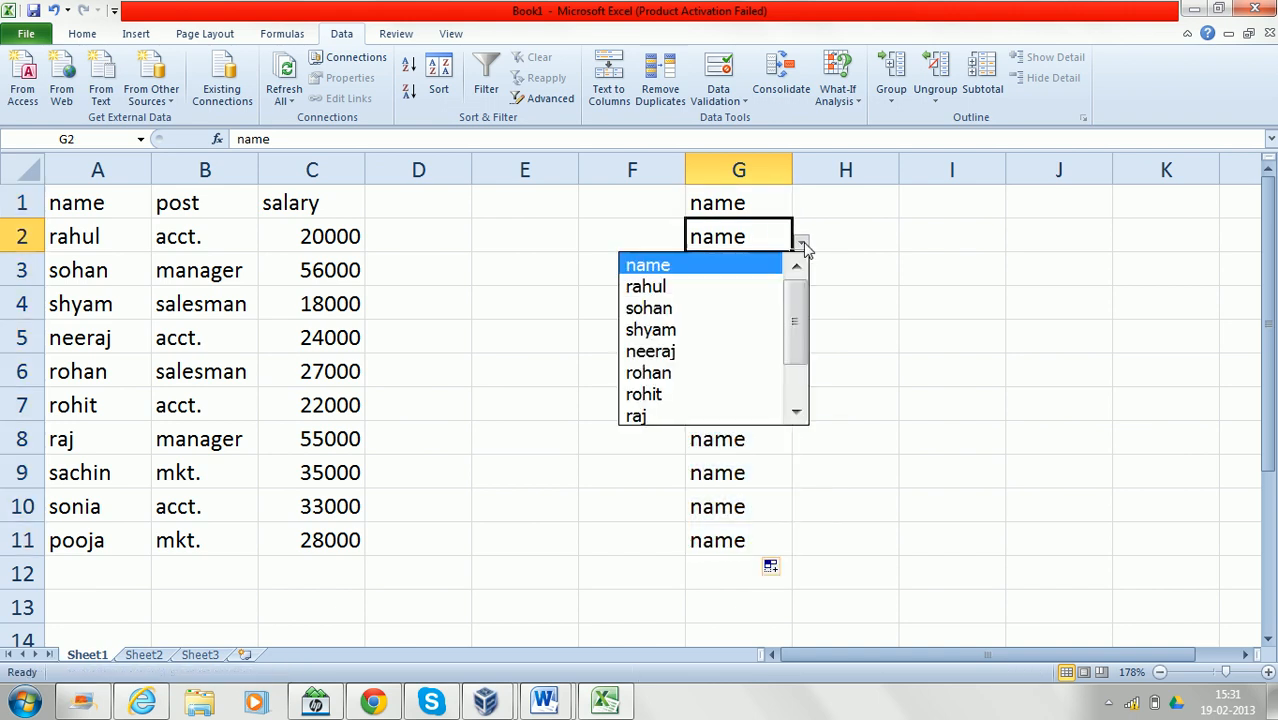
click(740, 309)
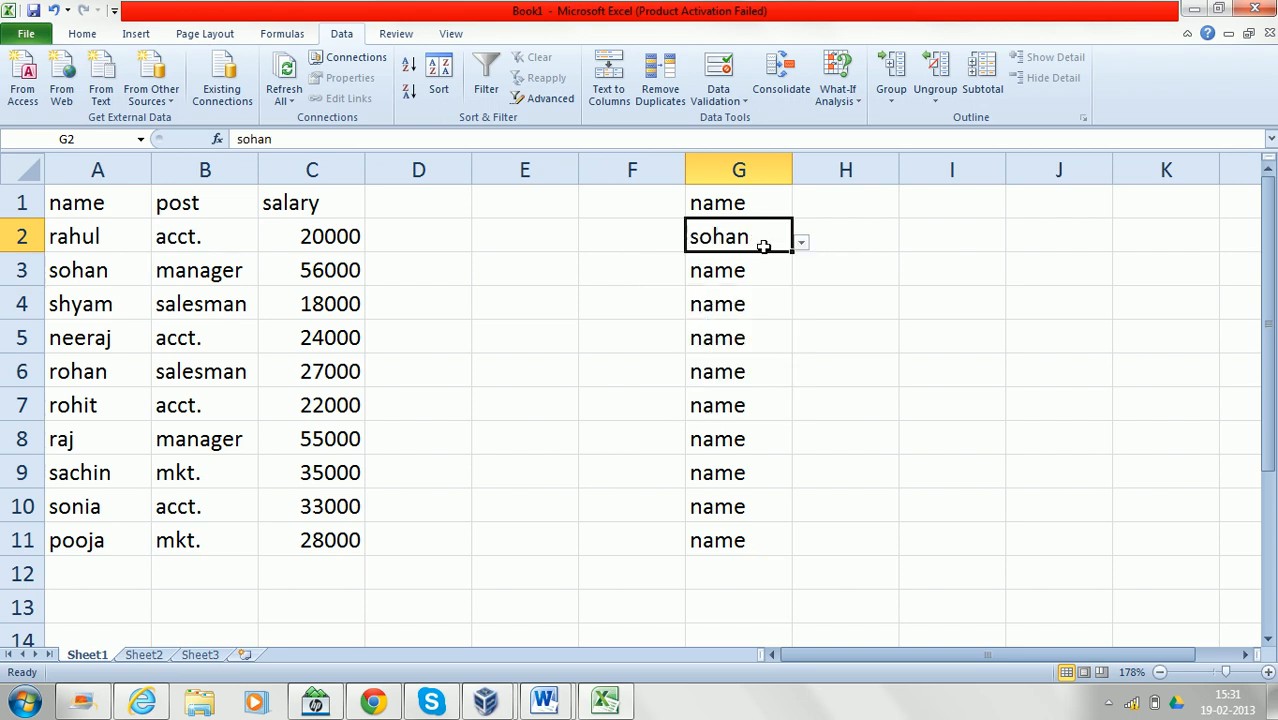
click(744, 267)
click(802, 277)
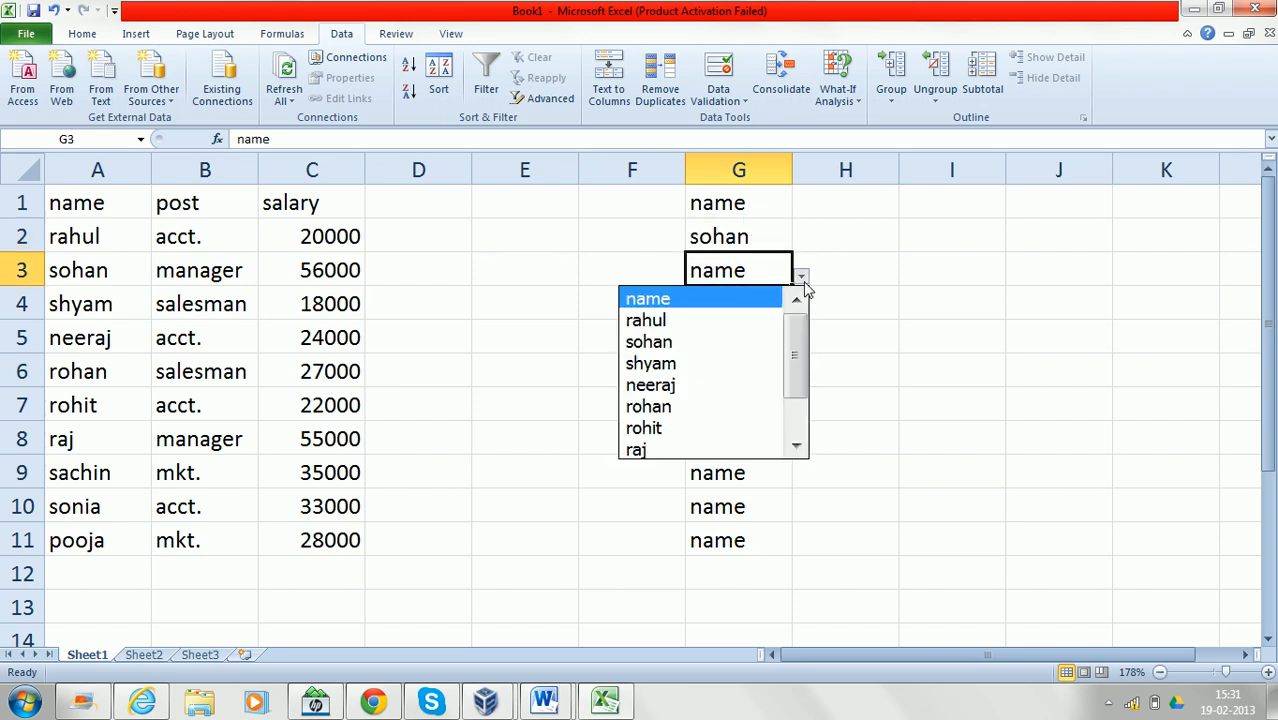
click(727, 410)
click(739, 298)
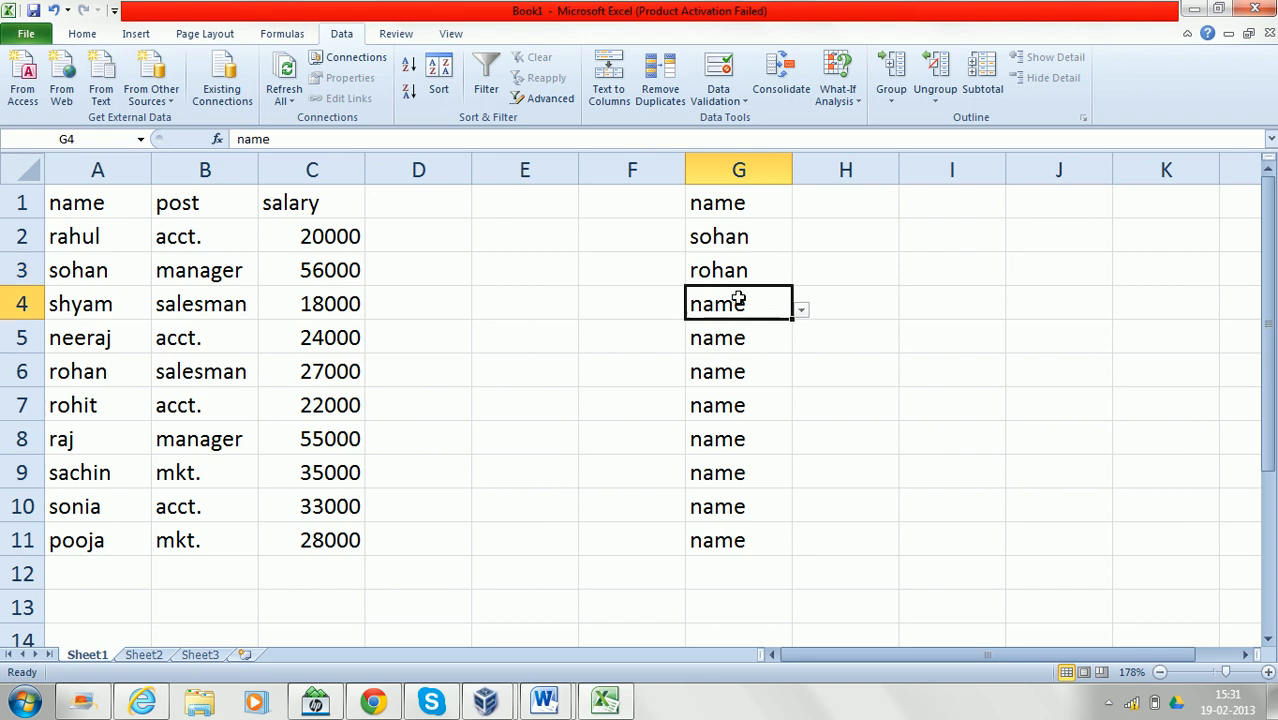
click(802, 311)
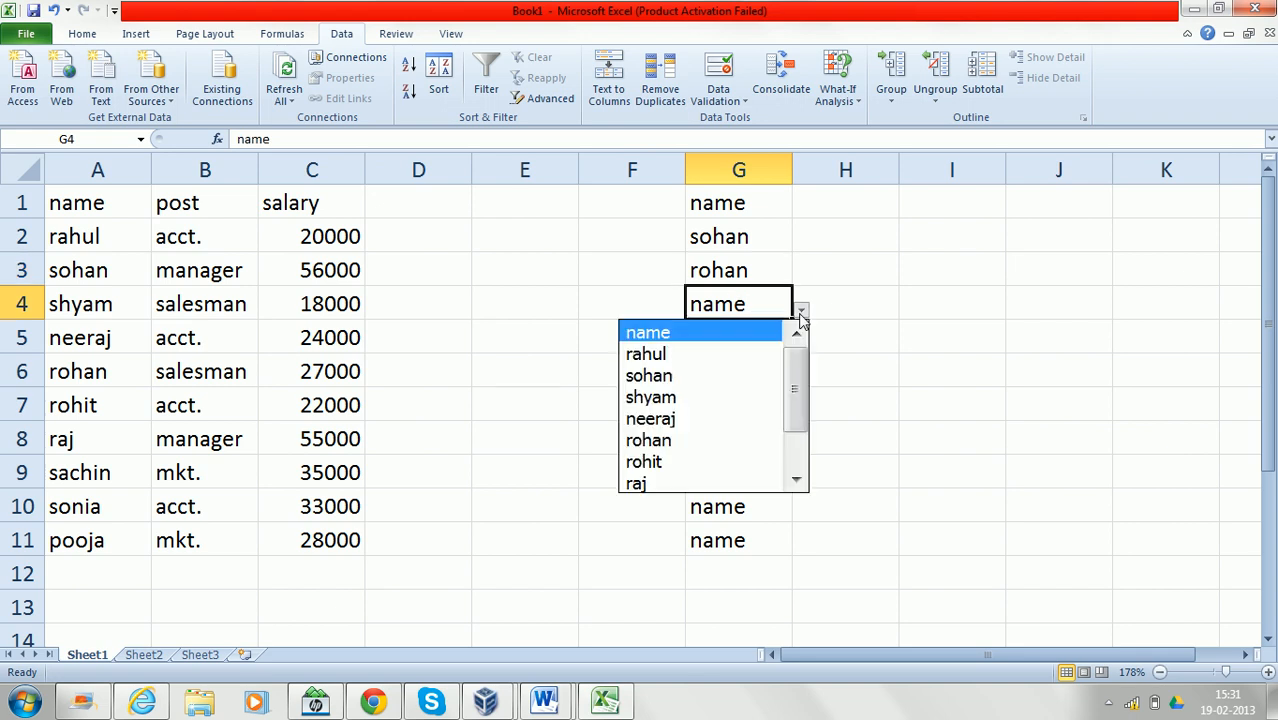
click(726, 398)
Set G5, G6 and G7 from their drop-down lists to the employee names in A2, A8 and A7 respectively
click(737, 339)
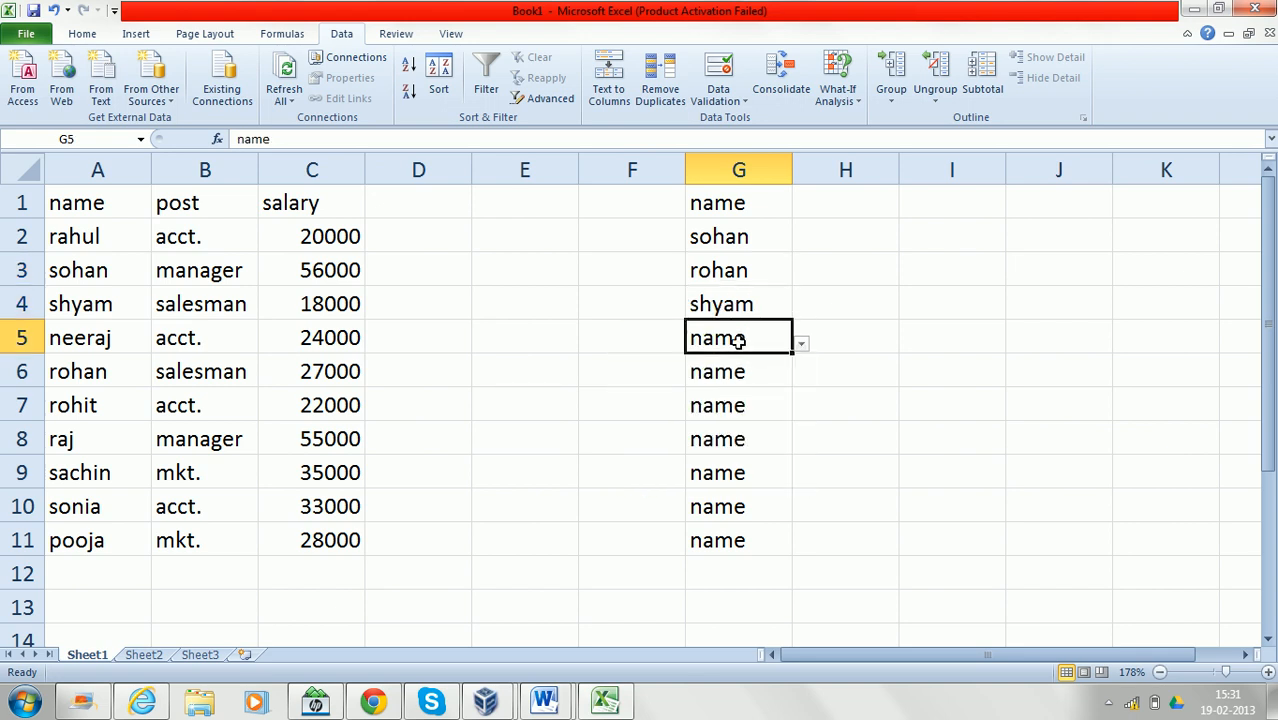
click(801, 346)
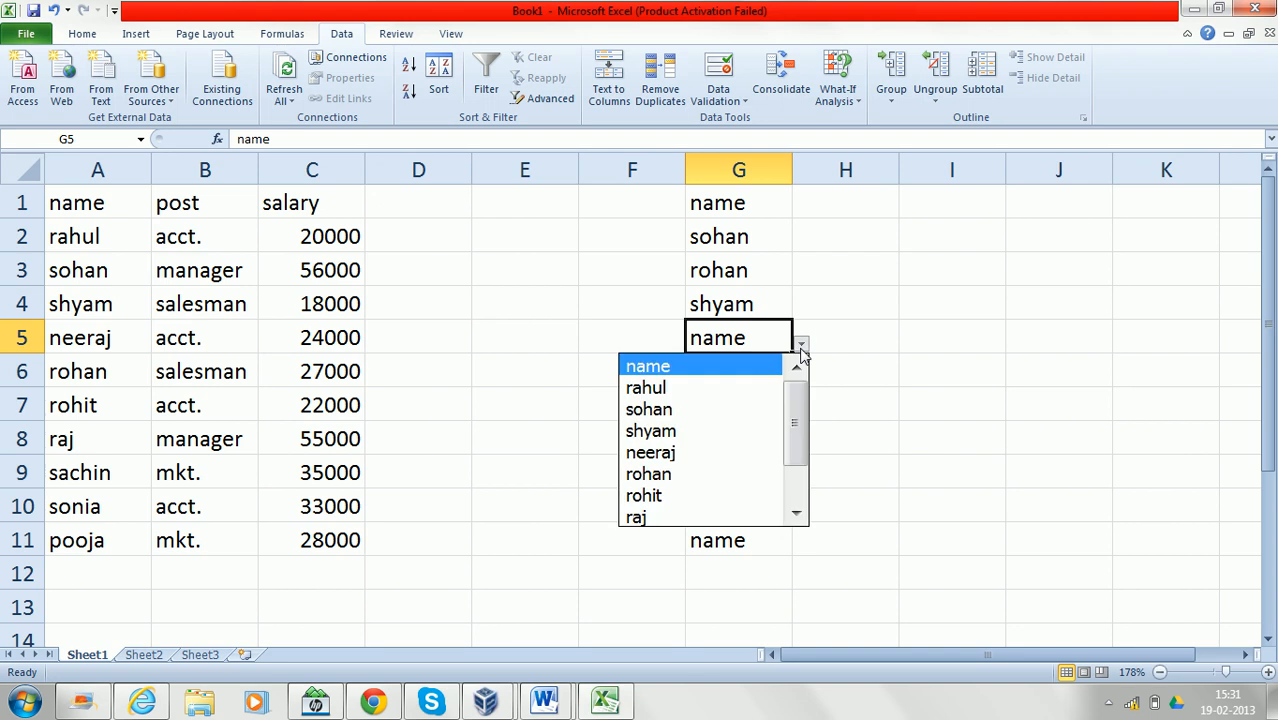
click(765, 388)
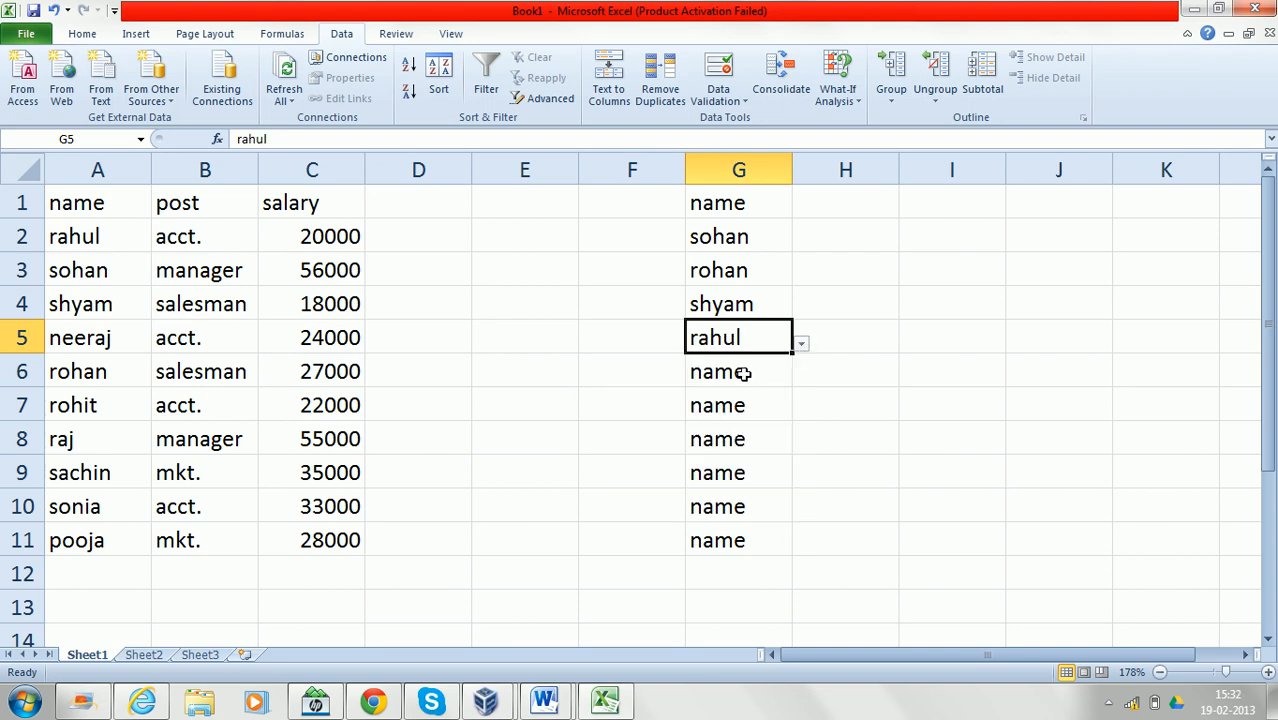
click(774, 373)
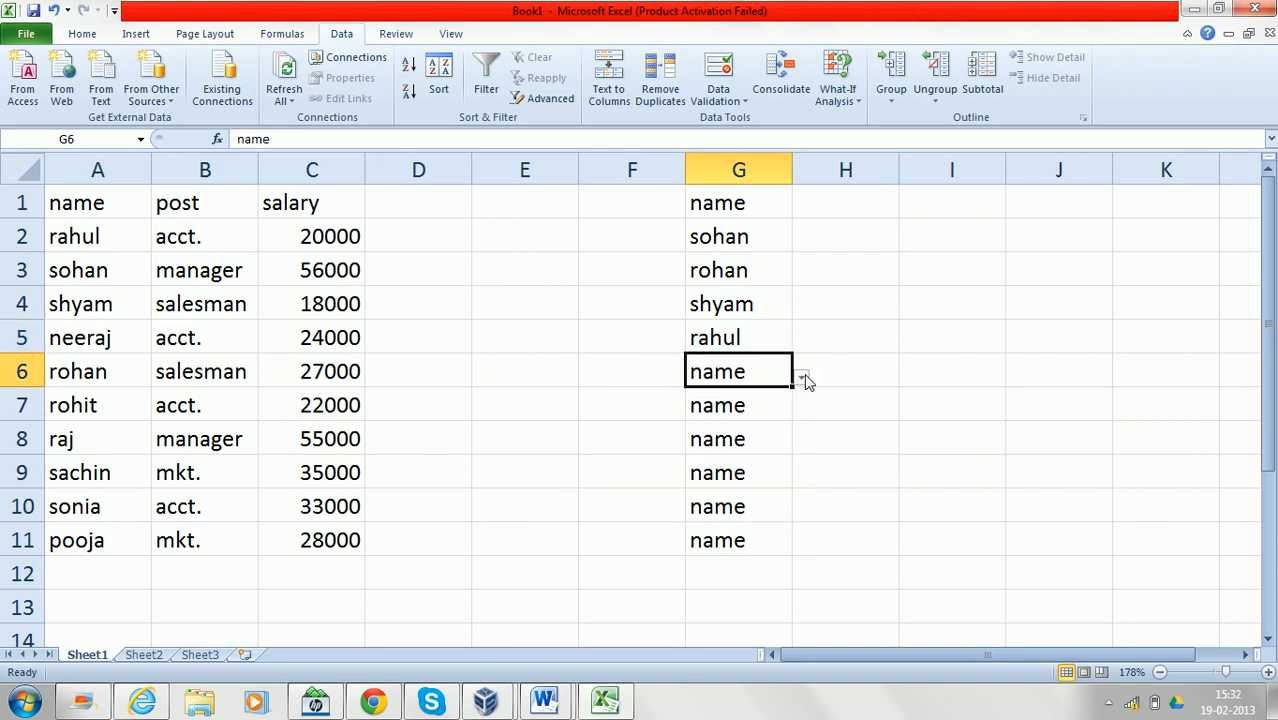
click(802, 377)
click(712, 550)
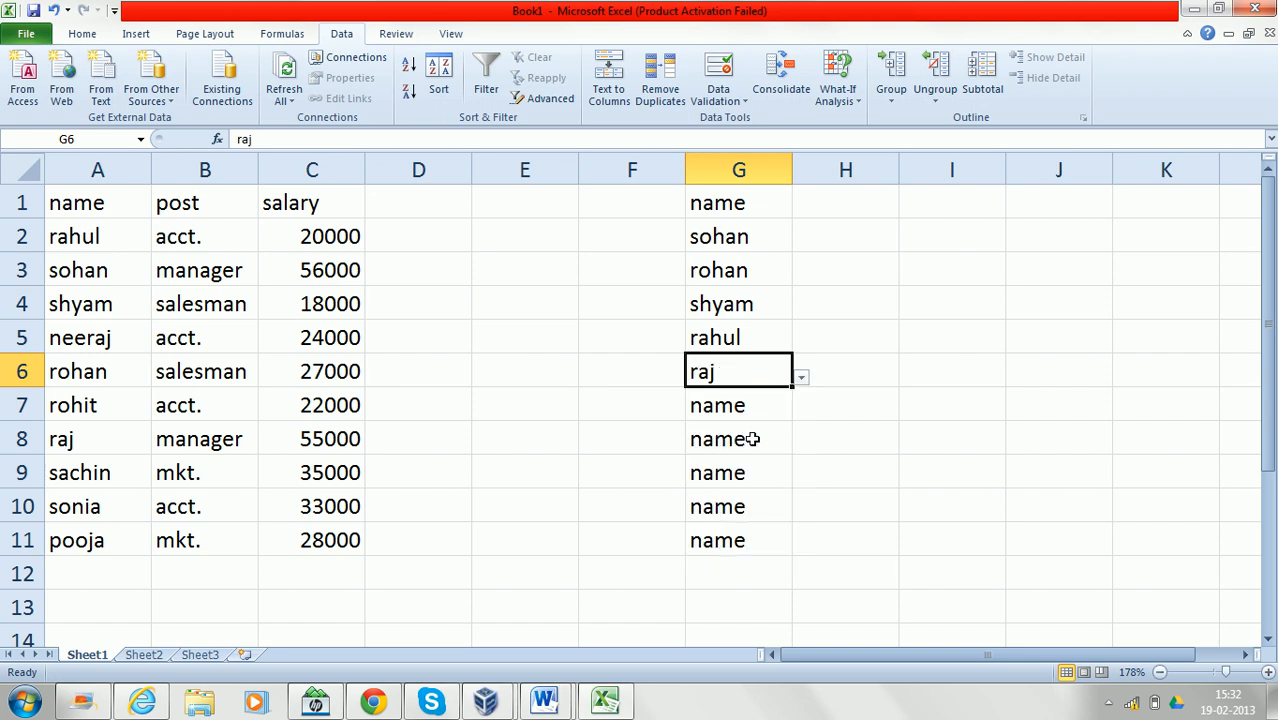
click(736, 405)
click(801, 411)
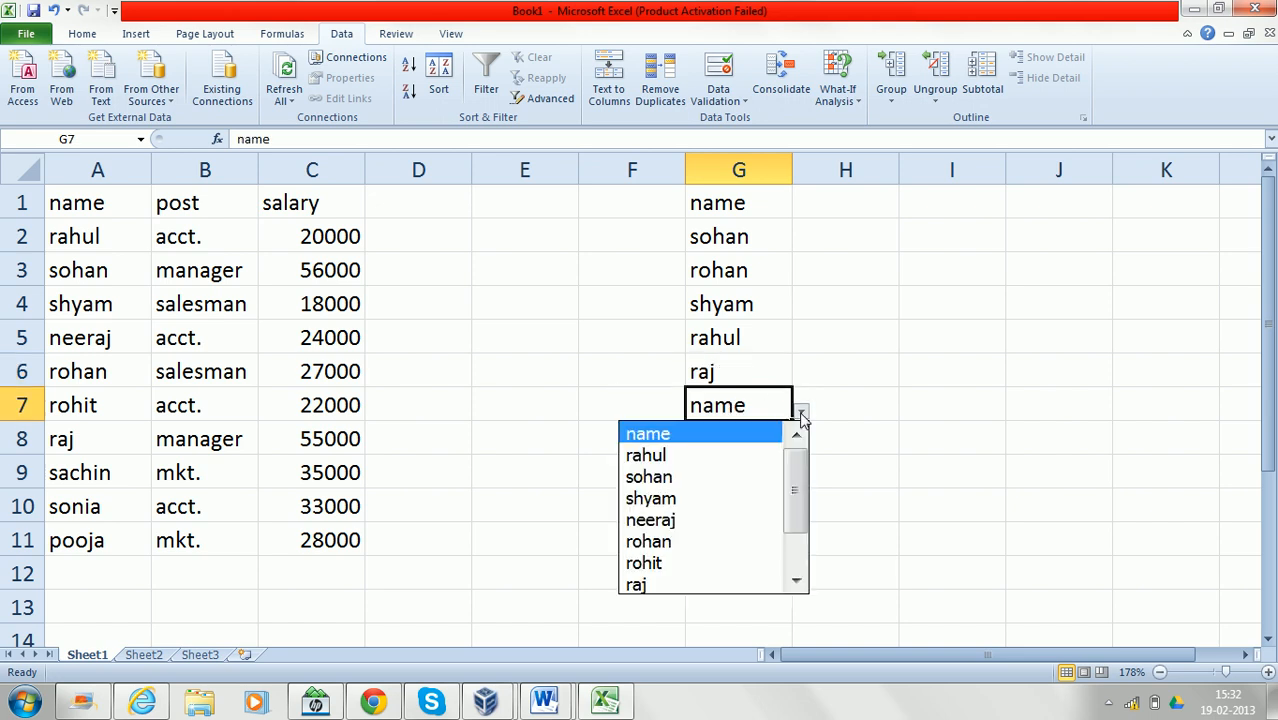
click(697, 566)
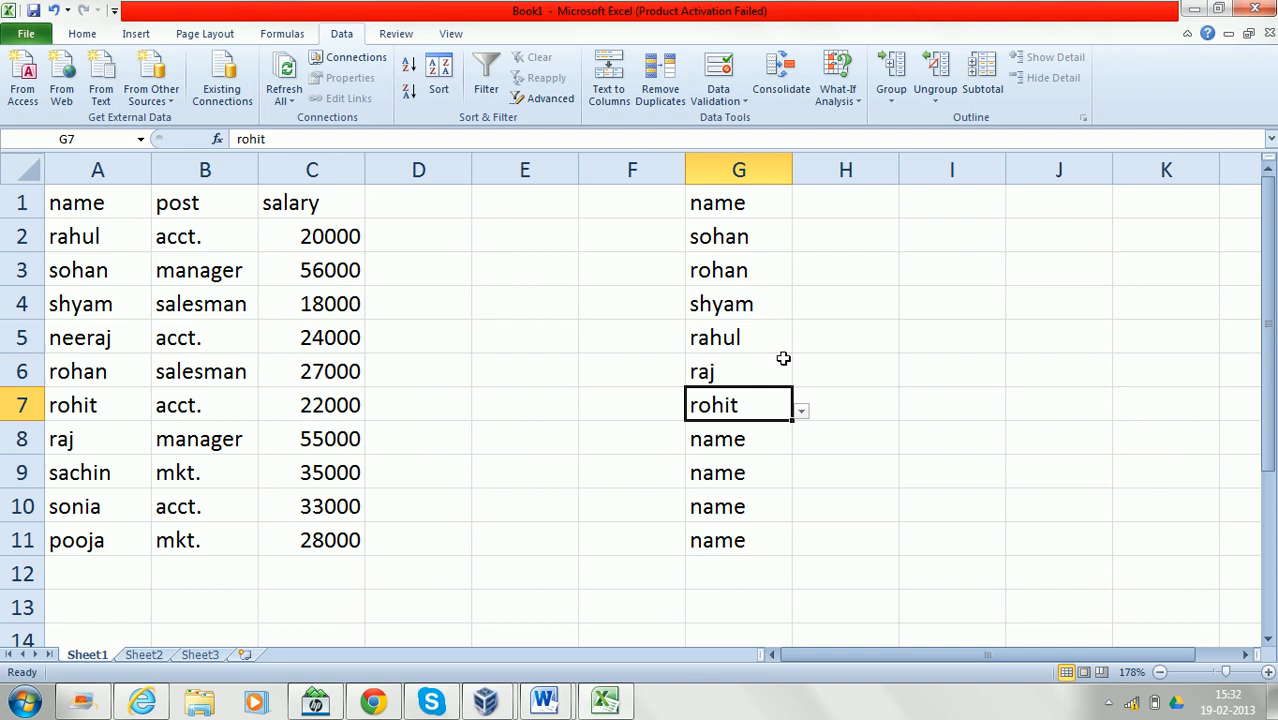
click(826, 207)
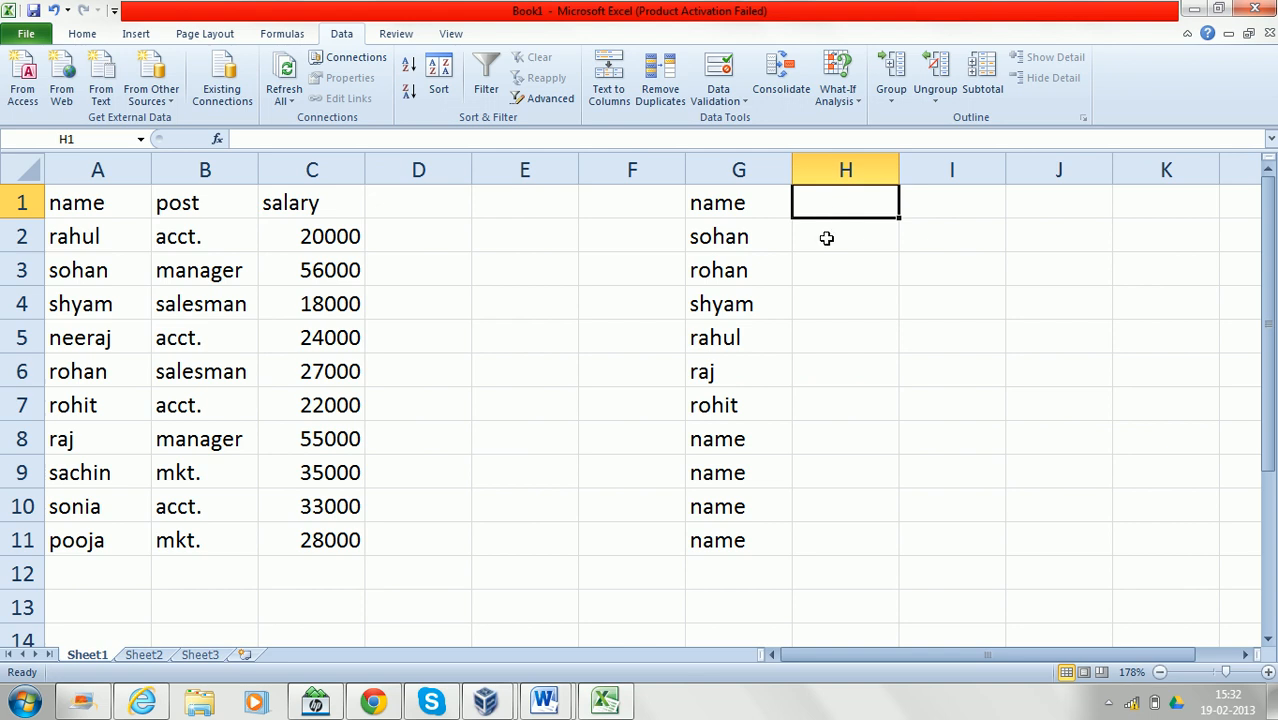
click(205, 203)
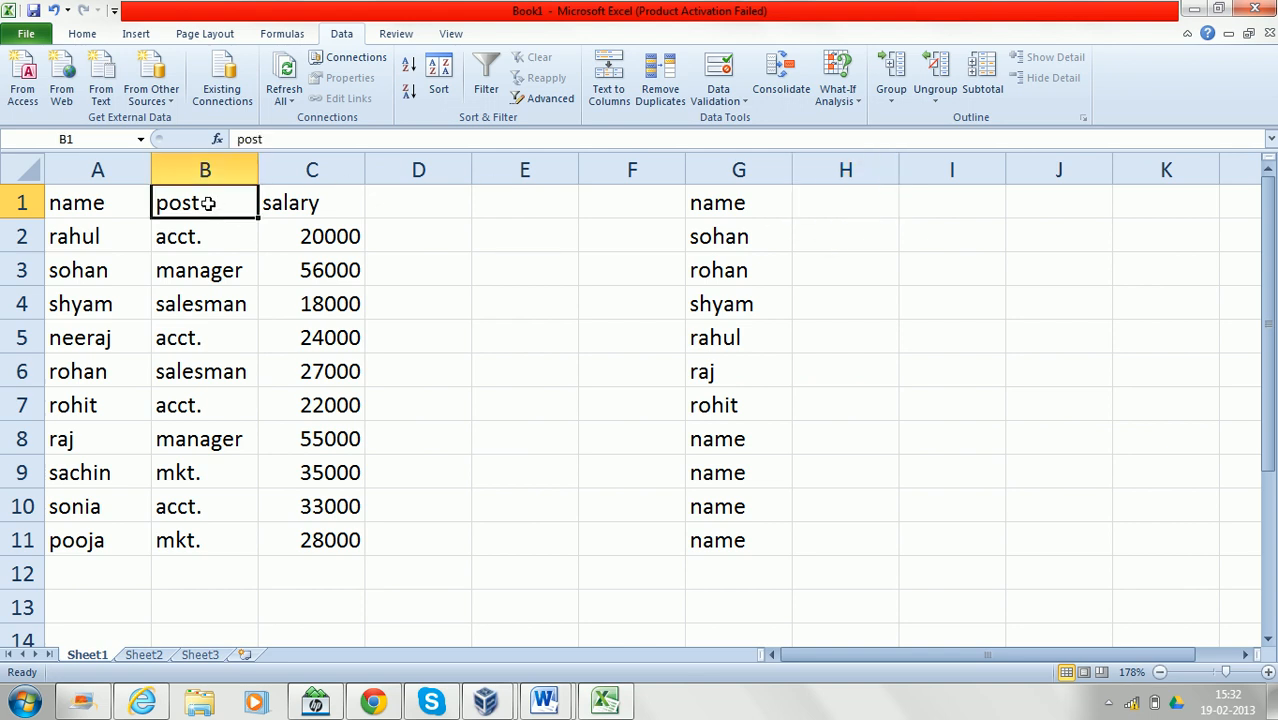
click(300, 205)
click(820, 201)
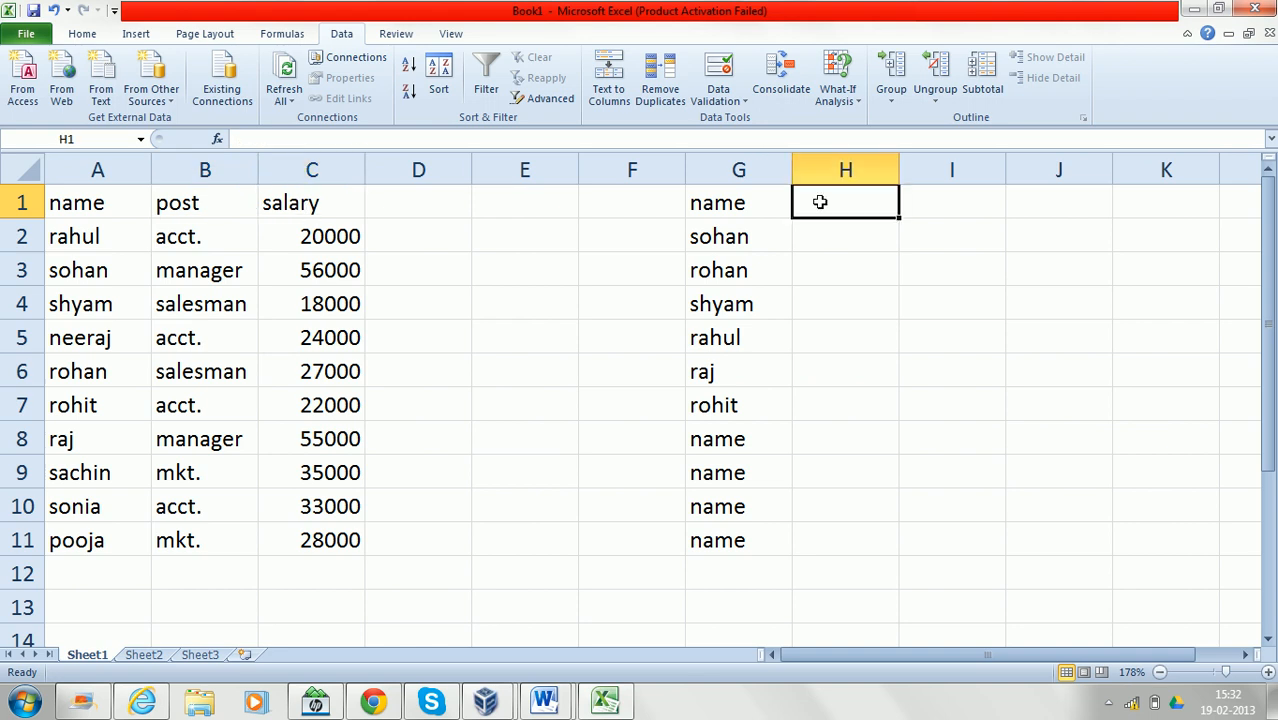
click(284, 34)
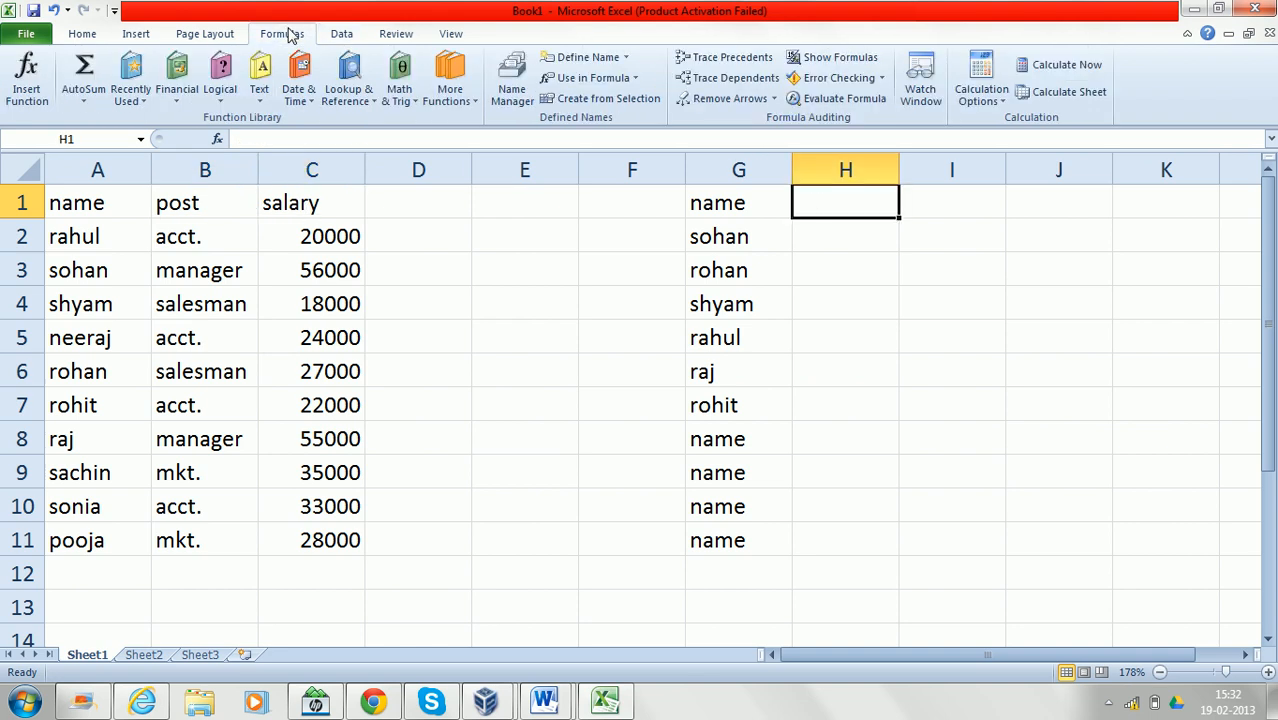
click(370, 100)
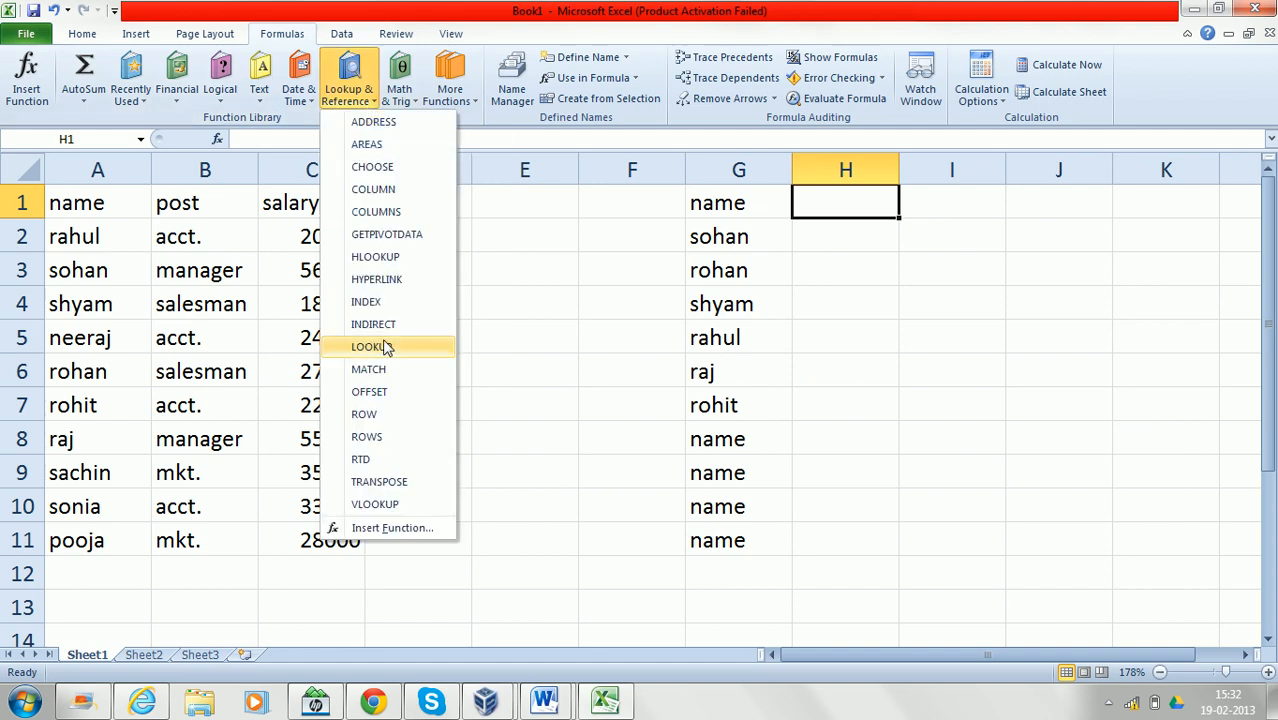
click(374, 505)
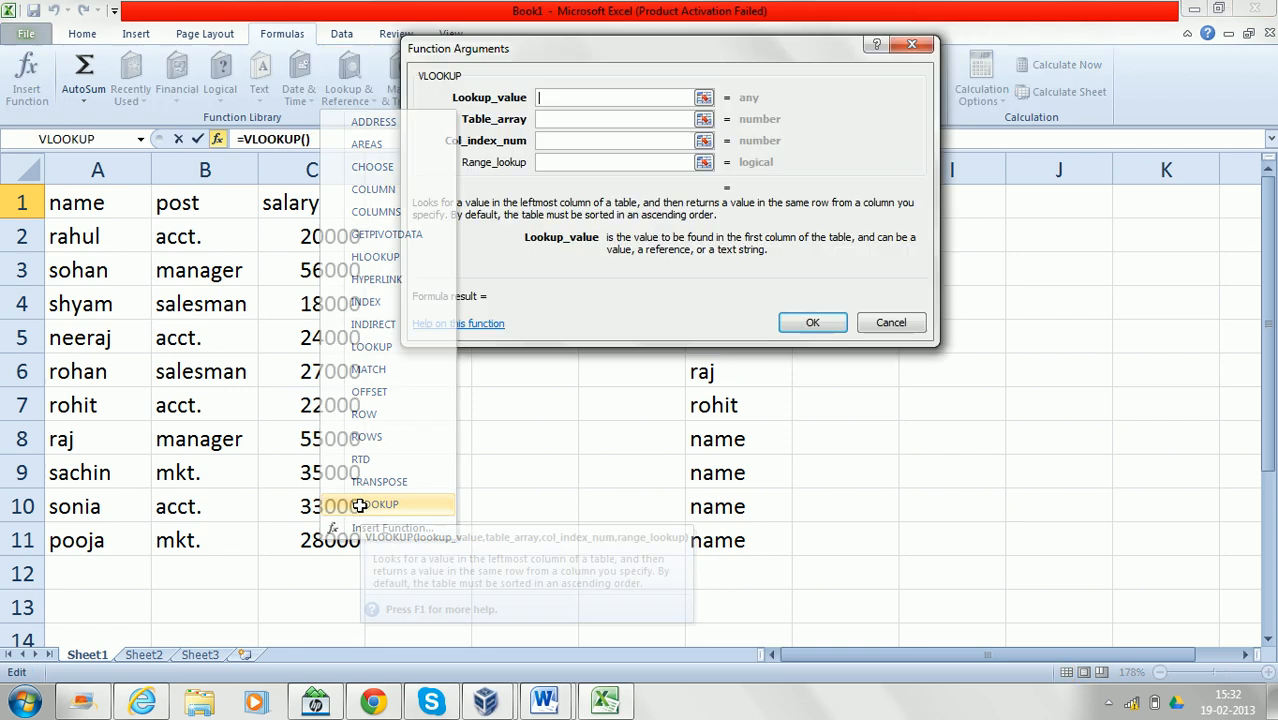
click(911, 45)
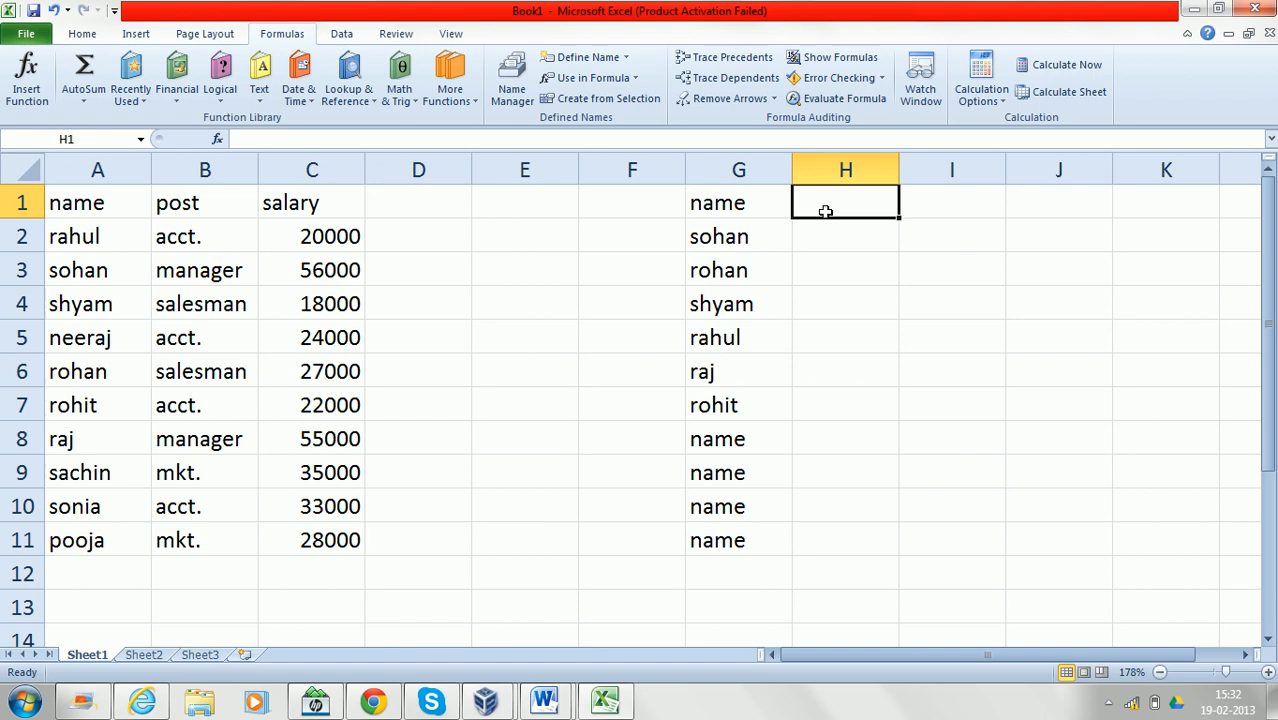
Insert the VLOOKUP function from the Lookup & Reference category into cell H1, keeping cell G1 uncovered by its arguments dialog
key(shift+F3)
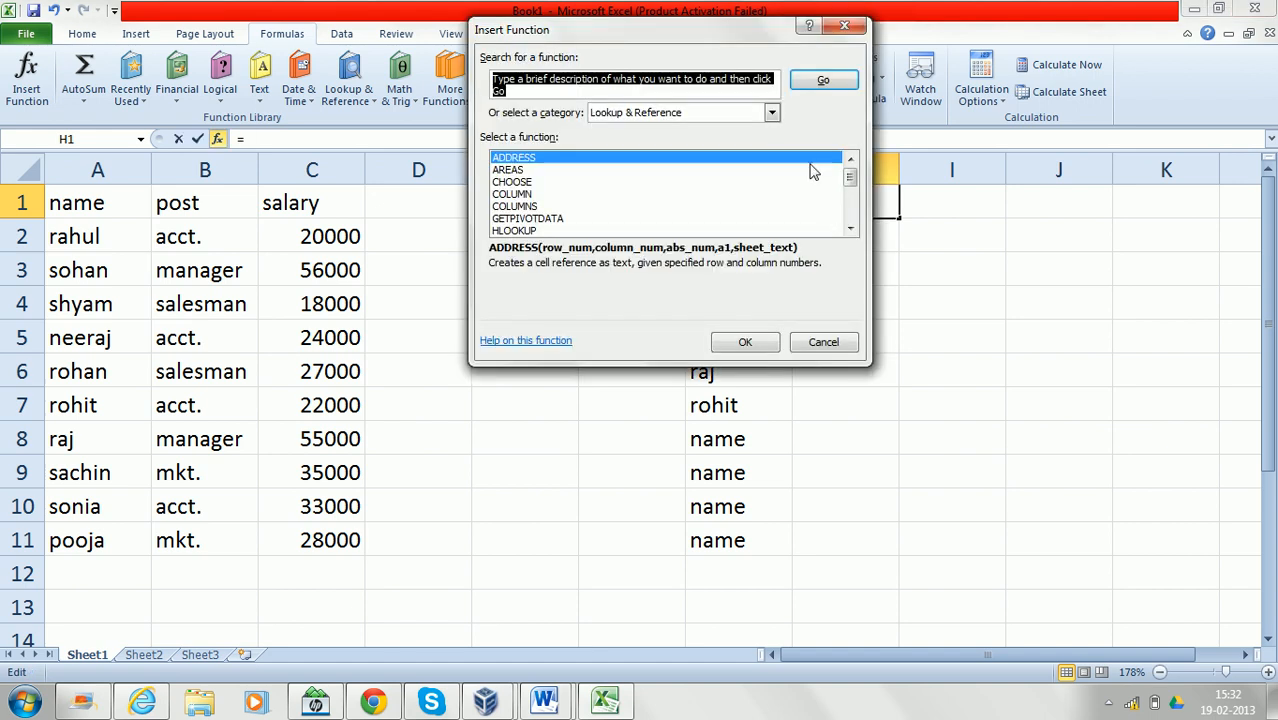
click(772, 115)
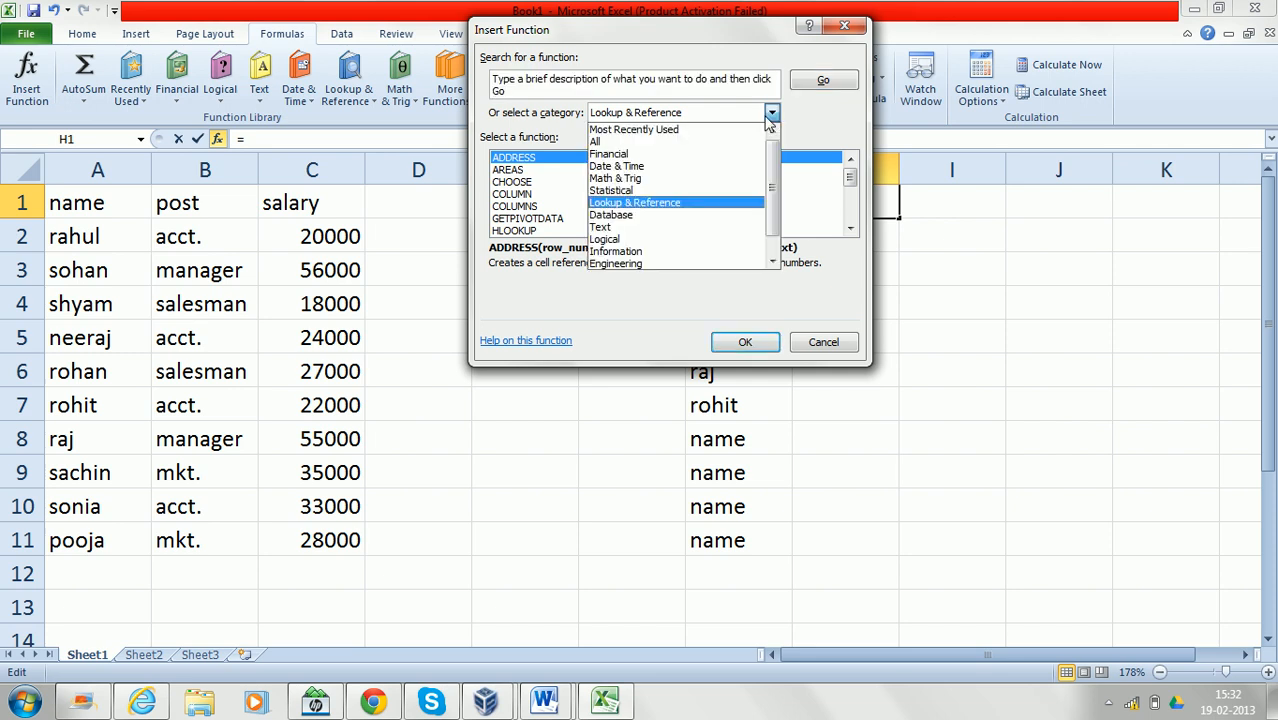
click(683, 204)
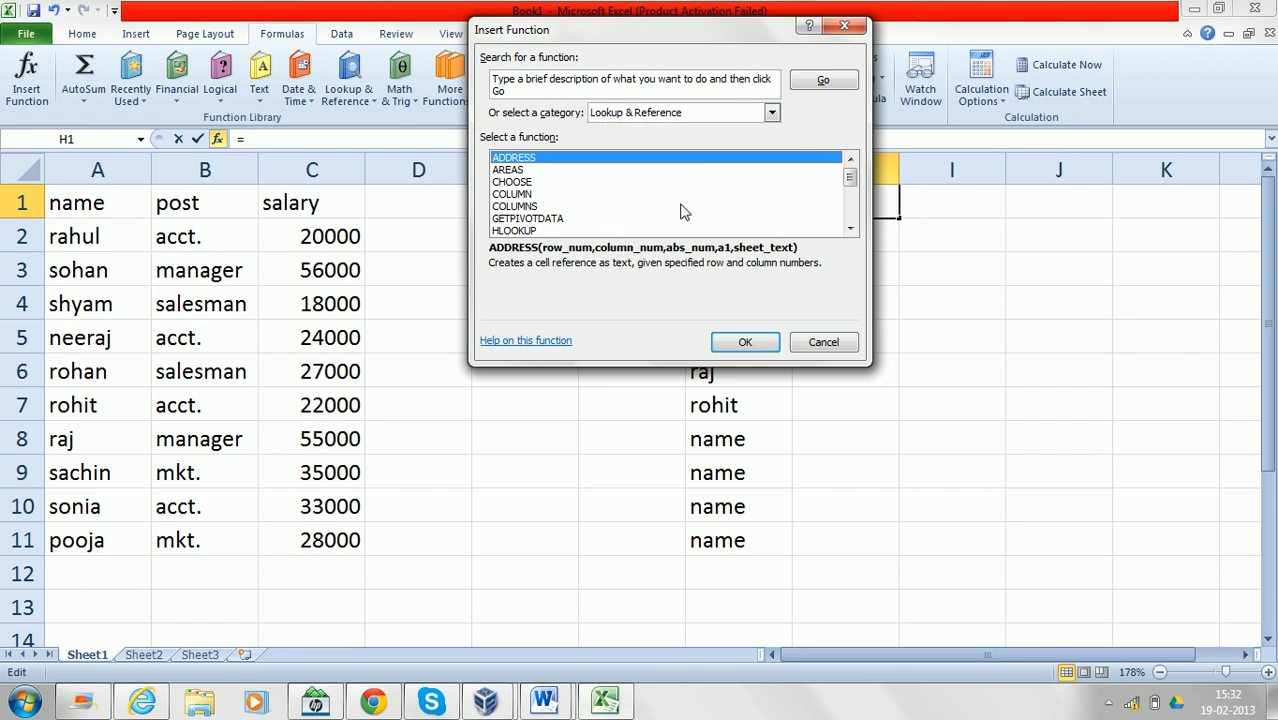
click(650, 207)
key(v)
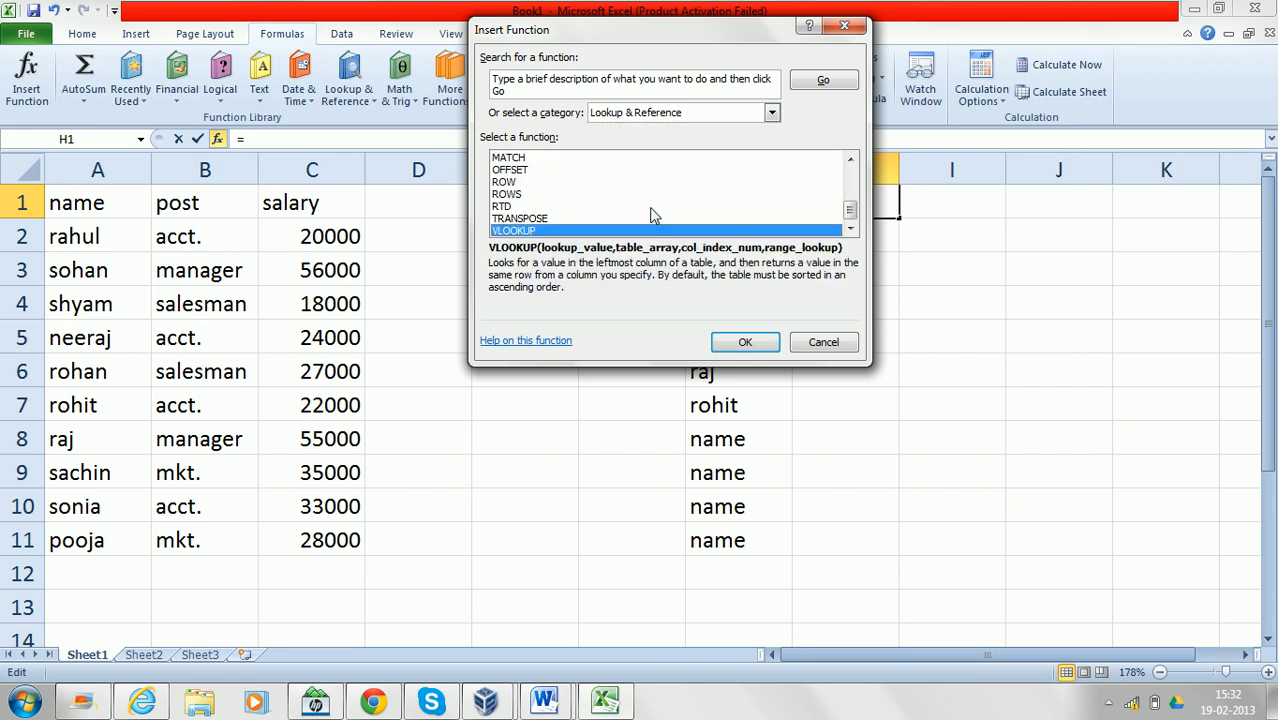
click(746, 342)
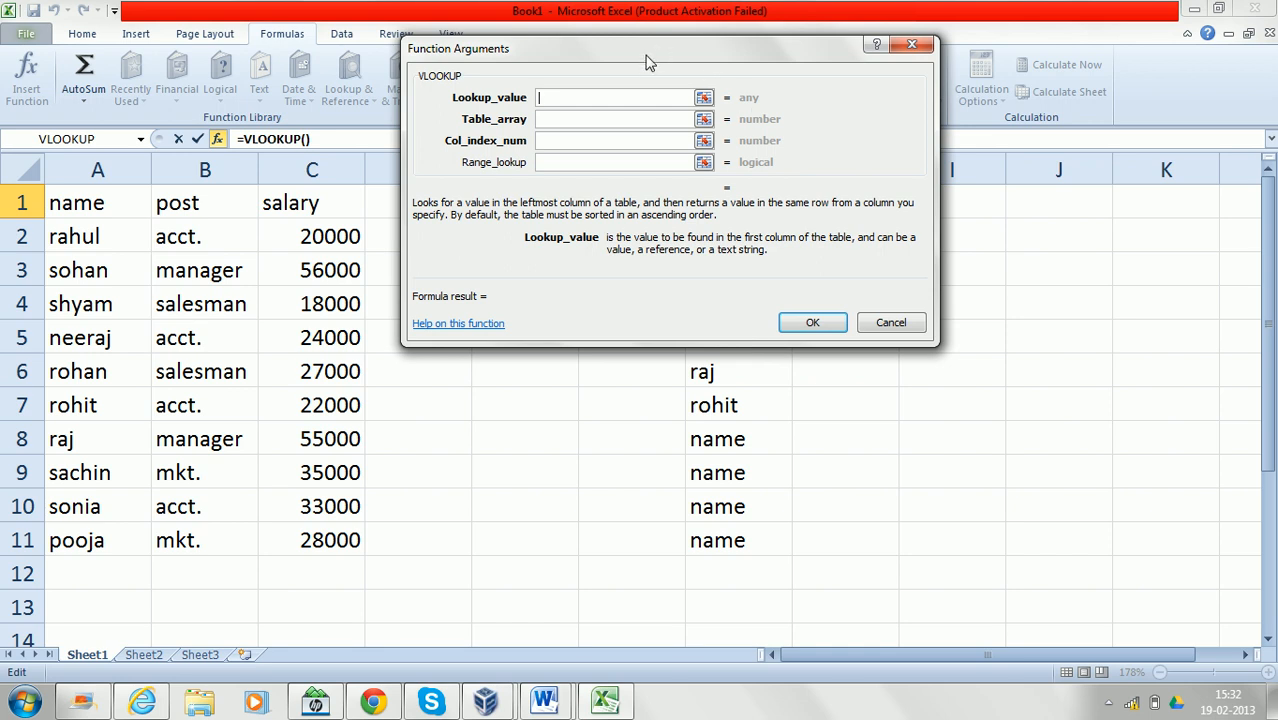
drag(645, 63, 676, 316)
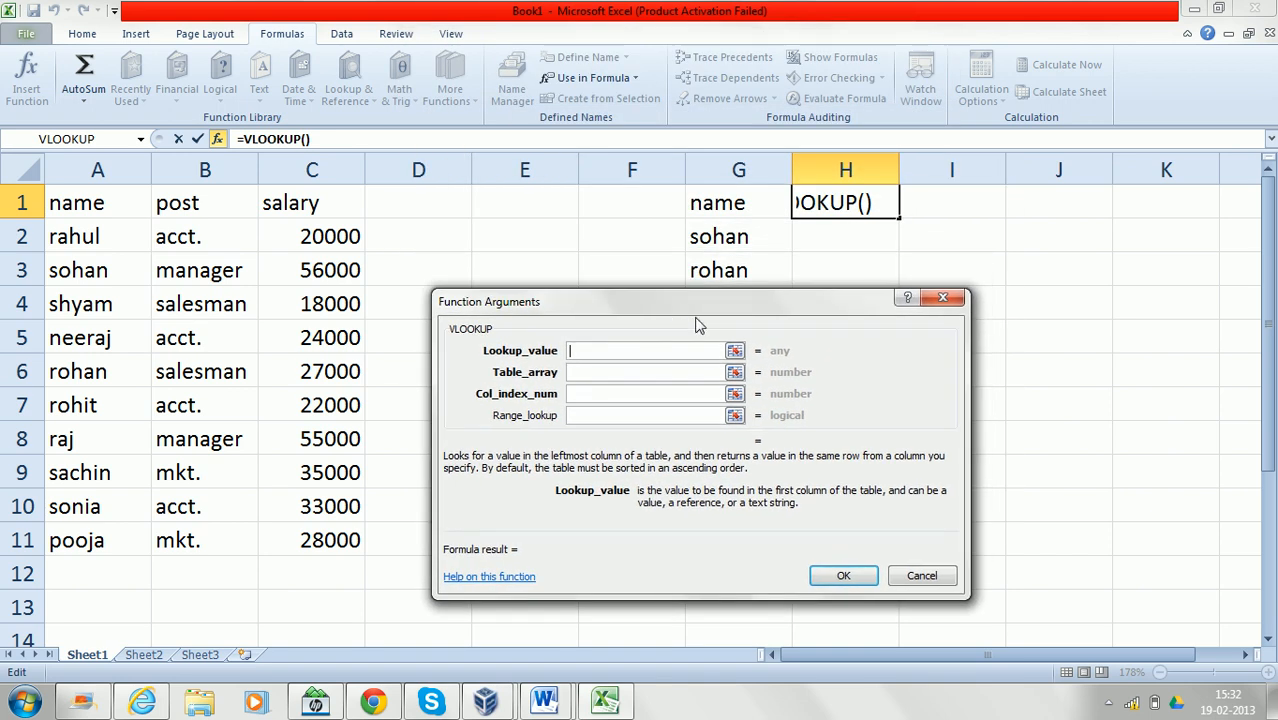
Complete H1's VLOOKUP with lookup value G1, table array table, column index 3 and range lookup false, and fill it down through H11
click(735, 204)
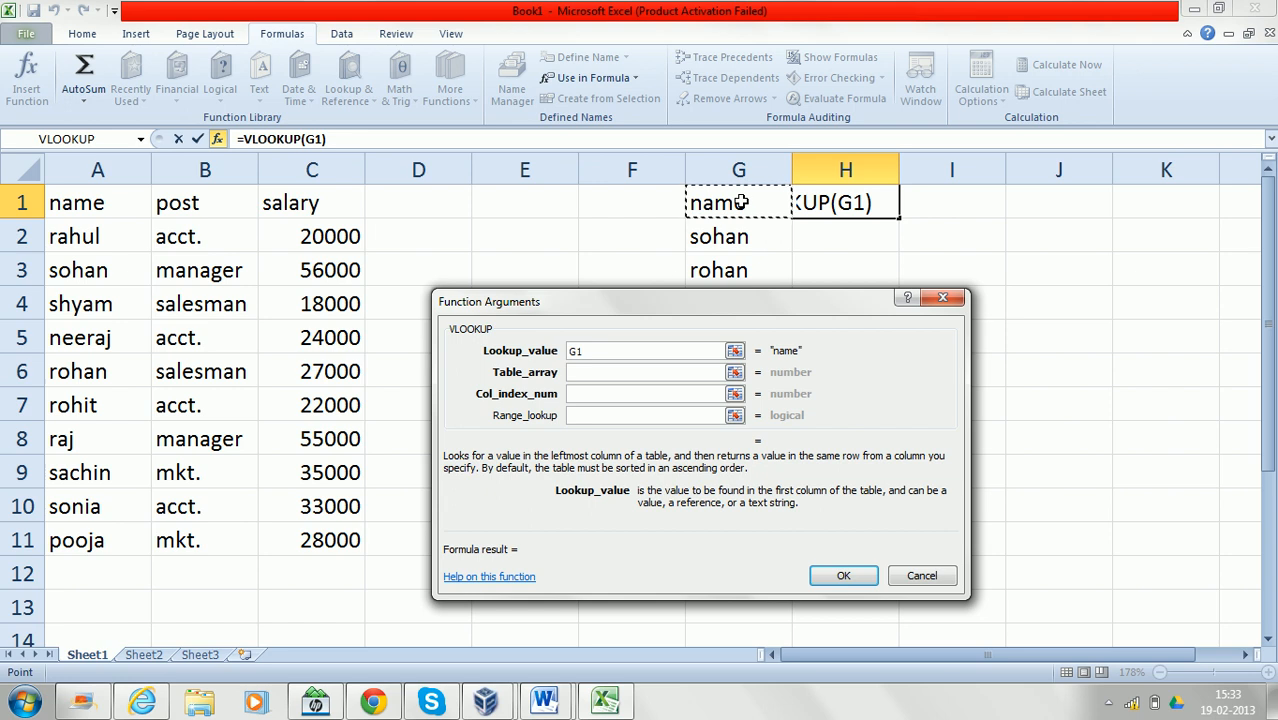
click(576, 372)
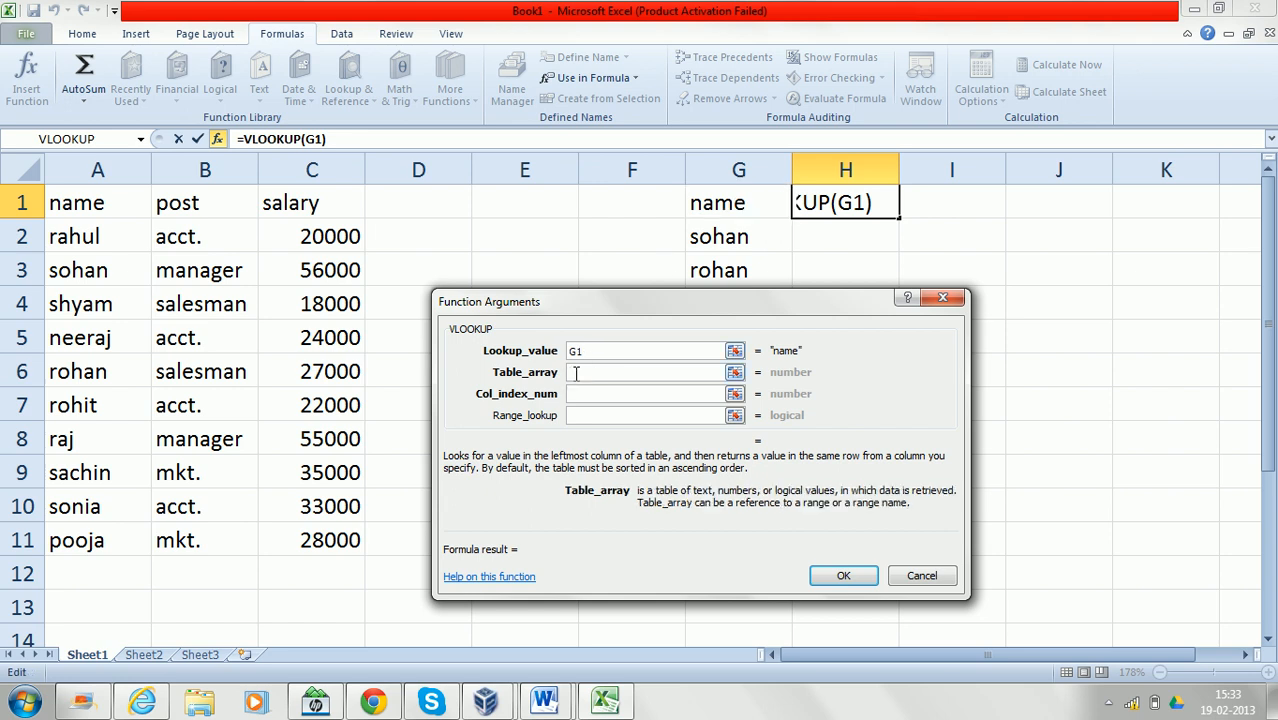
text(table)
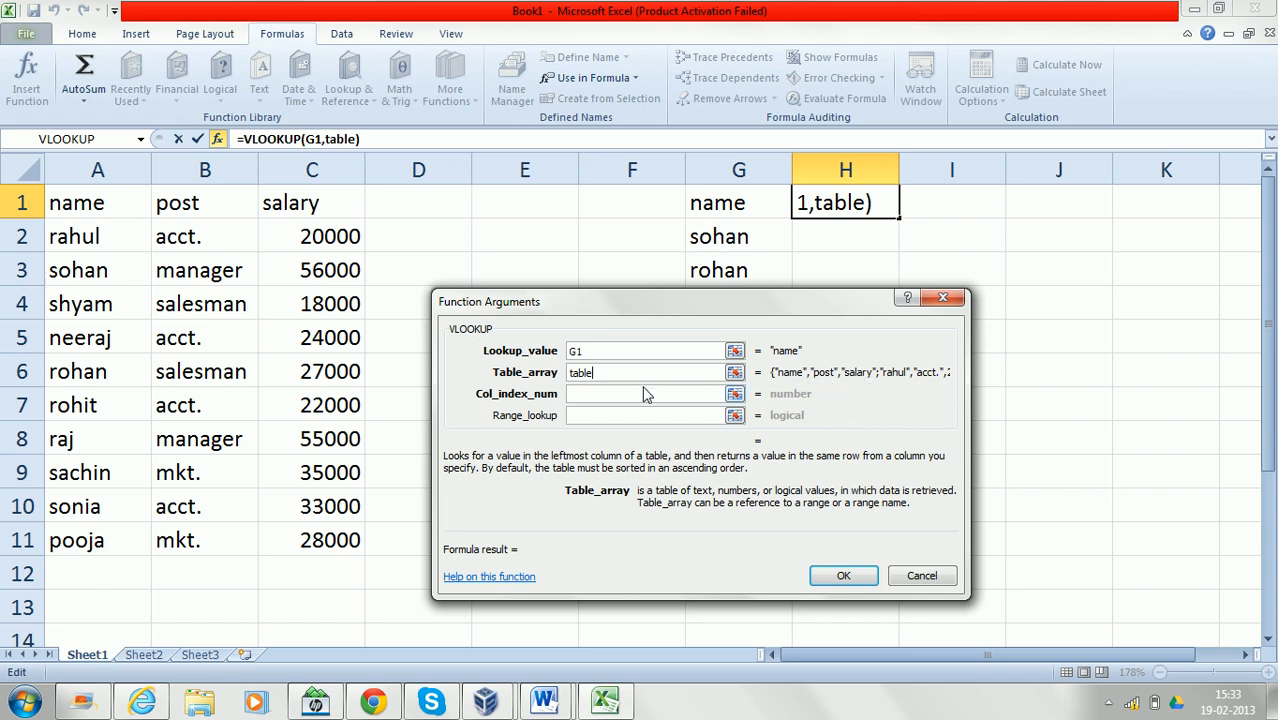
click(590, 394)
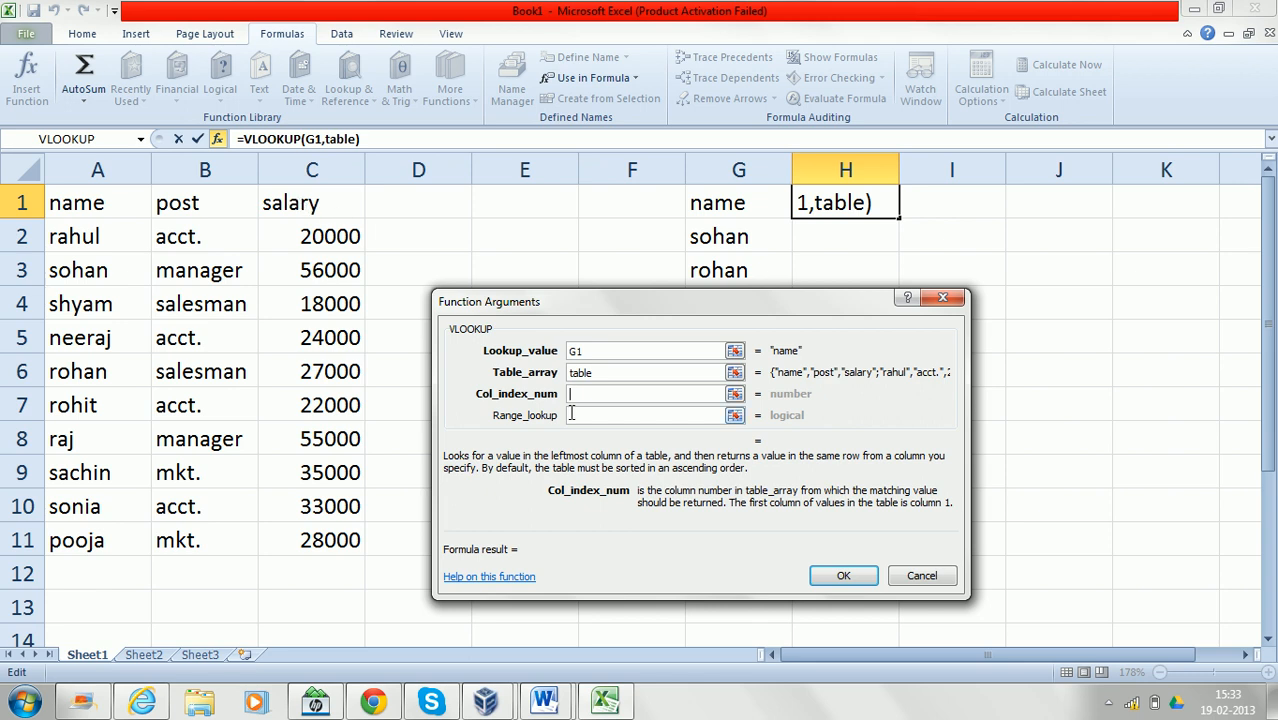
text(3)
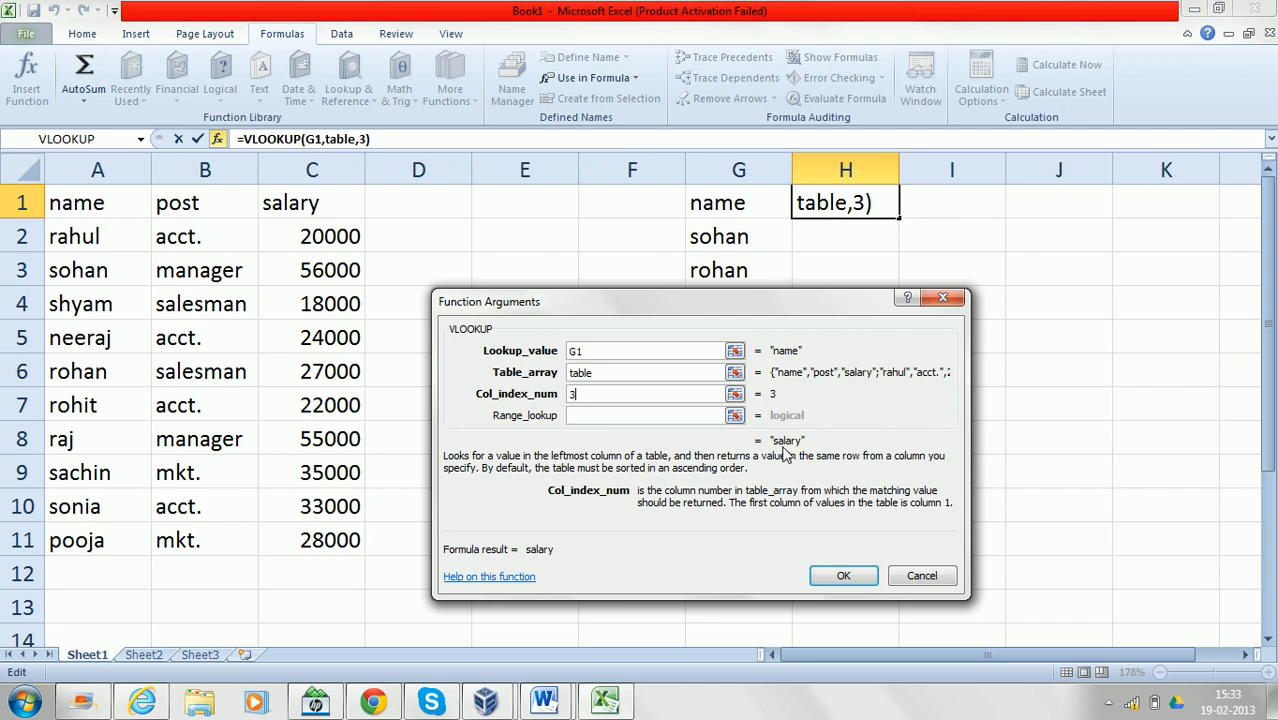
click(619, 420)
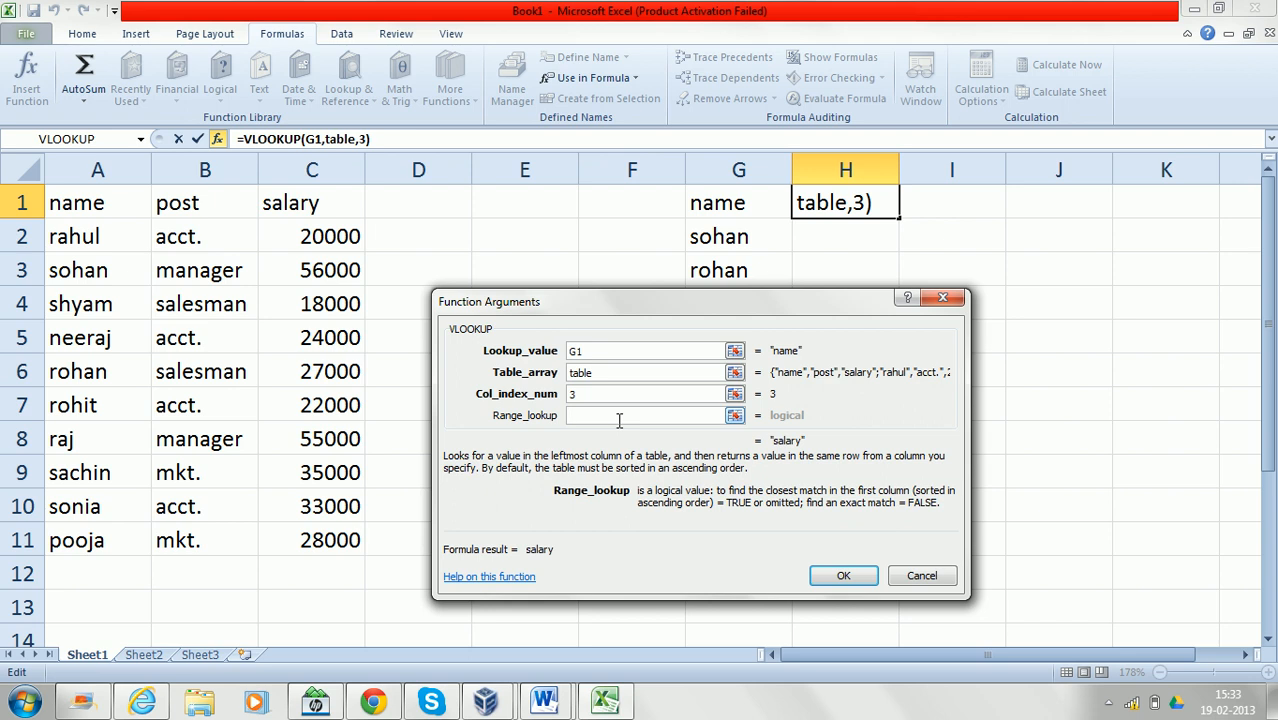
text(false)
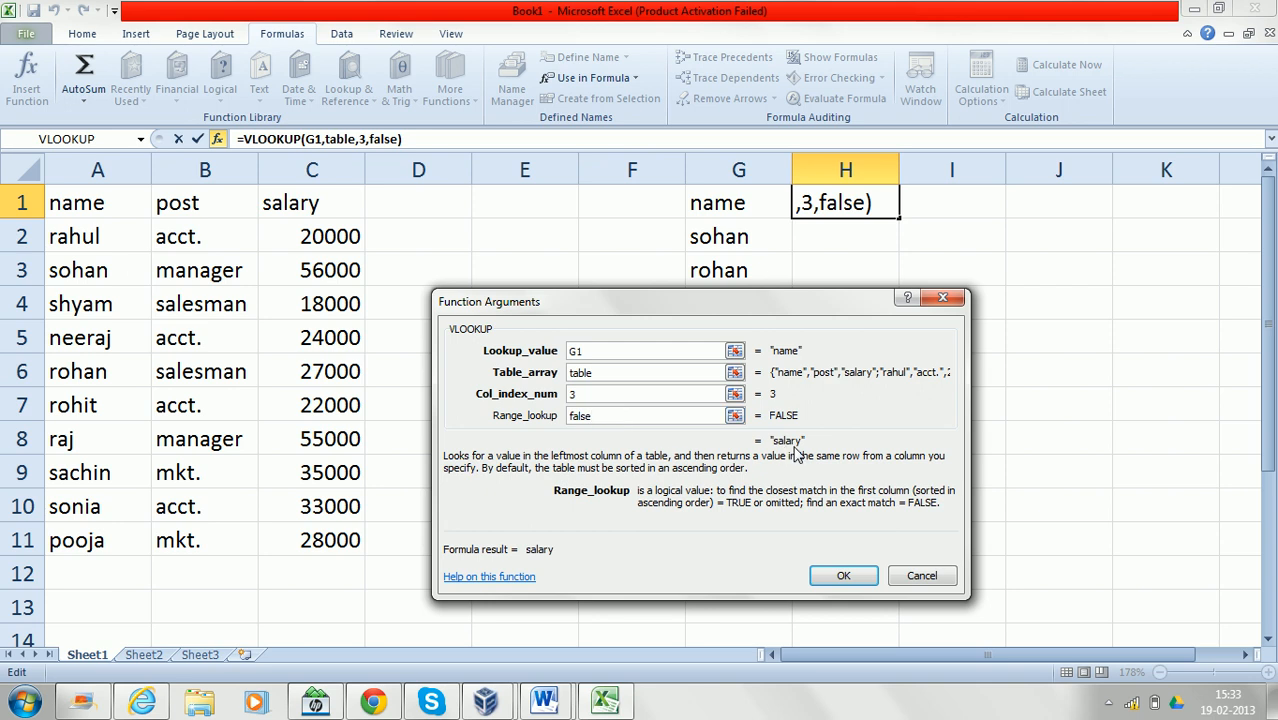
click(843, 578)
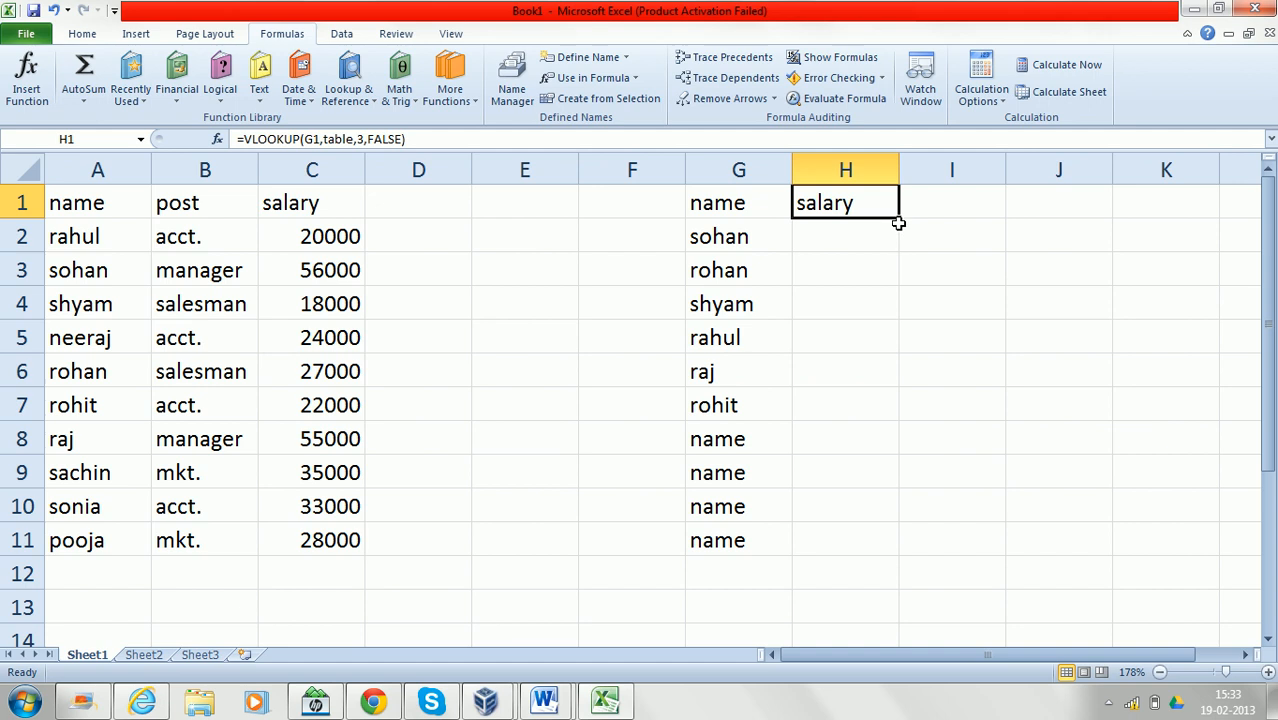
drag(899, 219, 879, 547)
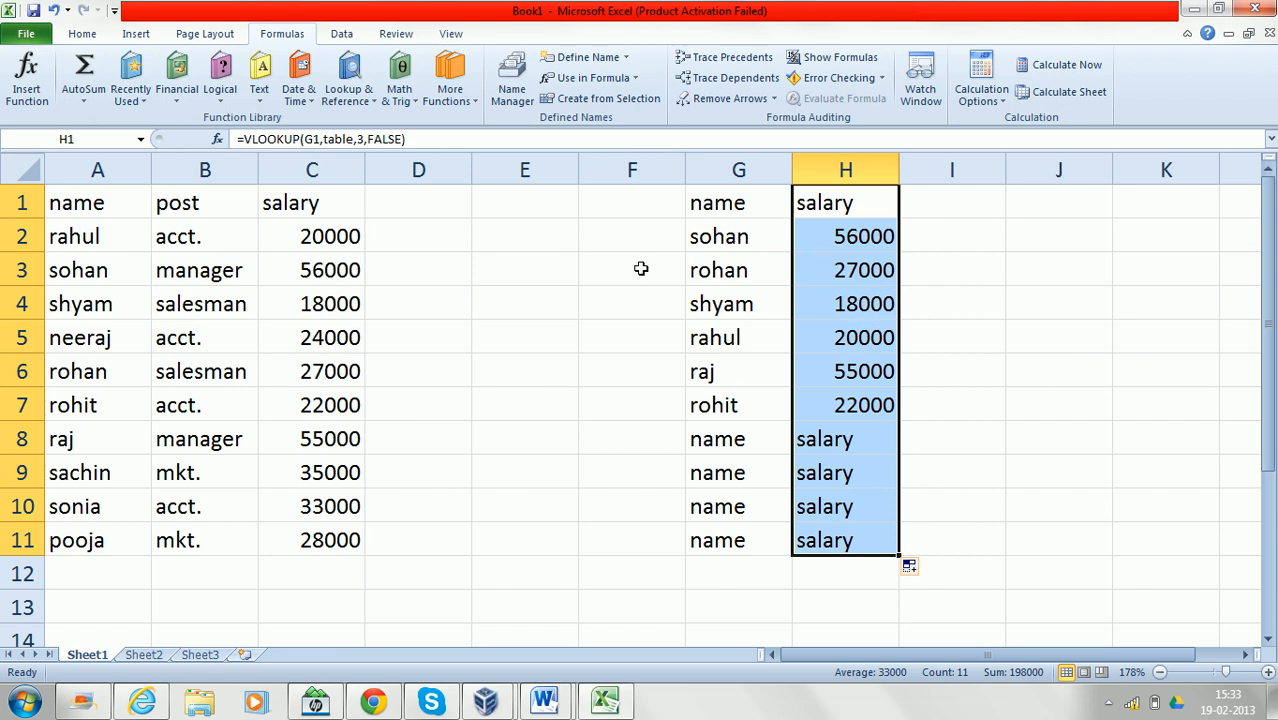
Compare the looked-up salaries in column H with the matching employees' salaries in column C
click(778, 250)
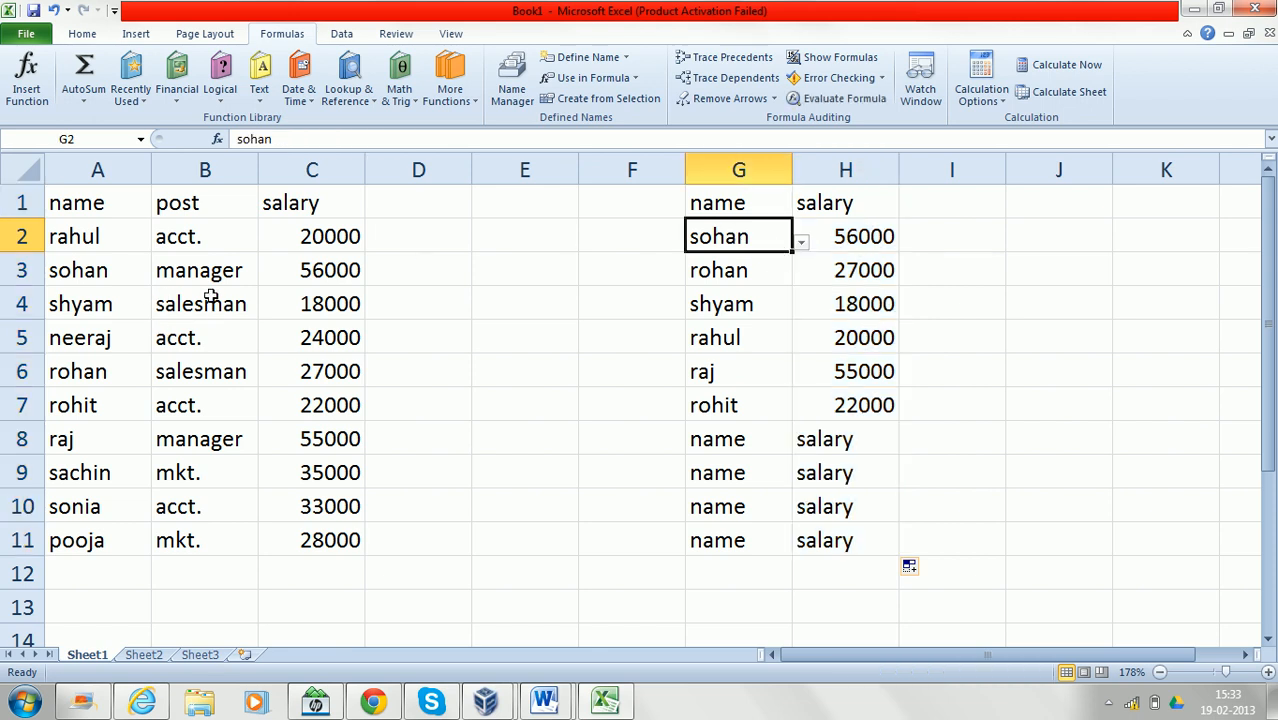
click(325, 282)
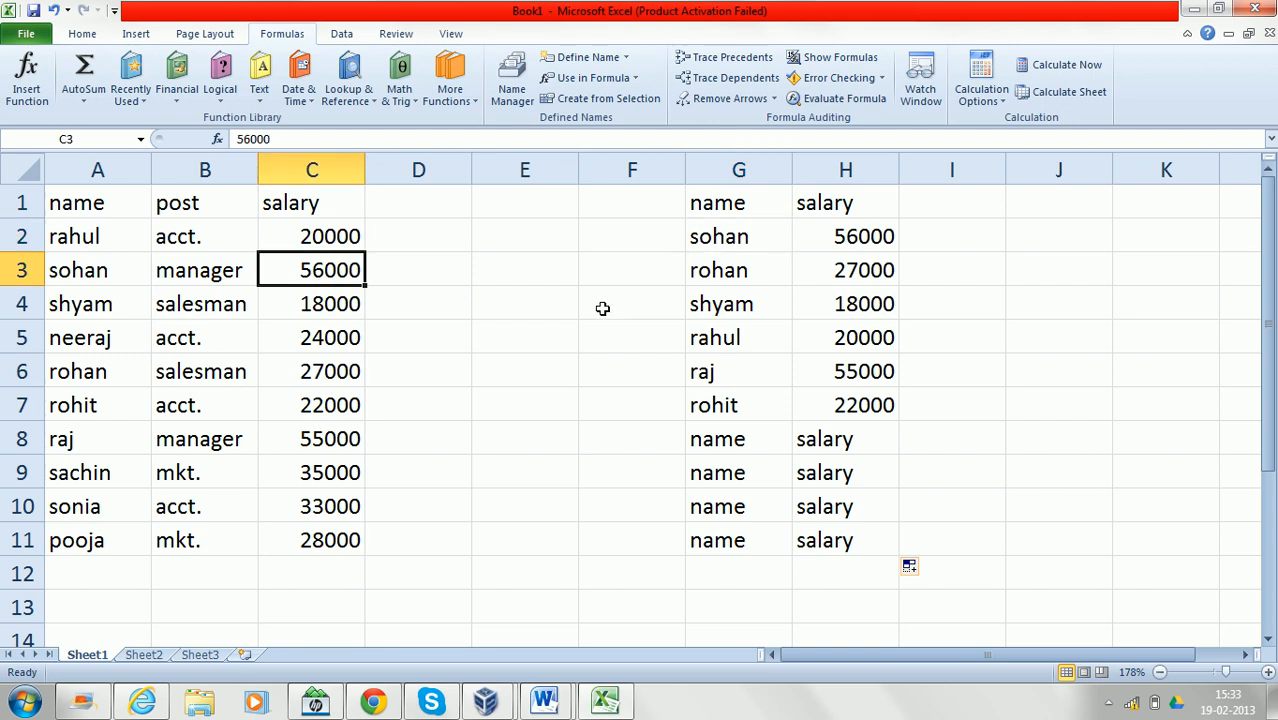
click(862, 237)
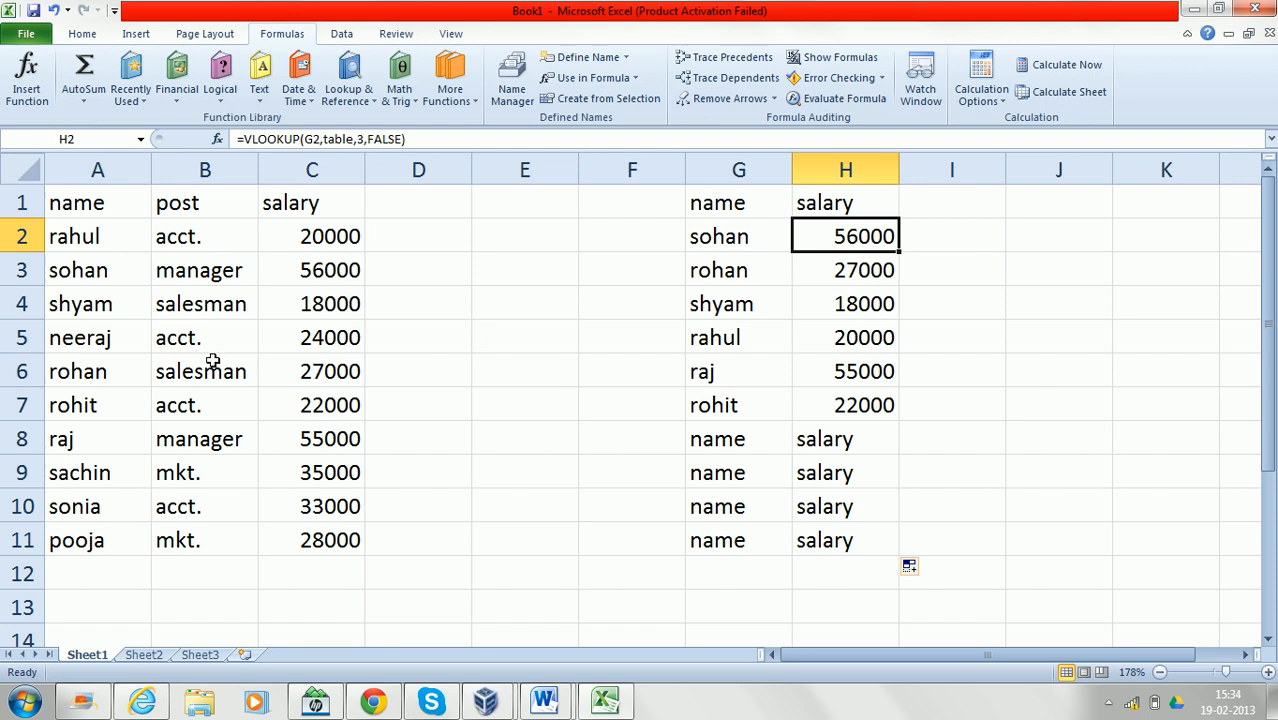
click(298, 369)
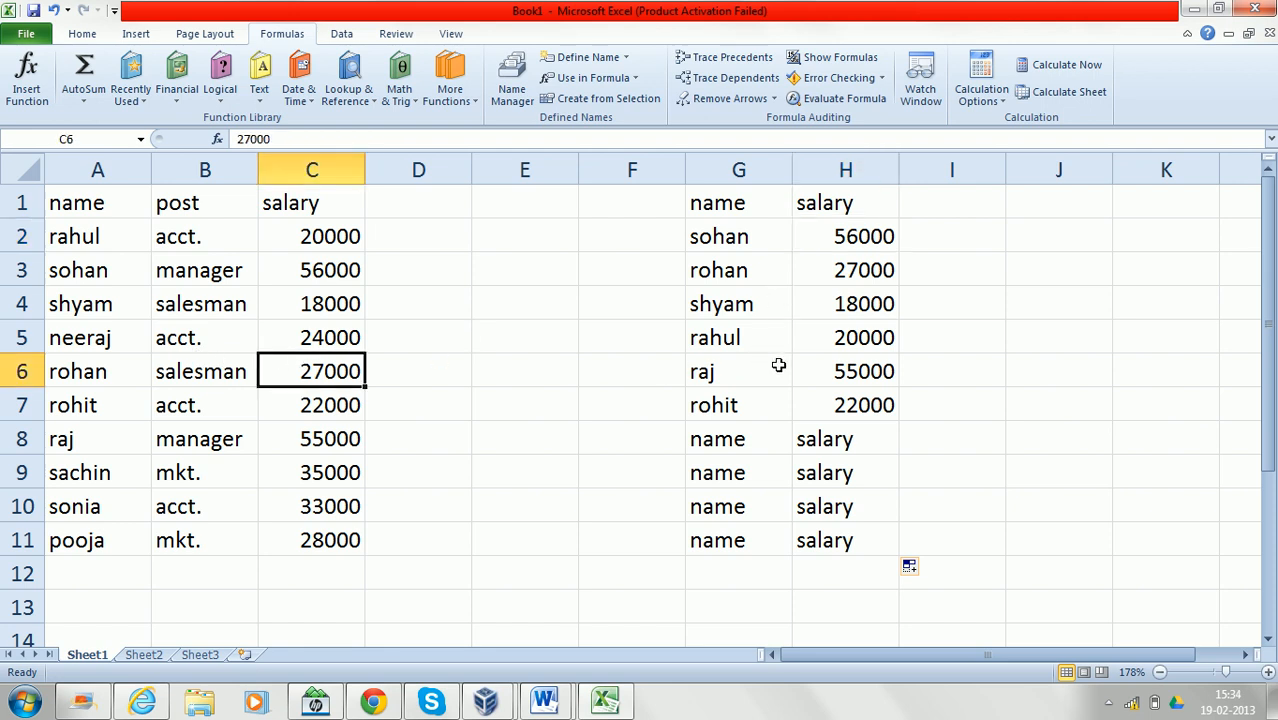
Set G8 and G9 from their drop-down lists to the employee names in A5 and A10 respectively
click(730, 440)
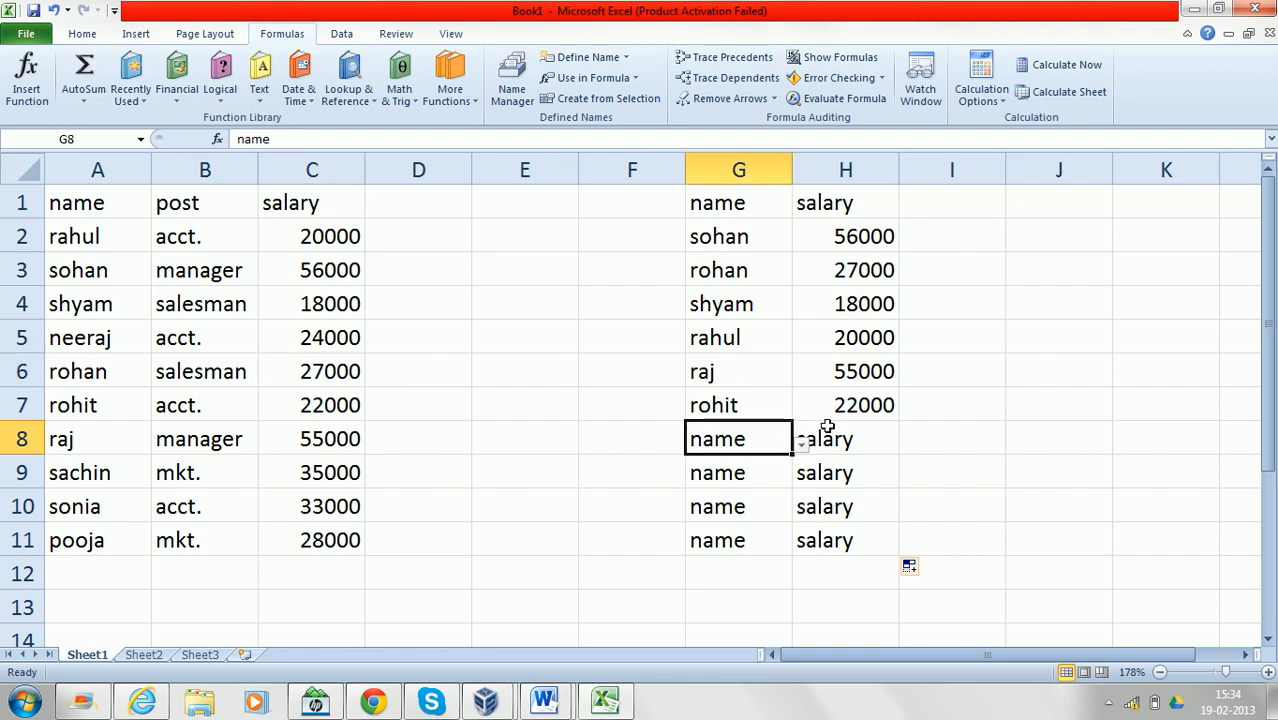
click(801, 447)
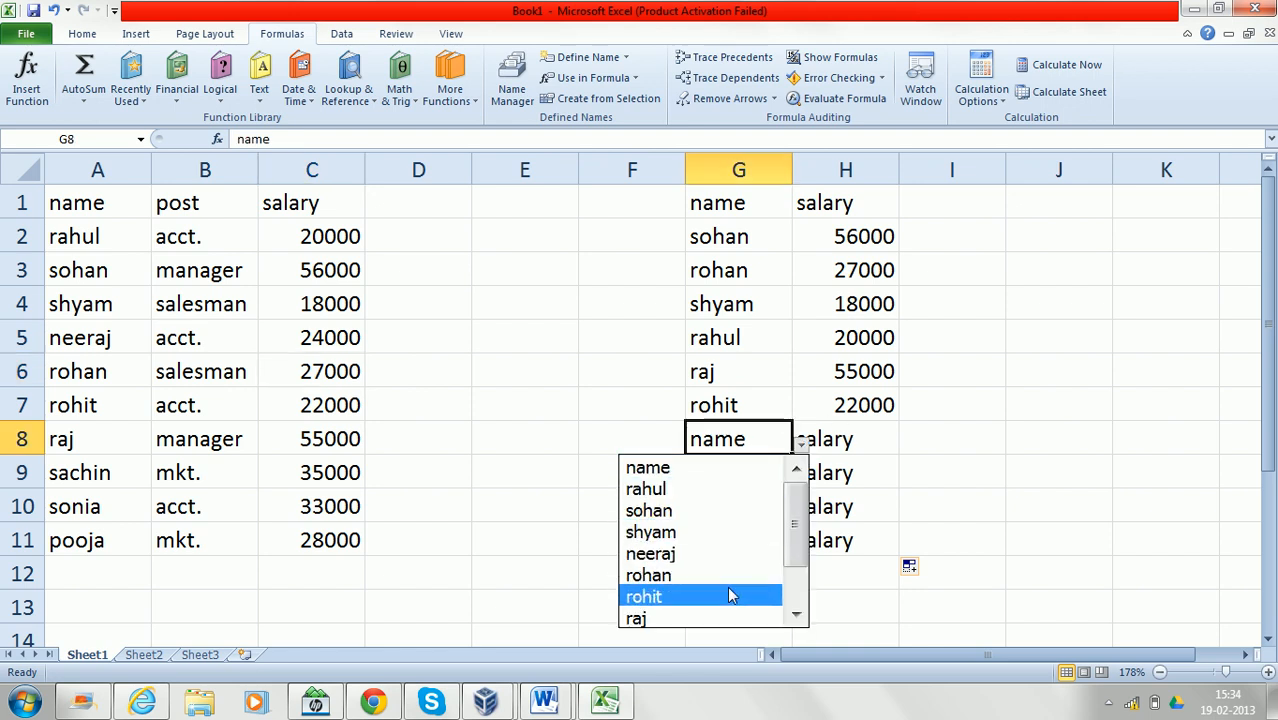
click(720, 556)
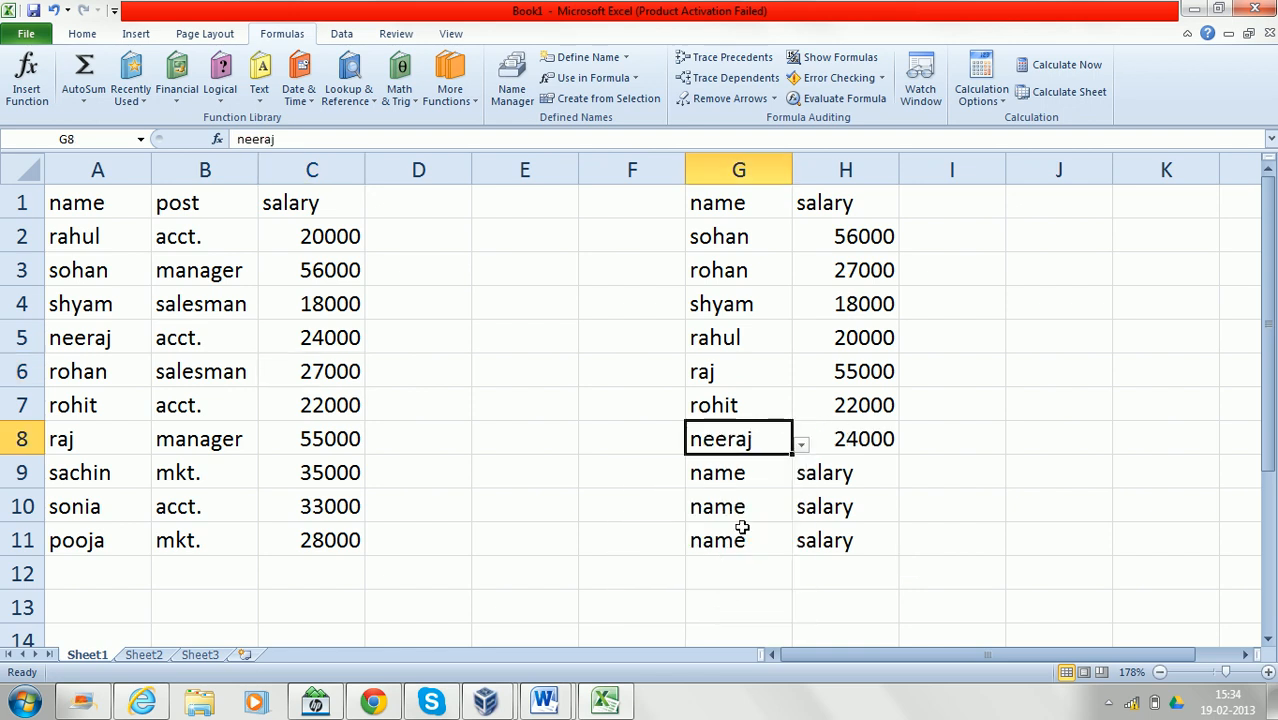
click(755, 472)
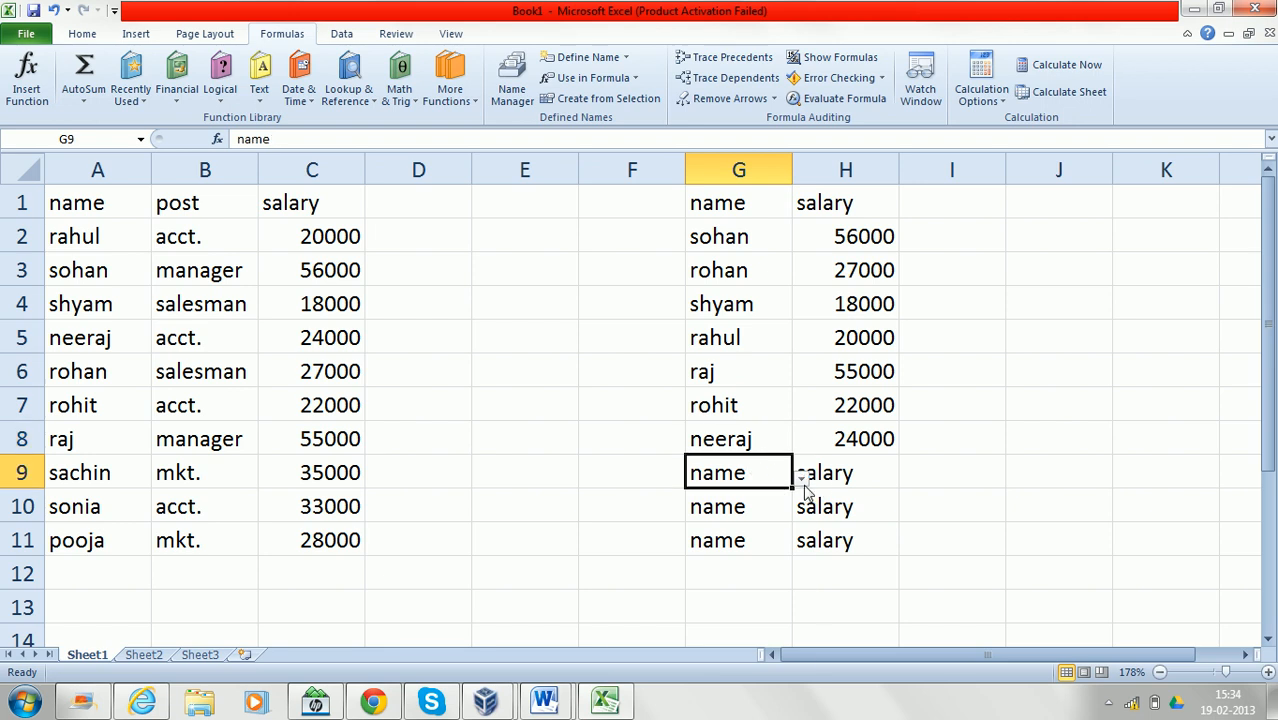
click(802, 481)
drag(793, 560, 795, 590)
click(720, 631)
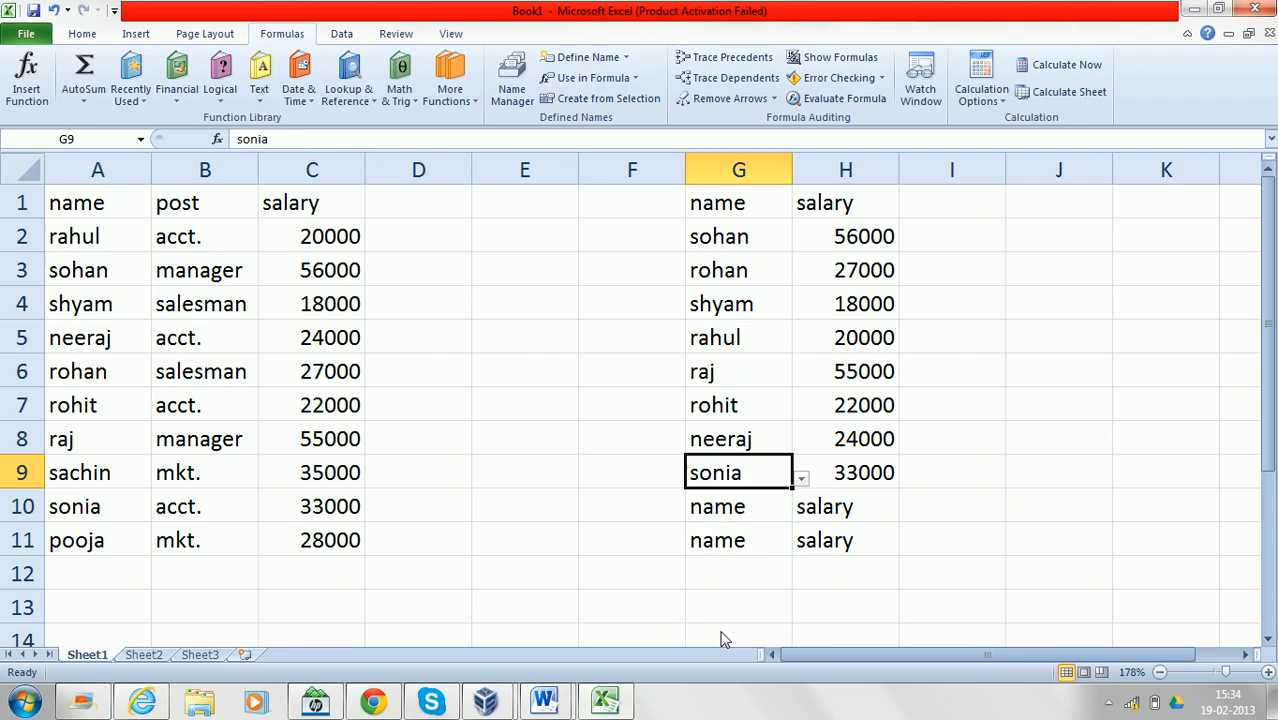
Set G10 and G11 from their drop-down lists to the employee names in A10 and A3 respectively
click(761, 509)
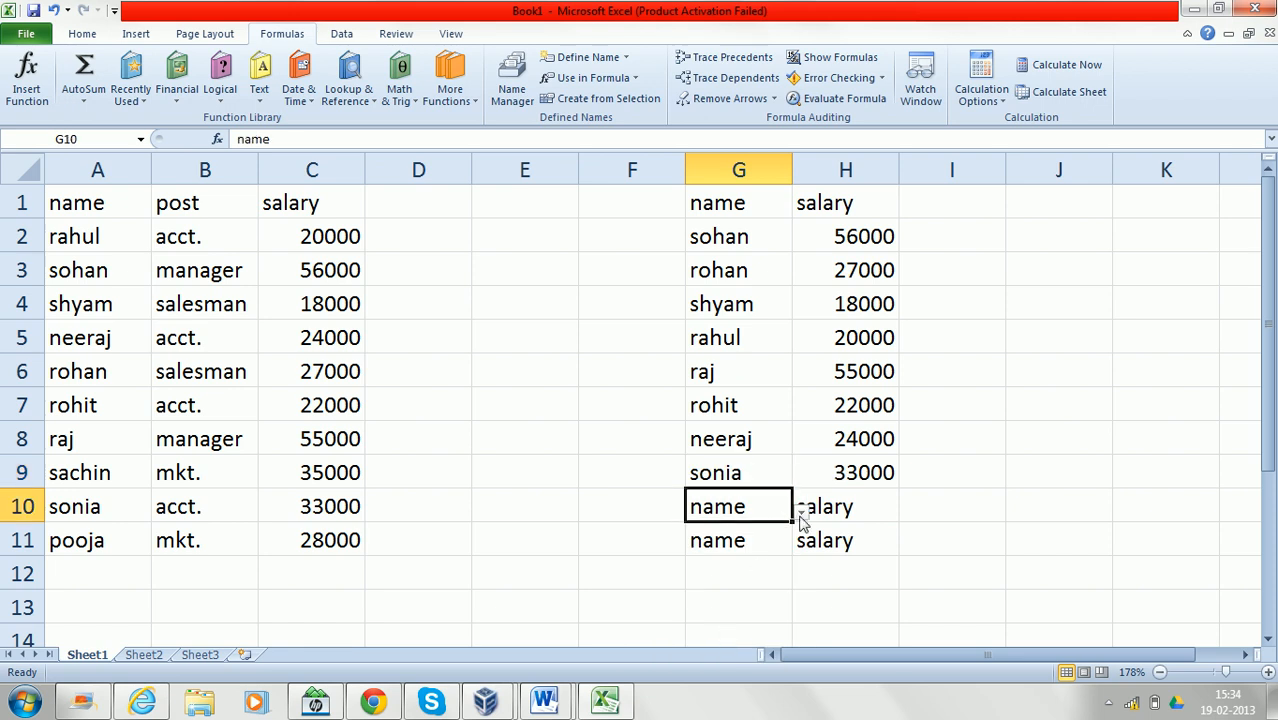
click(801, 515)
click(798, 477)
click(737, 459)
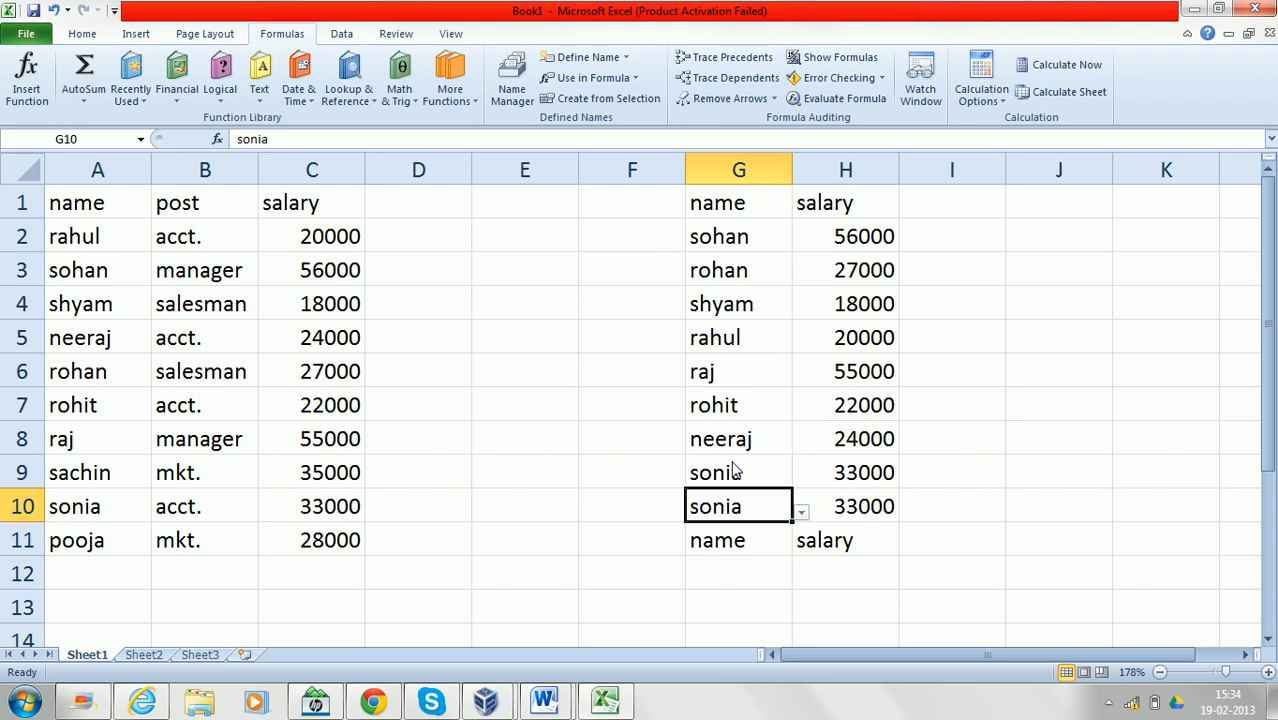
click(727, 537)
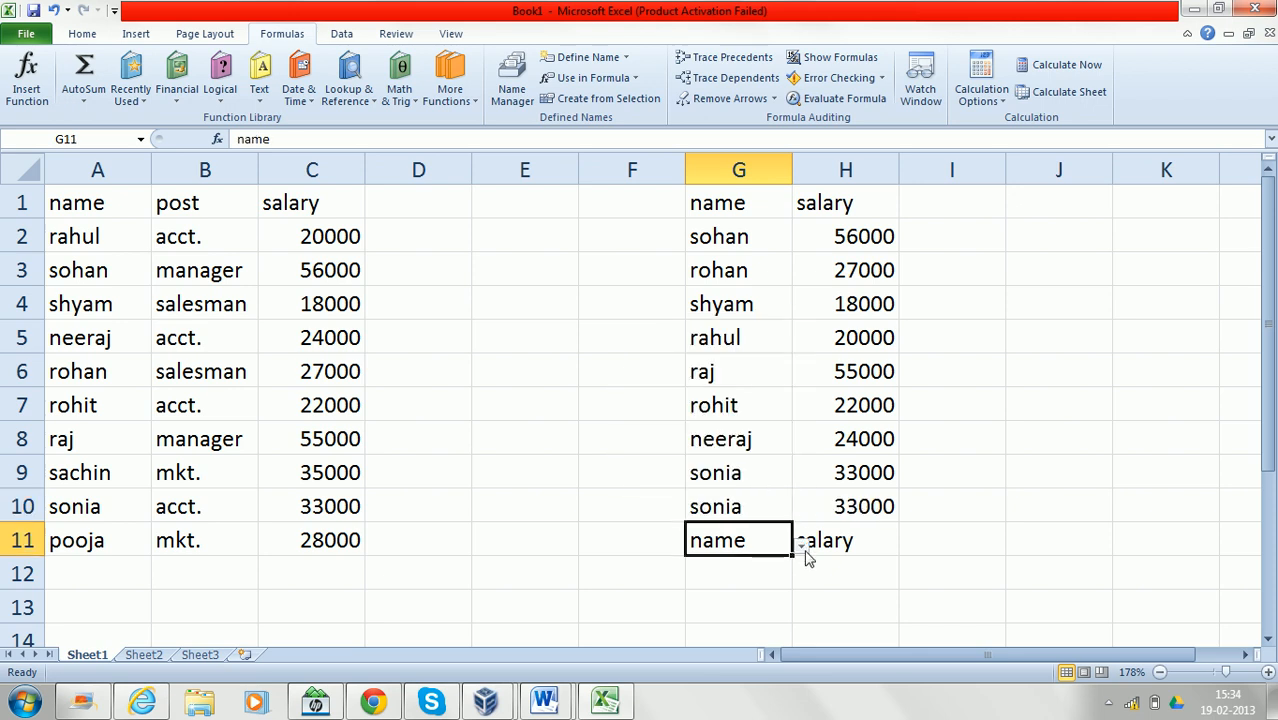
click(803, 549)
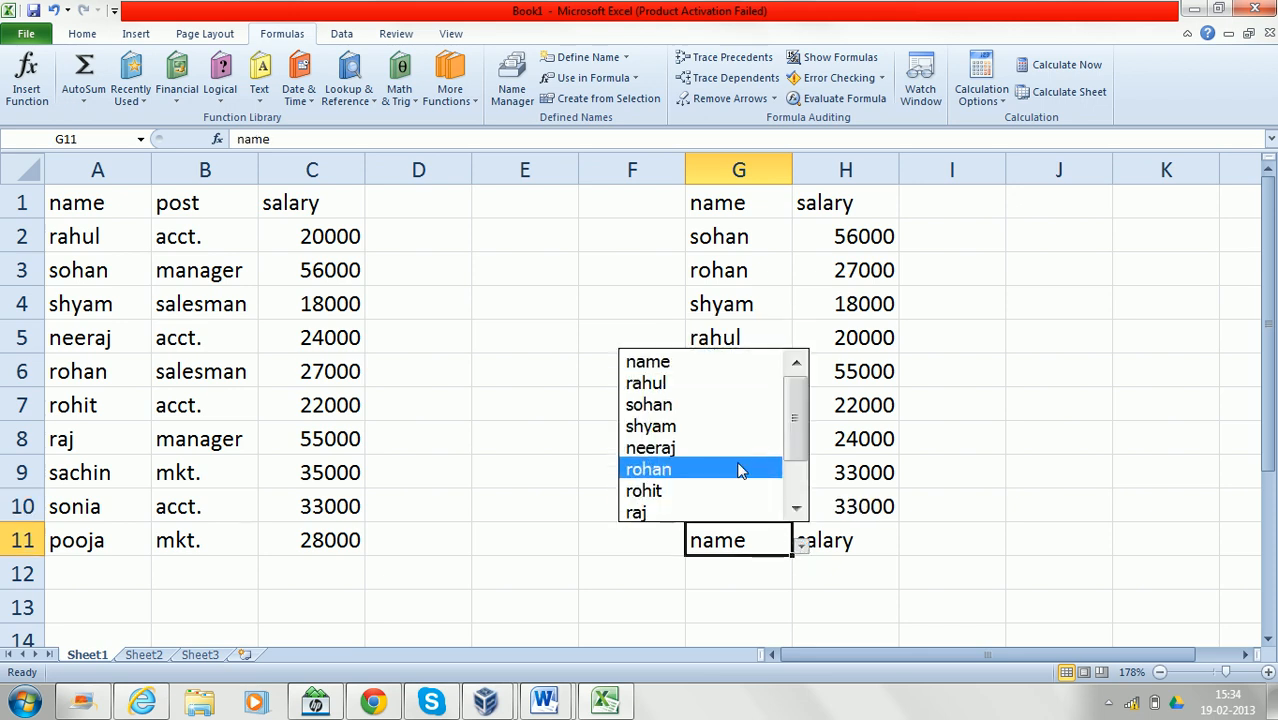
click(730, 406)
click(732, 406)
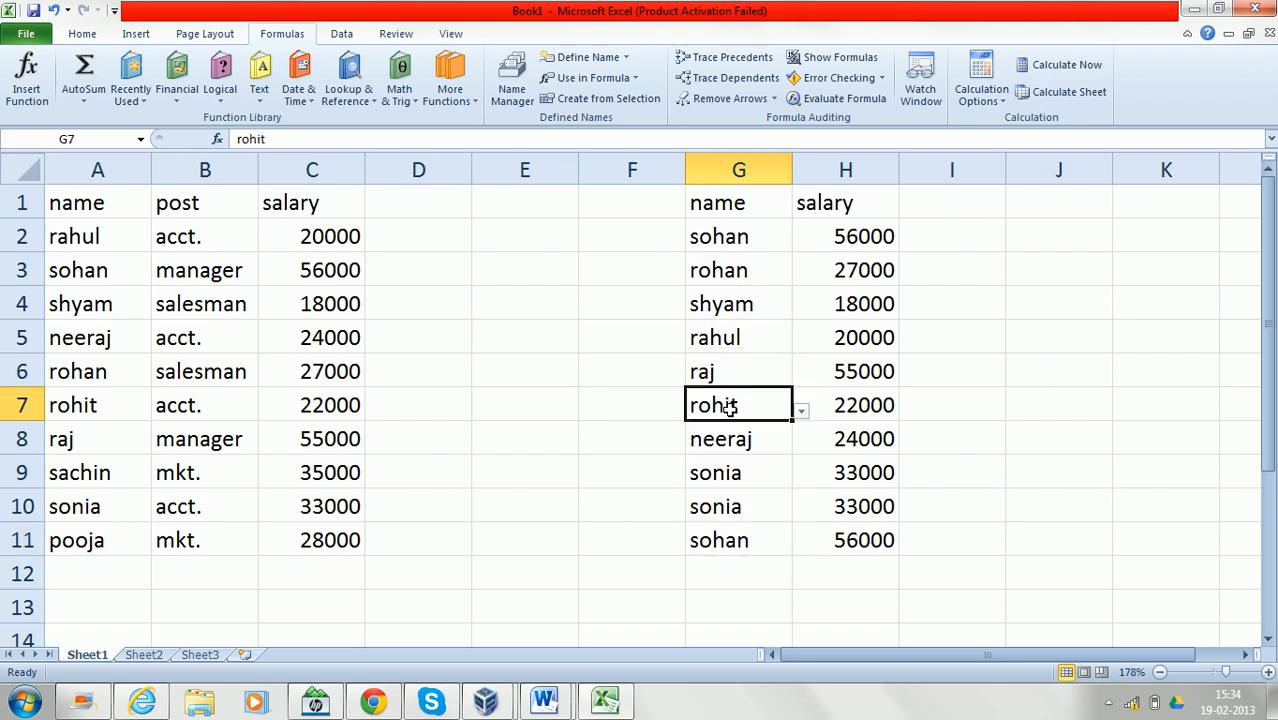
Set the salary in C6 to 37000 and check the matching employee's looked-up salary in H3
click(737, 246)
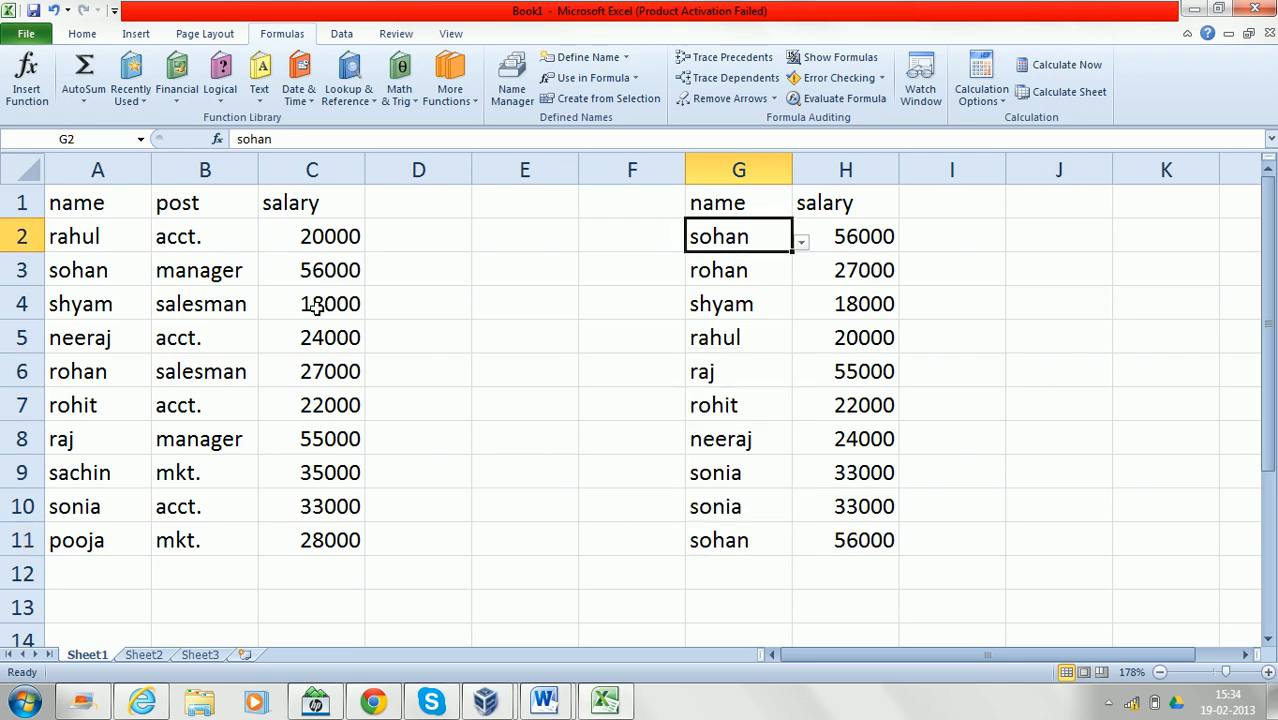
click(310, 370)
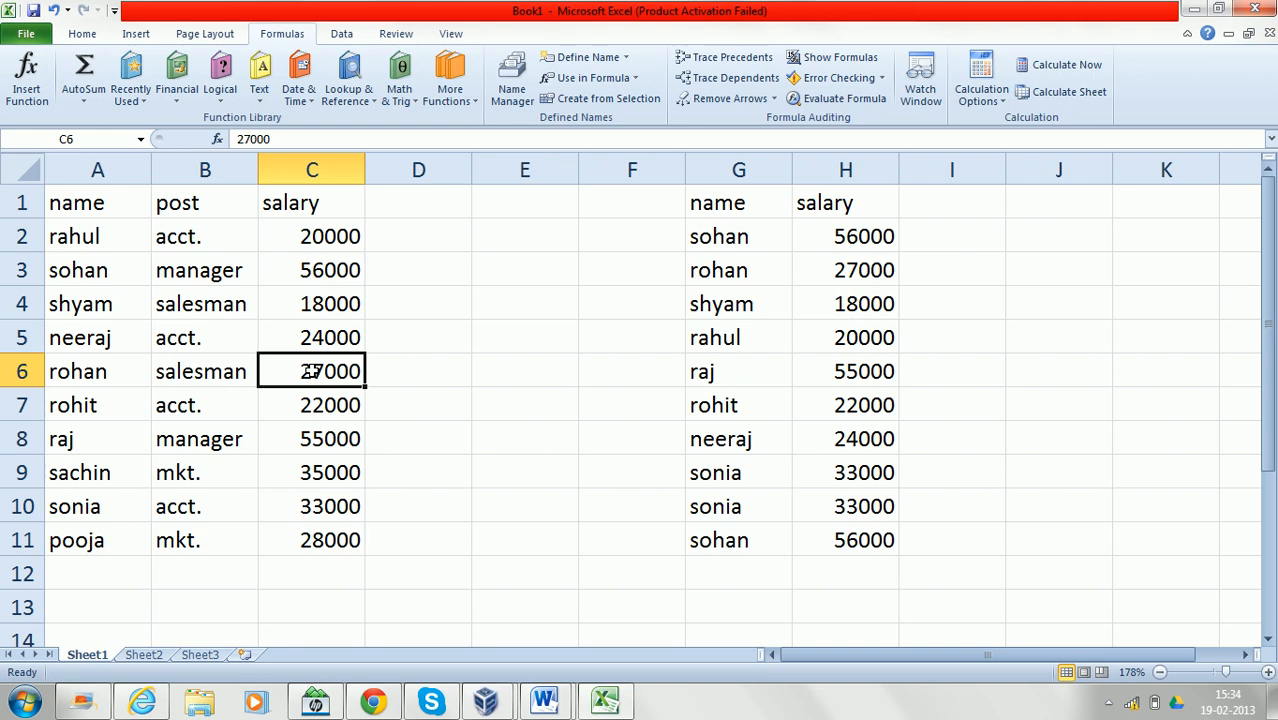
double_click(312, 371)
key(BackSpace)
text(3)
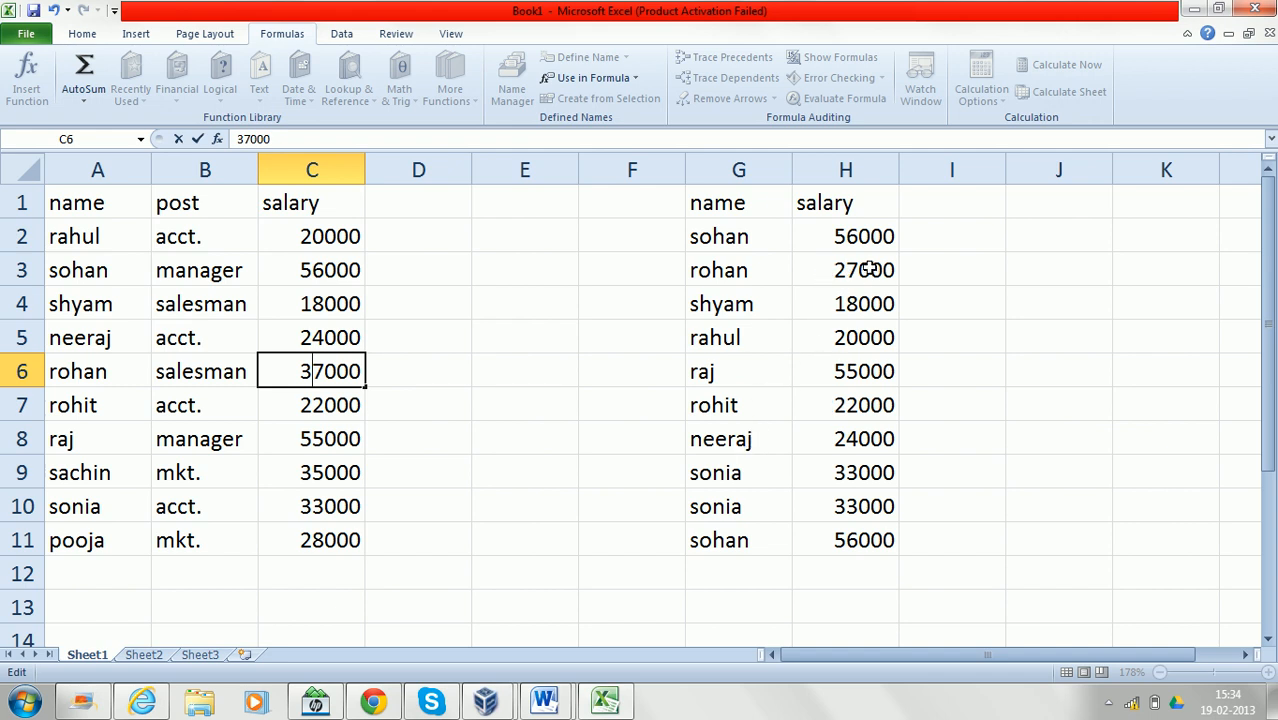
key(Return)
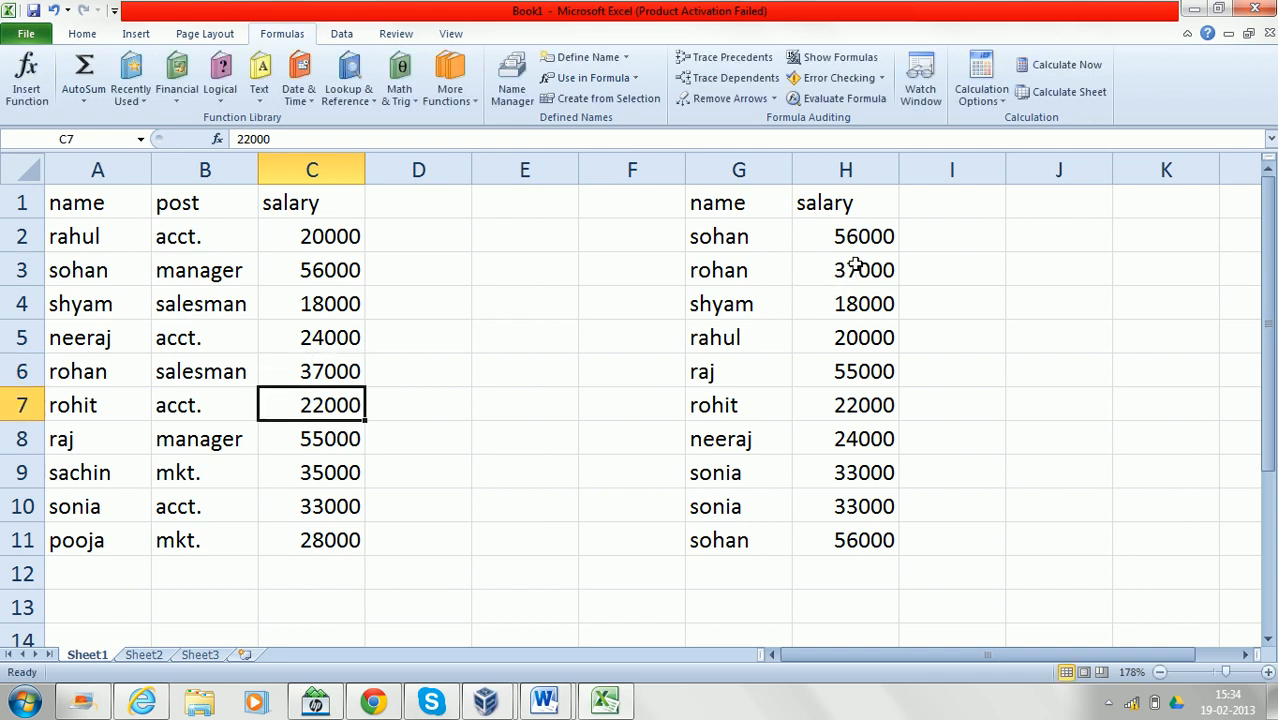
click(855, 265)
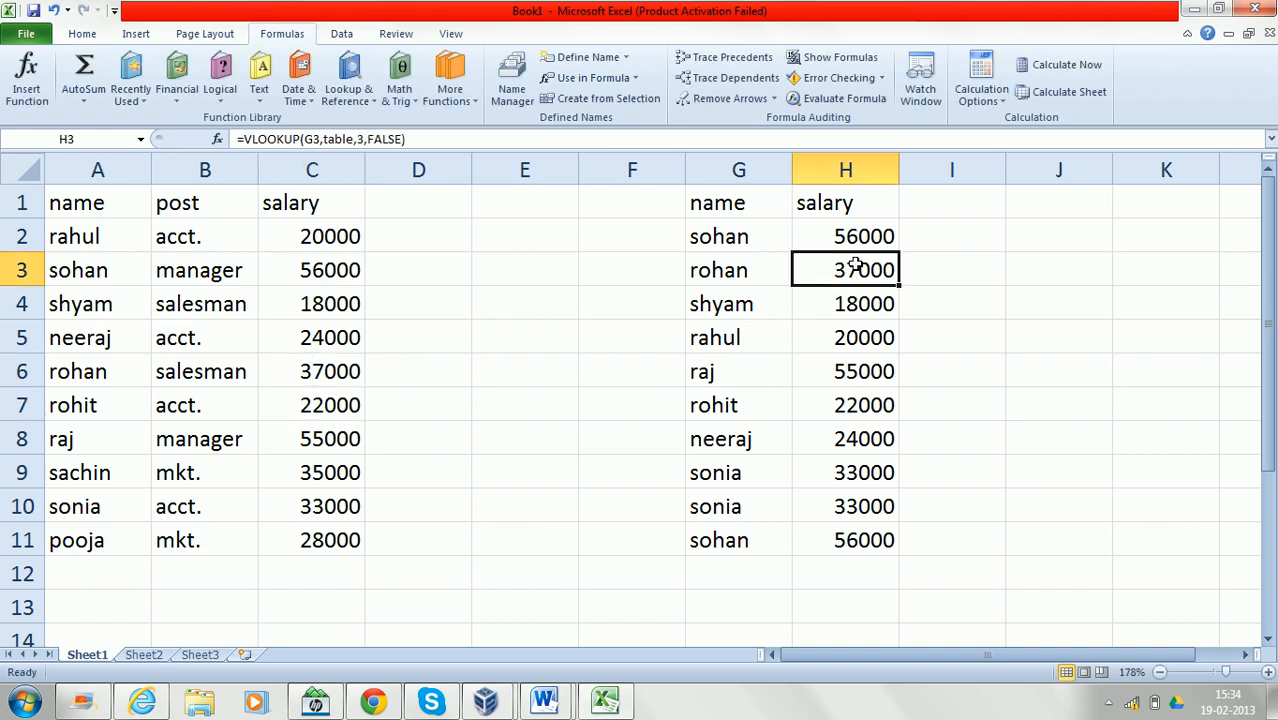
Insert the VLOOKUP function from the Lookup & Reference category into cell I1
click(943, 209)
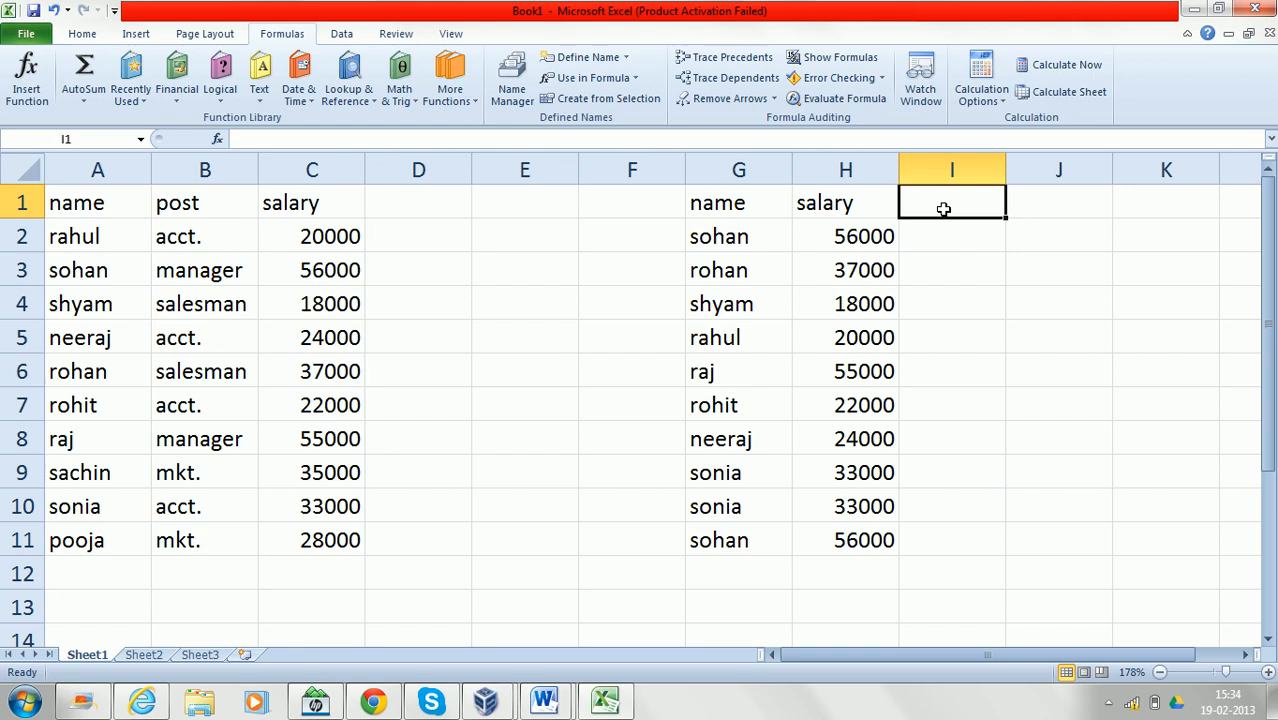
key(shift+F3)
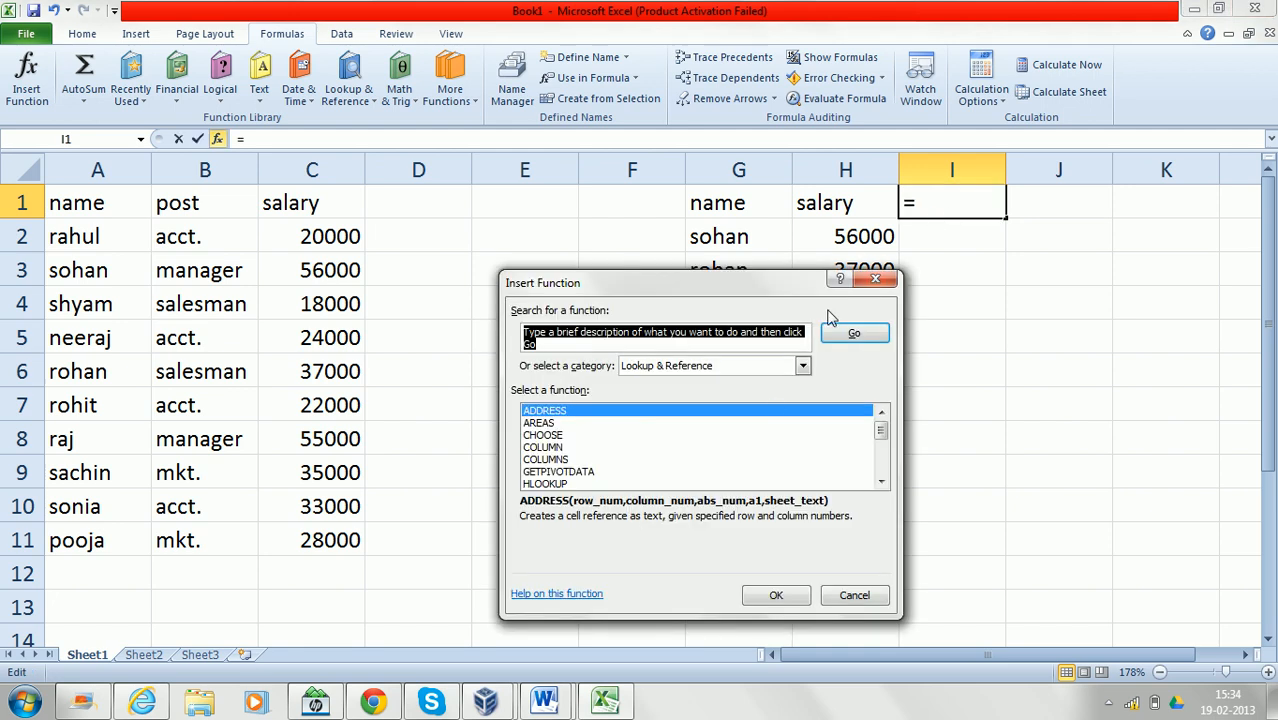
click(667, 468)
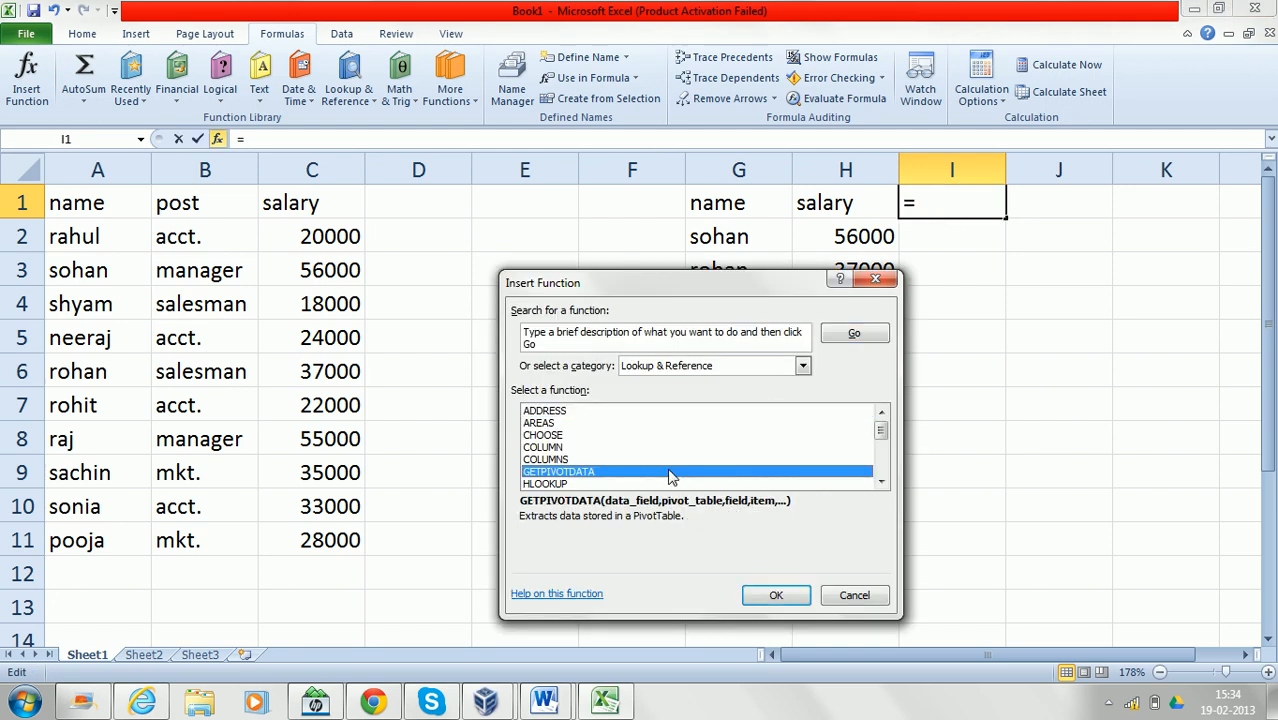
key(v)
click(775, 593)
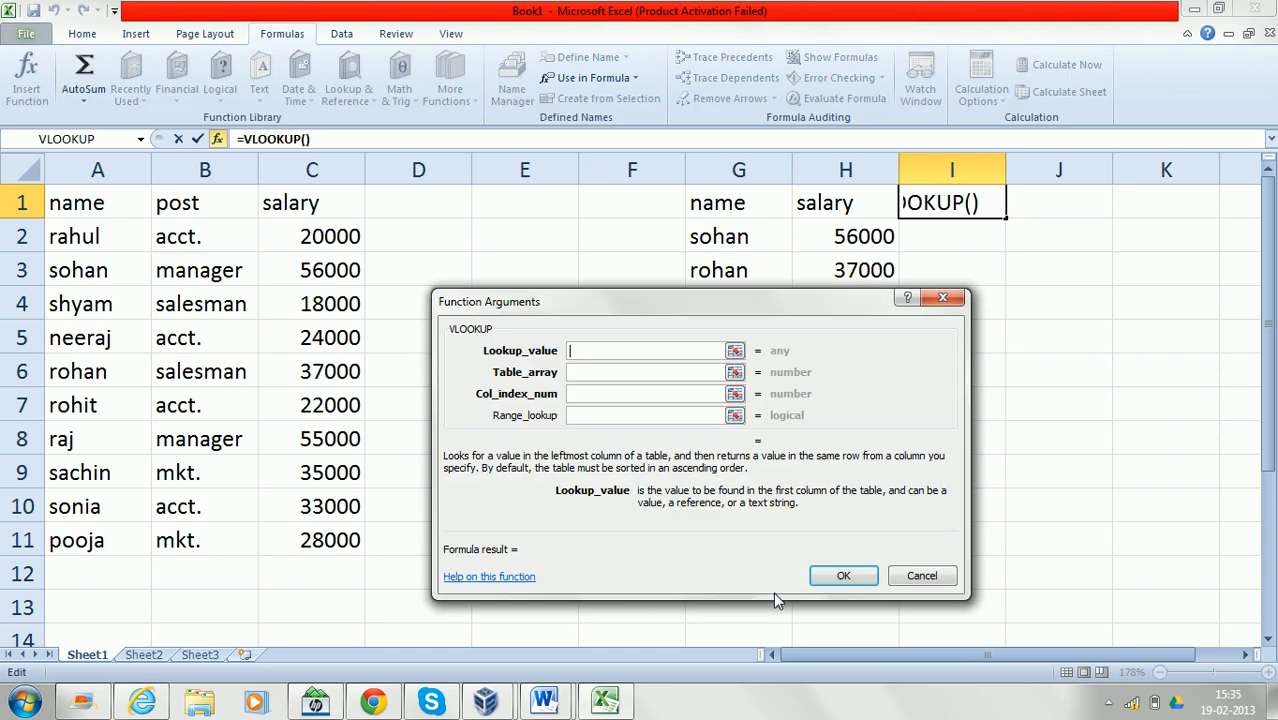
Complete I1's VLOOKUP with lookup value G1, table array table, column index 2 and range lookup false, and fill it down through I11
click(738, 203)
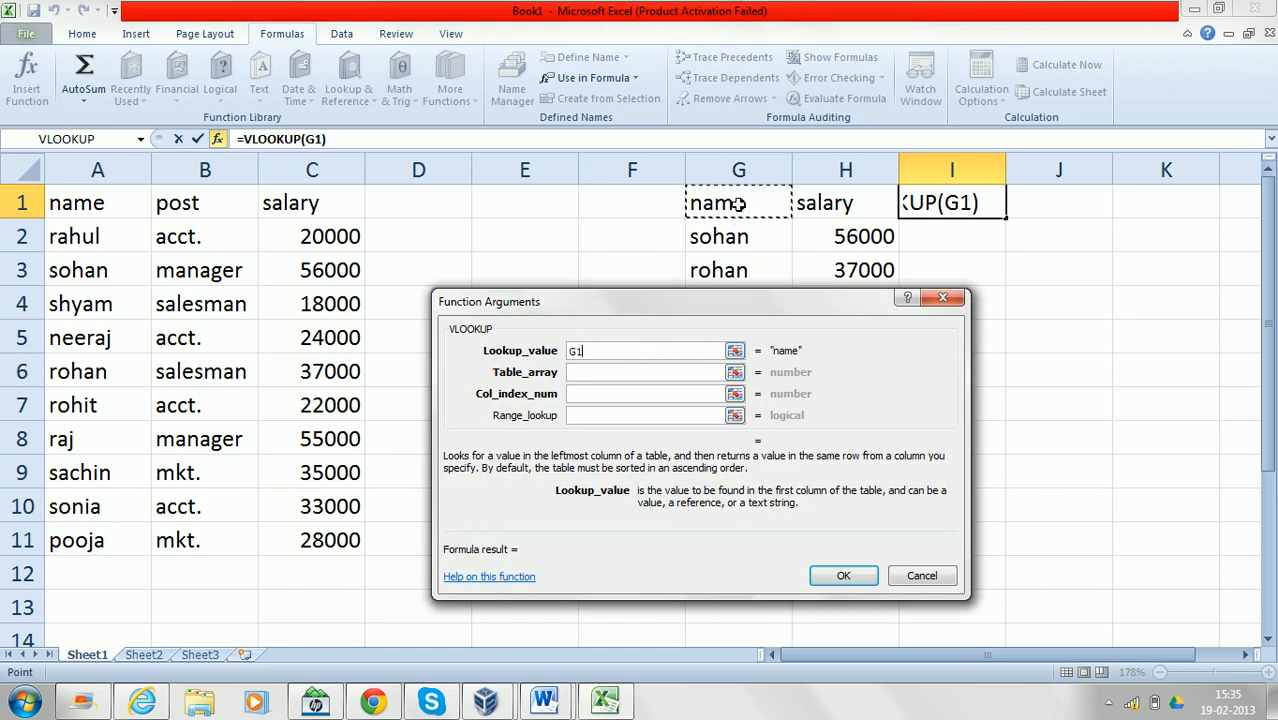
click(593, 372)
text(table)
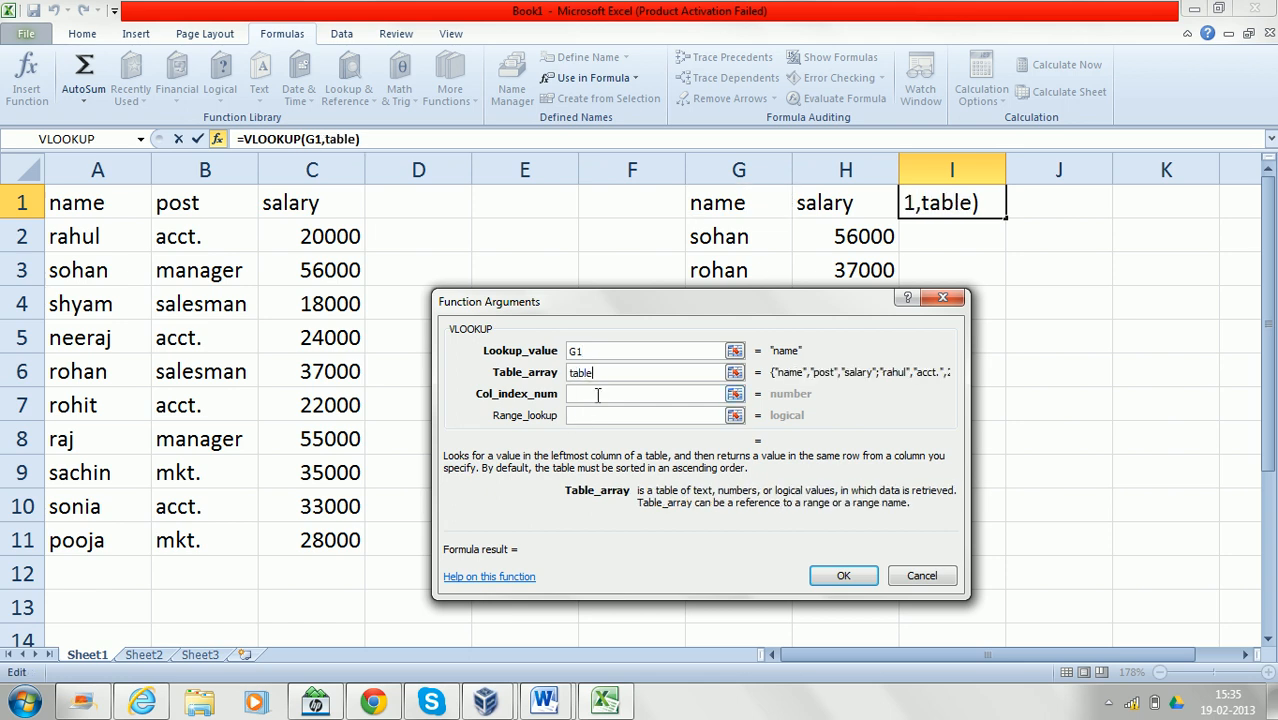
click(598, 394)
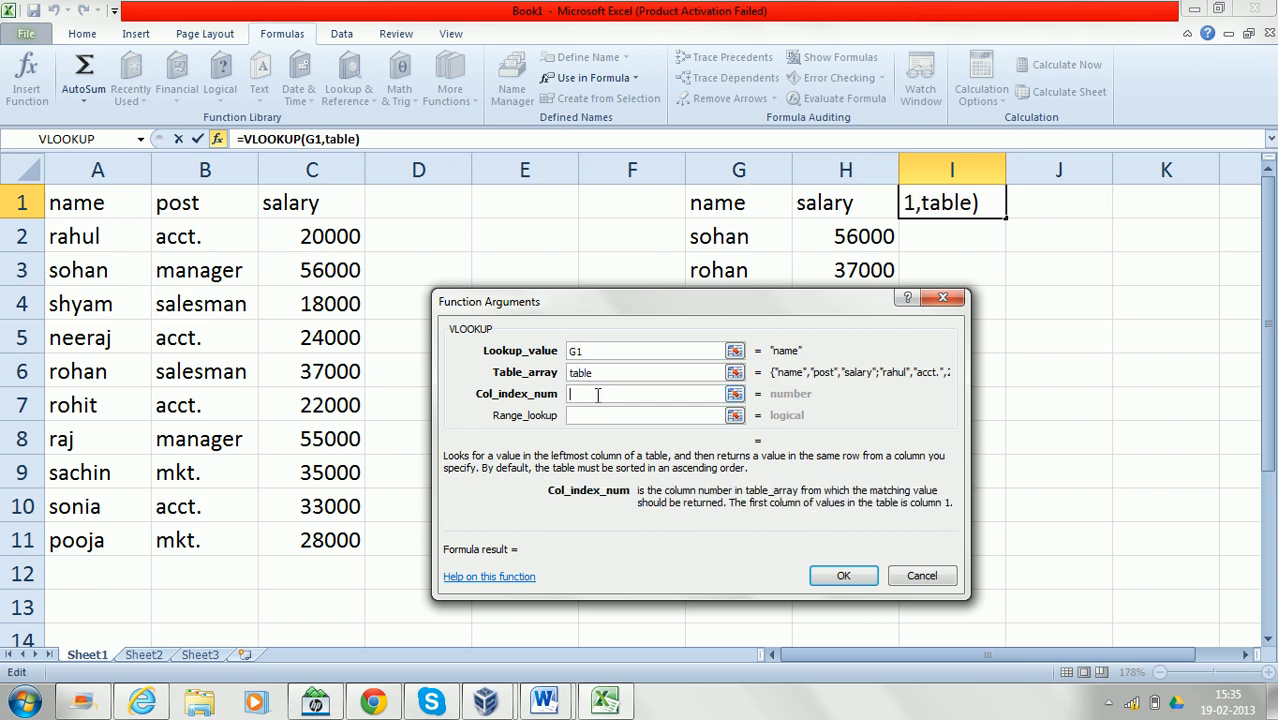
text(2)
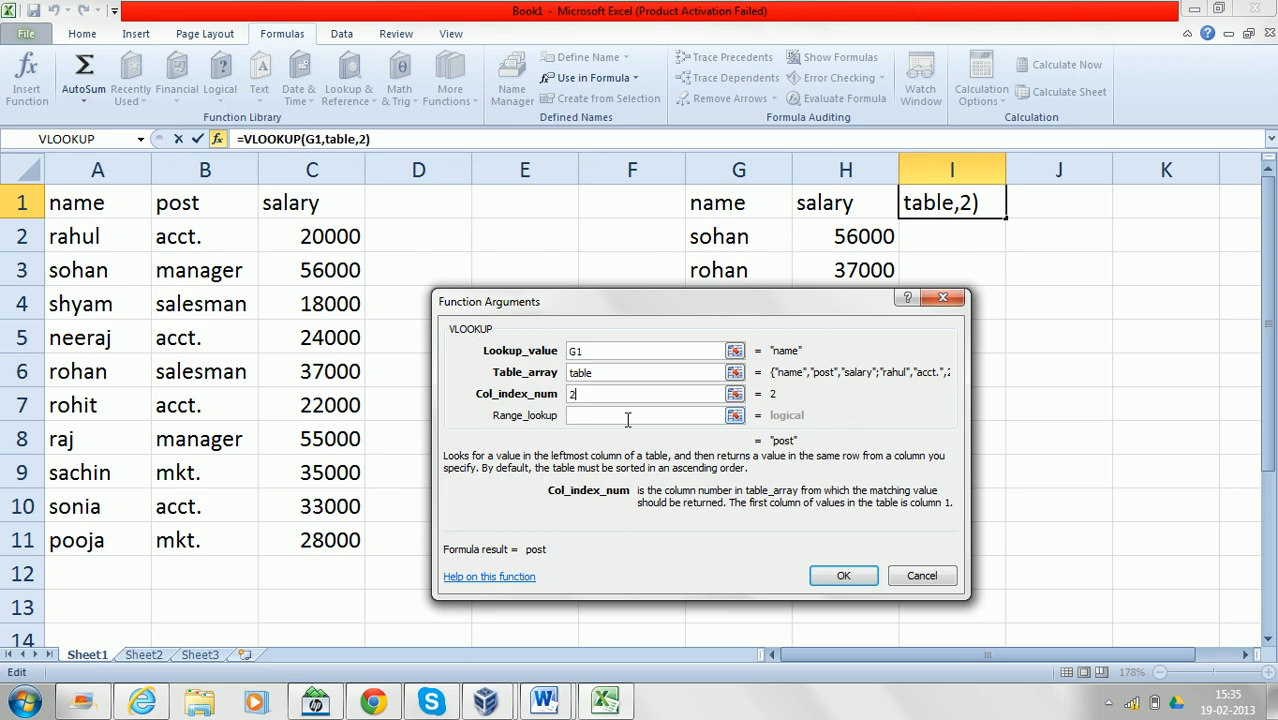
click(609, 415)
text(false)
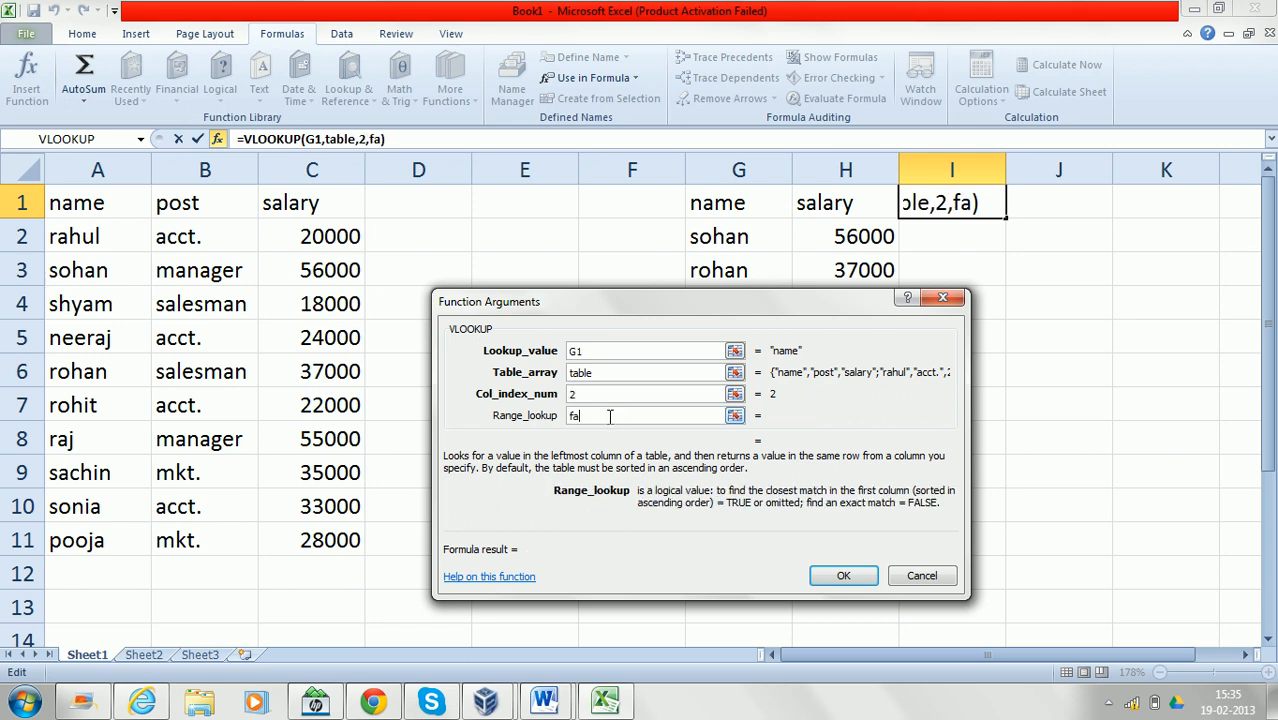
click(857, 584)
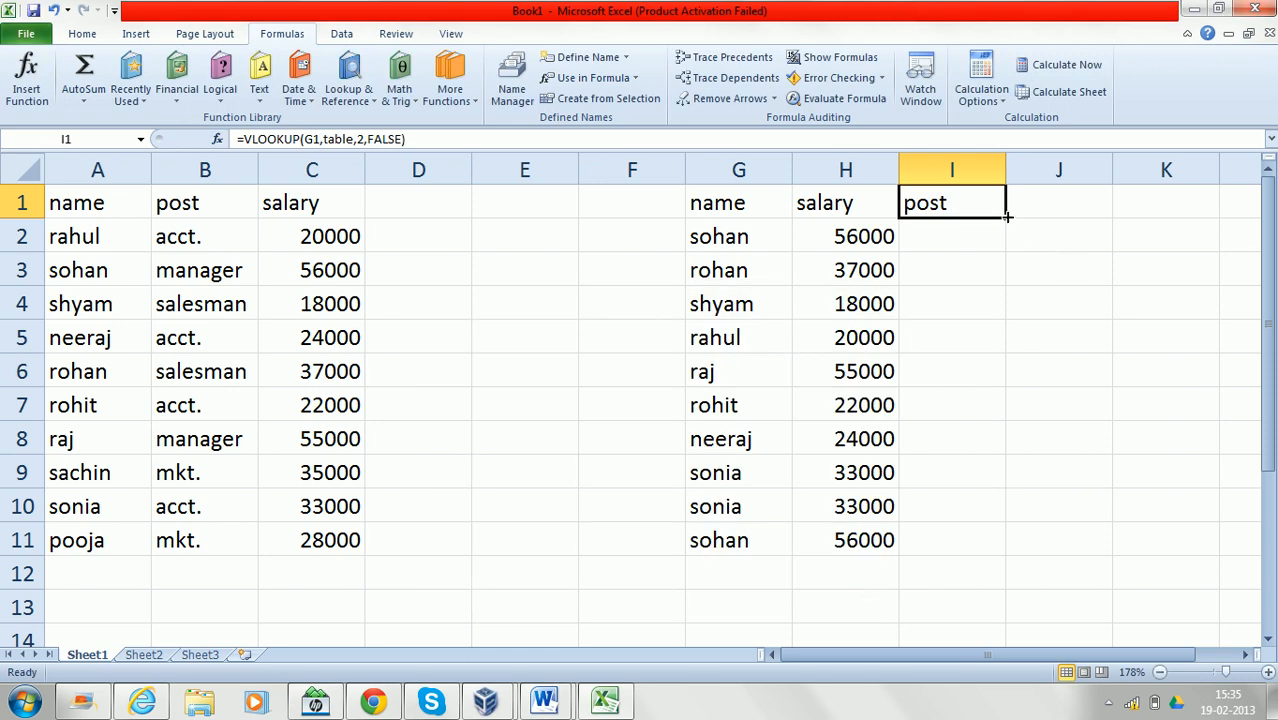
drag(1008, 217, 1010, 556)
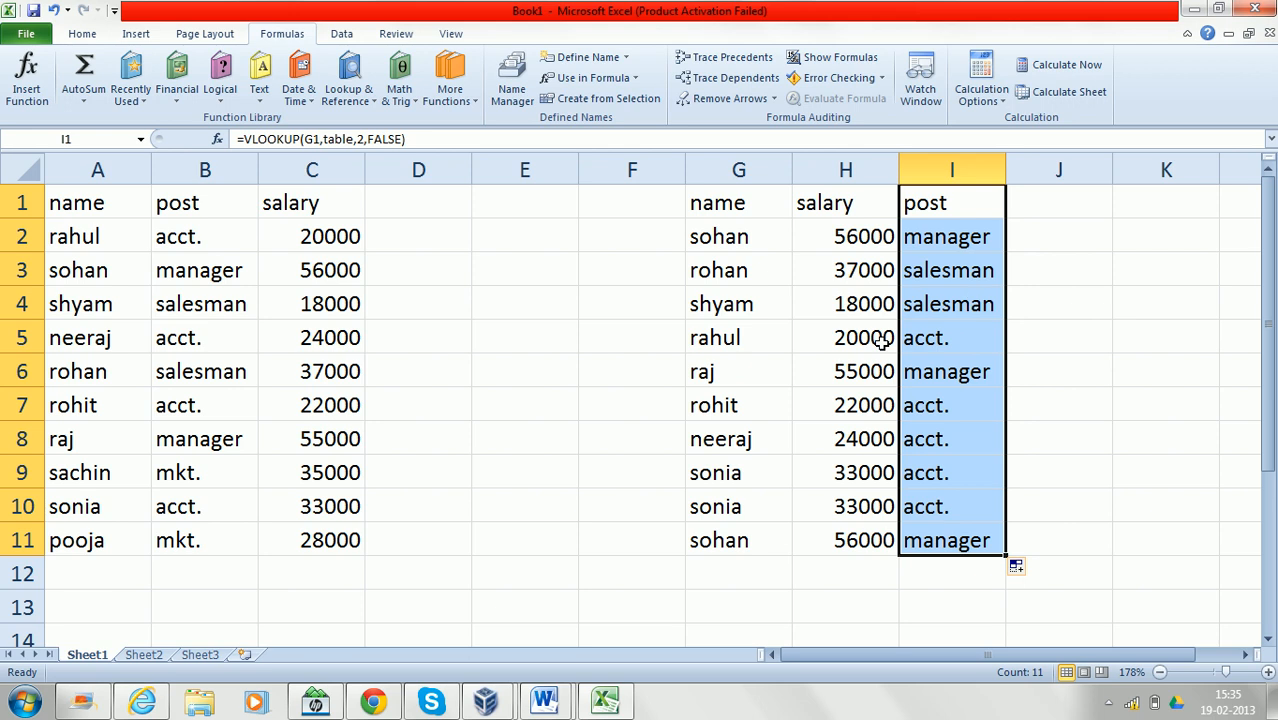
Compare the looked-up posts in I2 and I3 with the matching employees' posts in column B
click(962, 249)
click(952, 266)
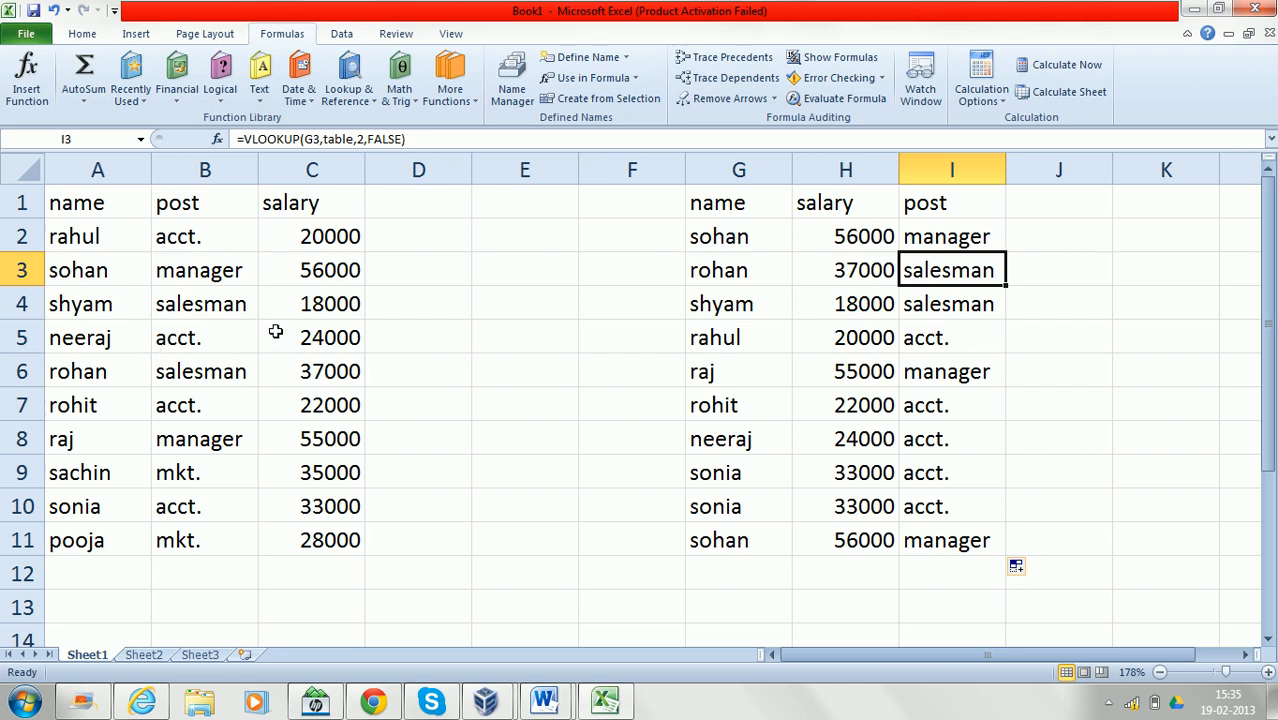
click(199, 271)
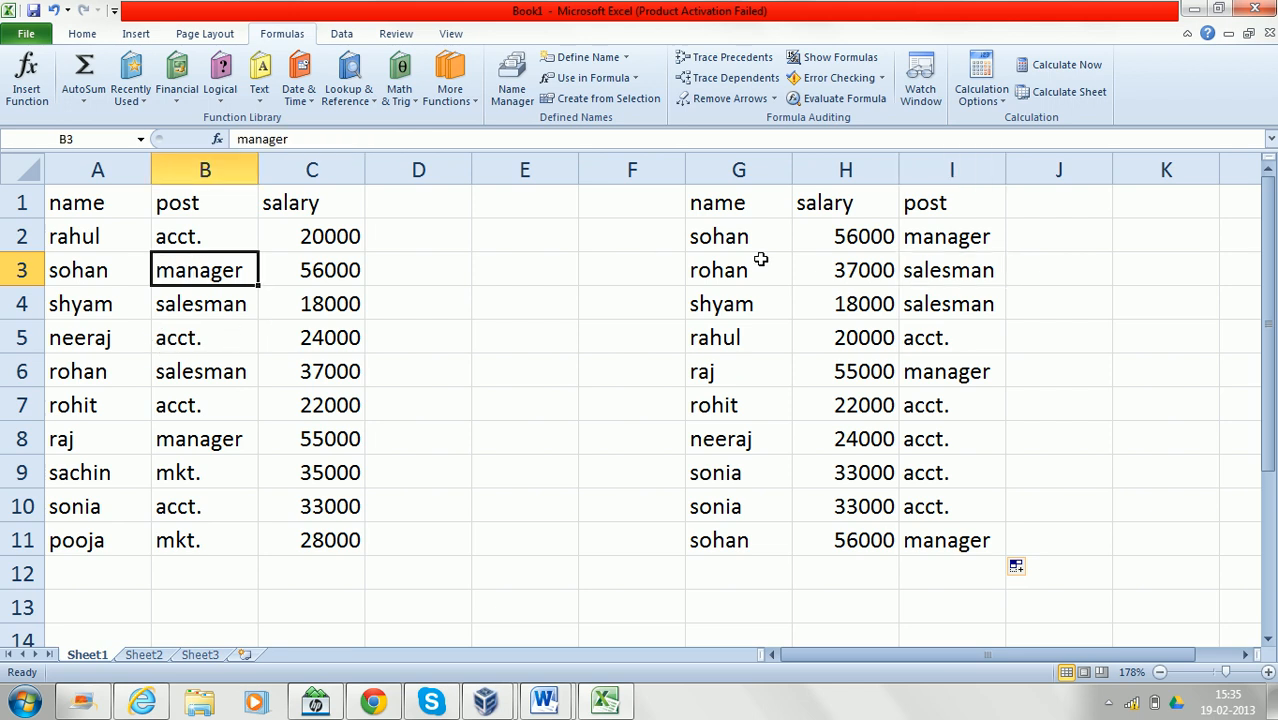
click(931, 243)
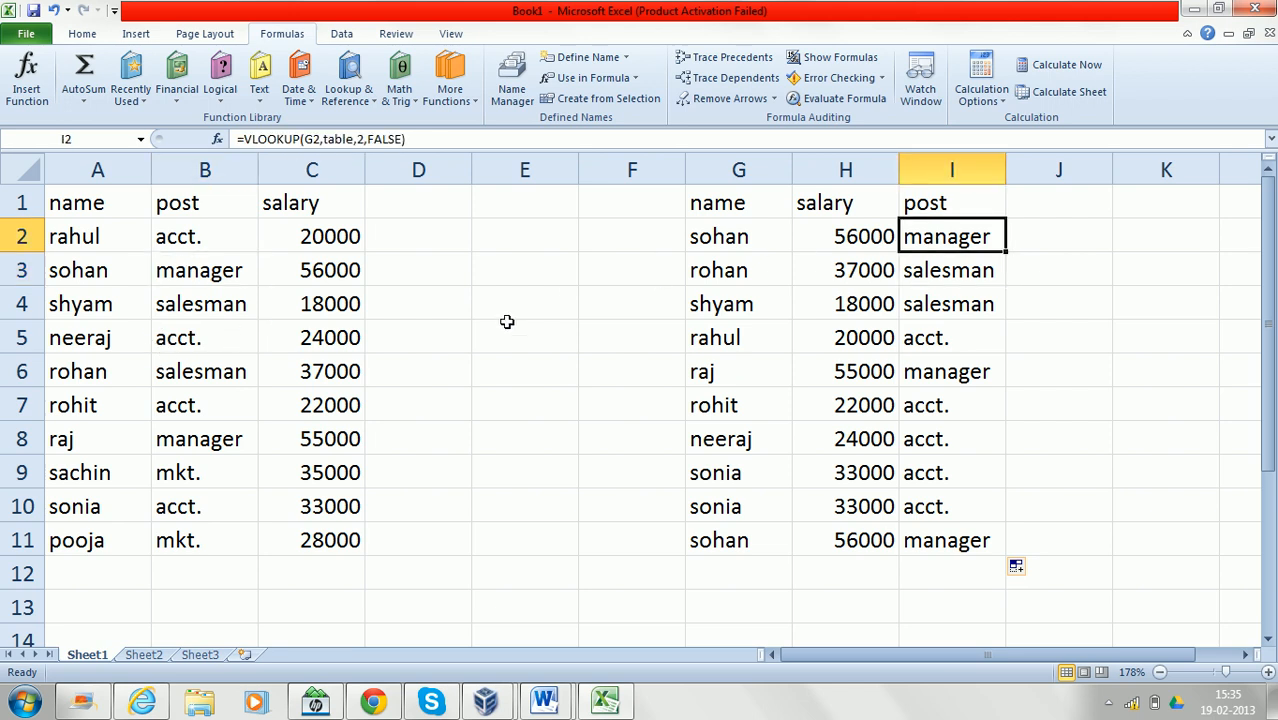
click(254, 380)
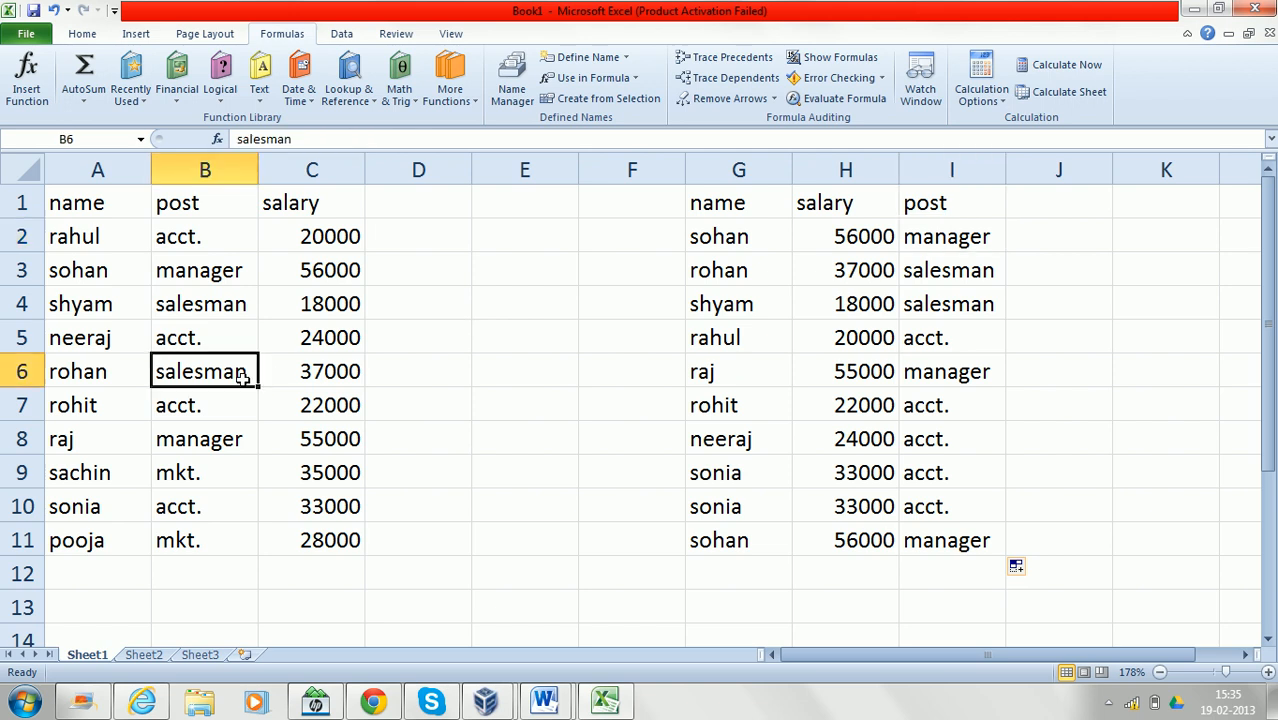
click(940, 271)
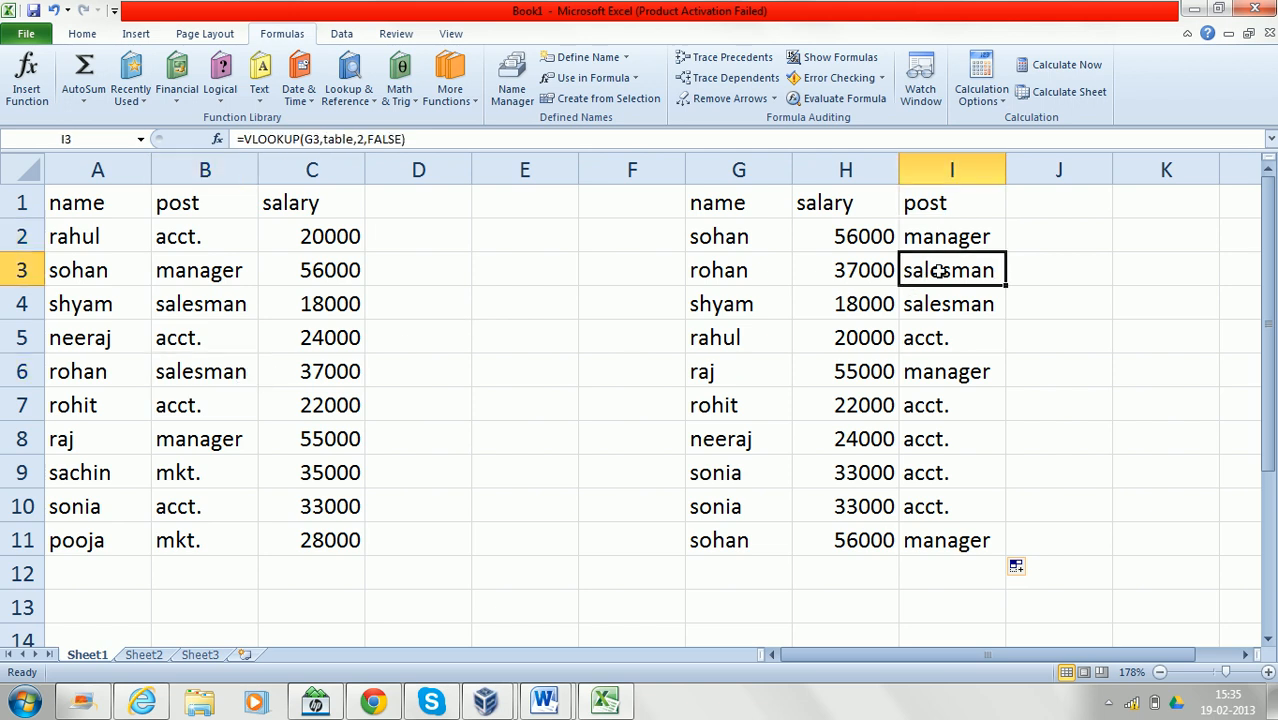
click(586, 210)
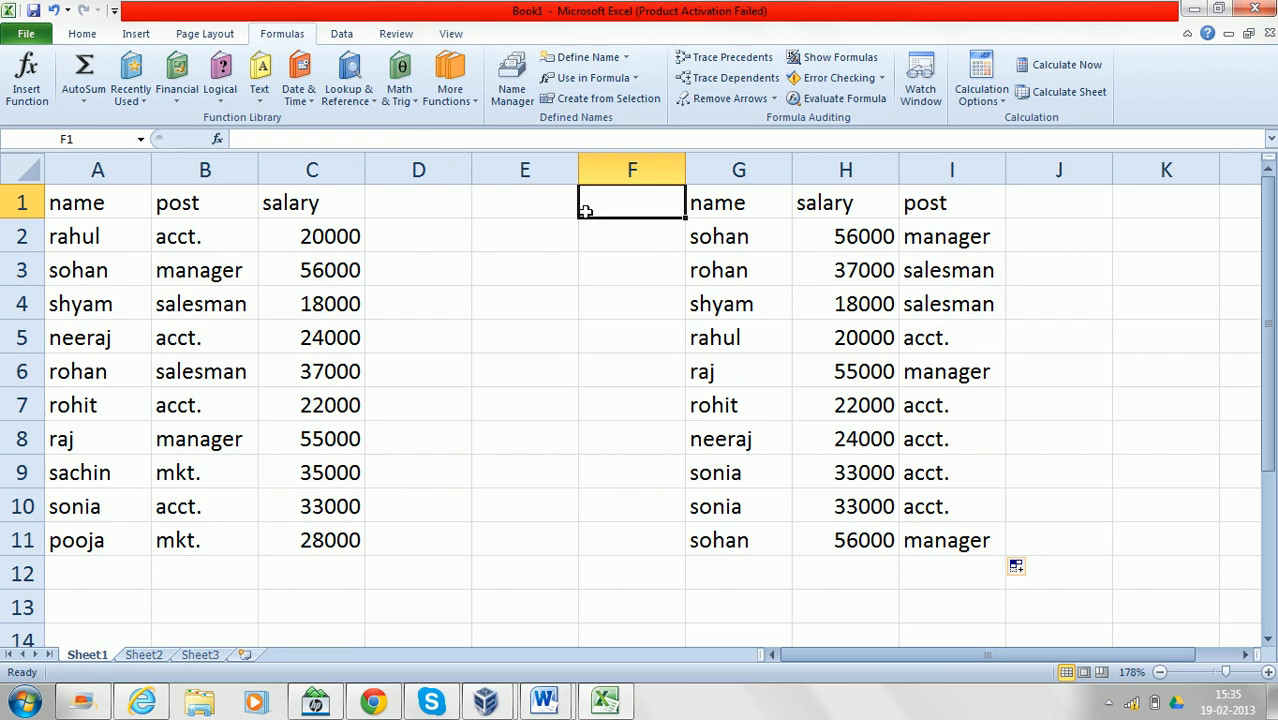
click(514, 192)
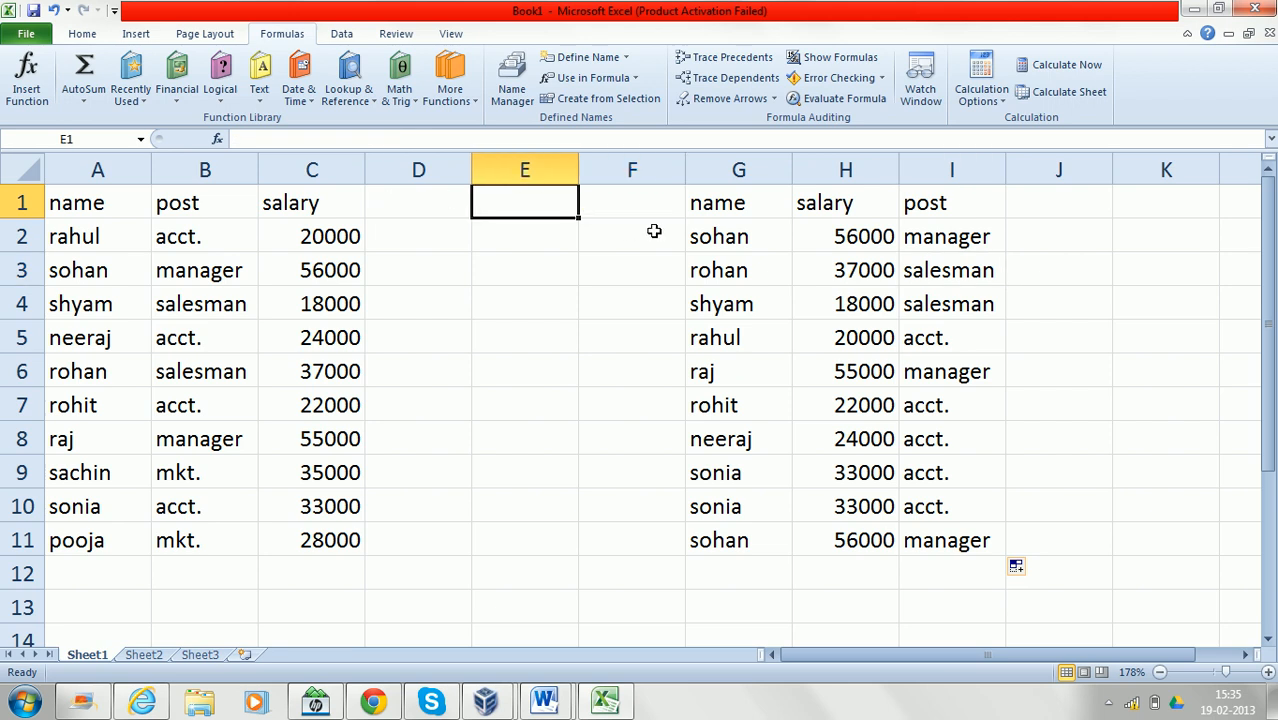
Copy the employee table A1:C11 and paste it transposed at cell A19
click(139, 197)
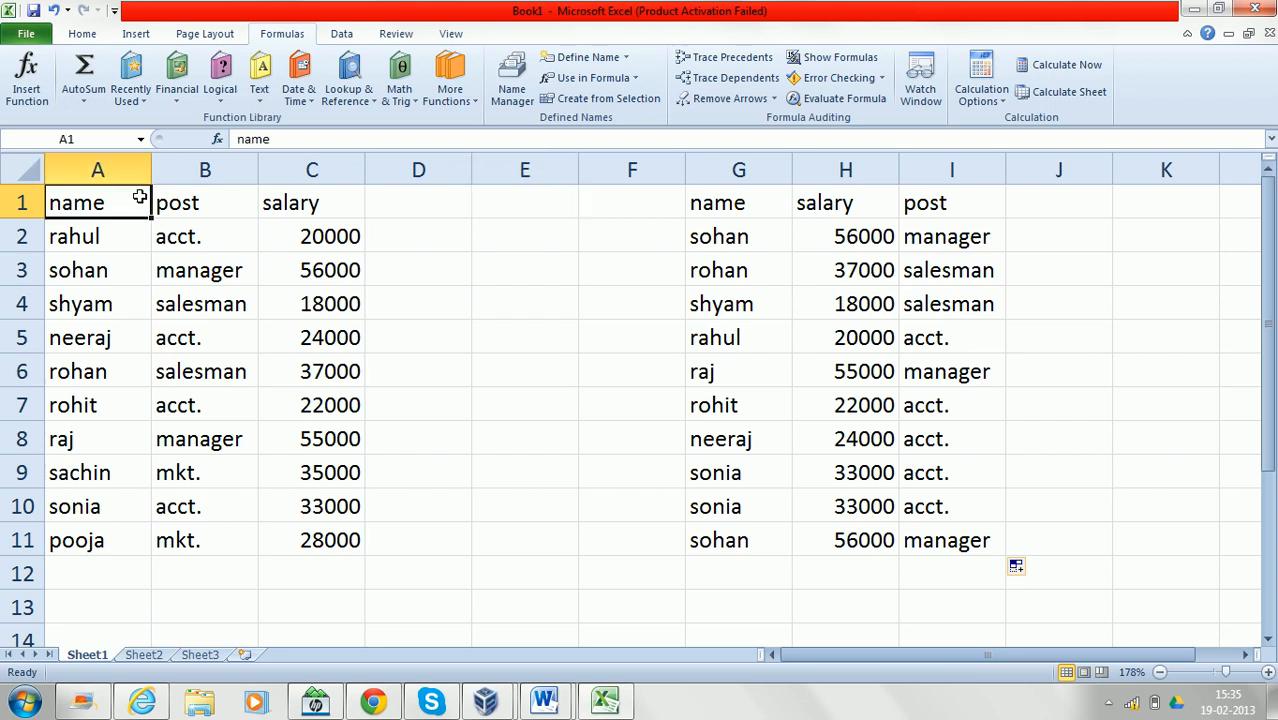
drag(135, 202, 287, 531)
key(ctrl+c)
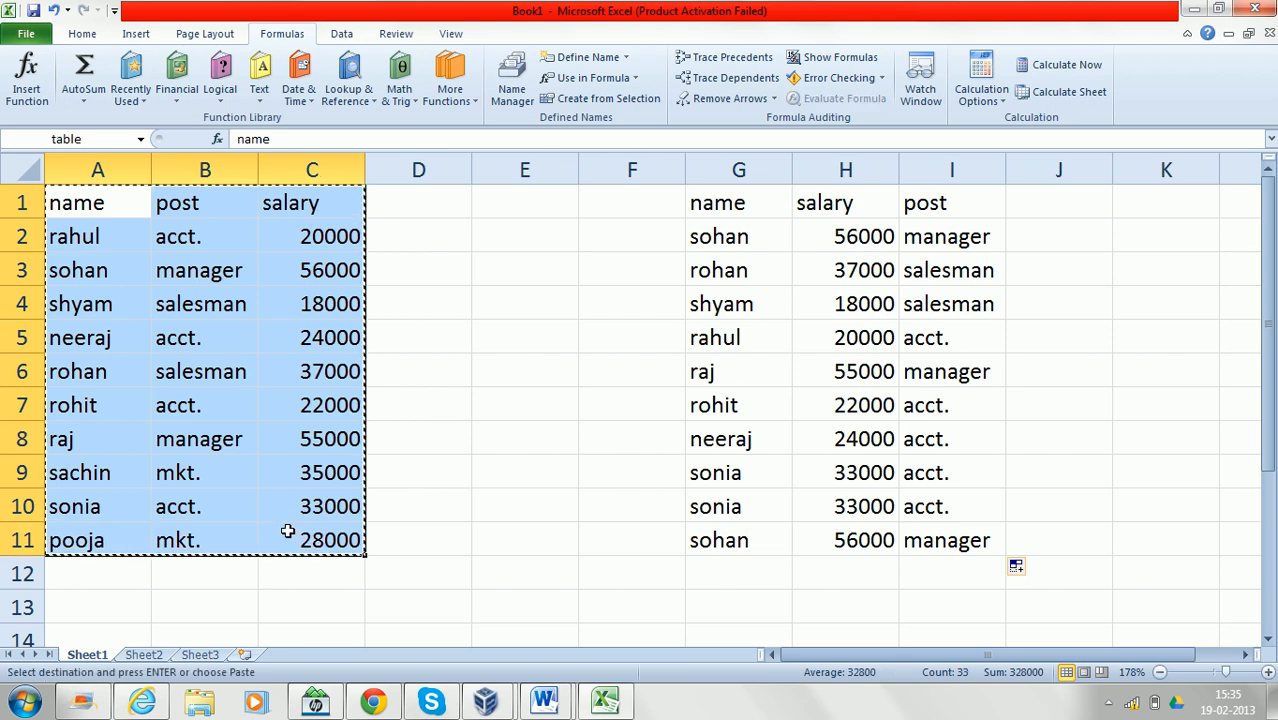
key(Down)
key(Down)
key(Down)
key(Down)
key(Down)
key(Down)
key(Down)
key(Down)
key(Down)
key(Down)
key(Down)
key(Down)
key(Down)
key(Down)
key(Down)
key(Down)
key(Down)
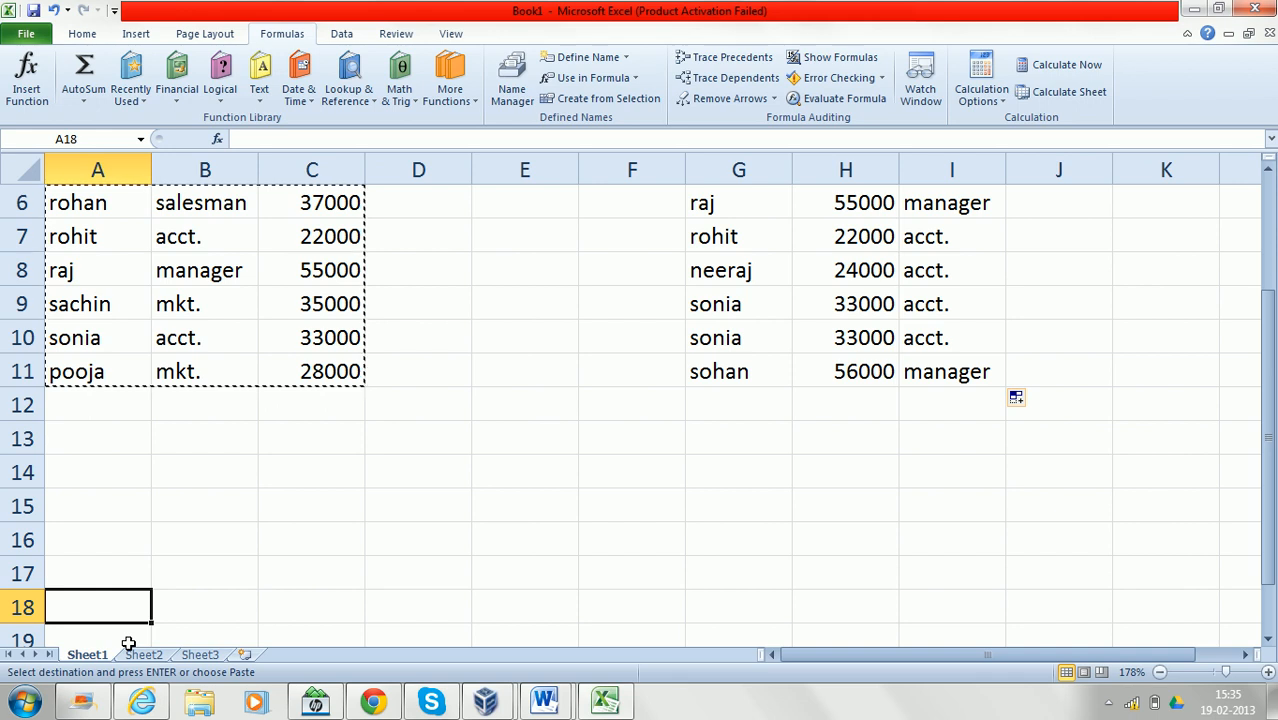
key(Up)
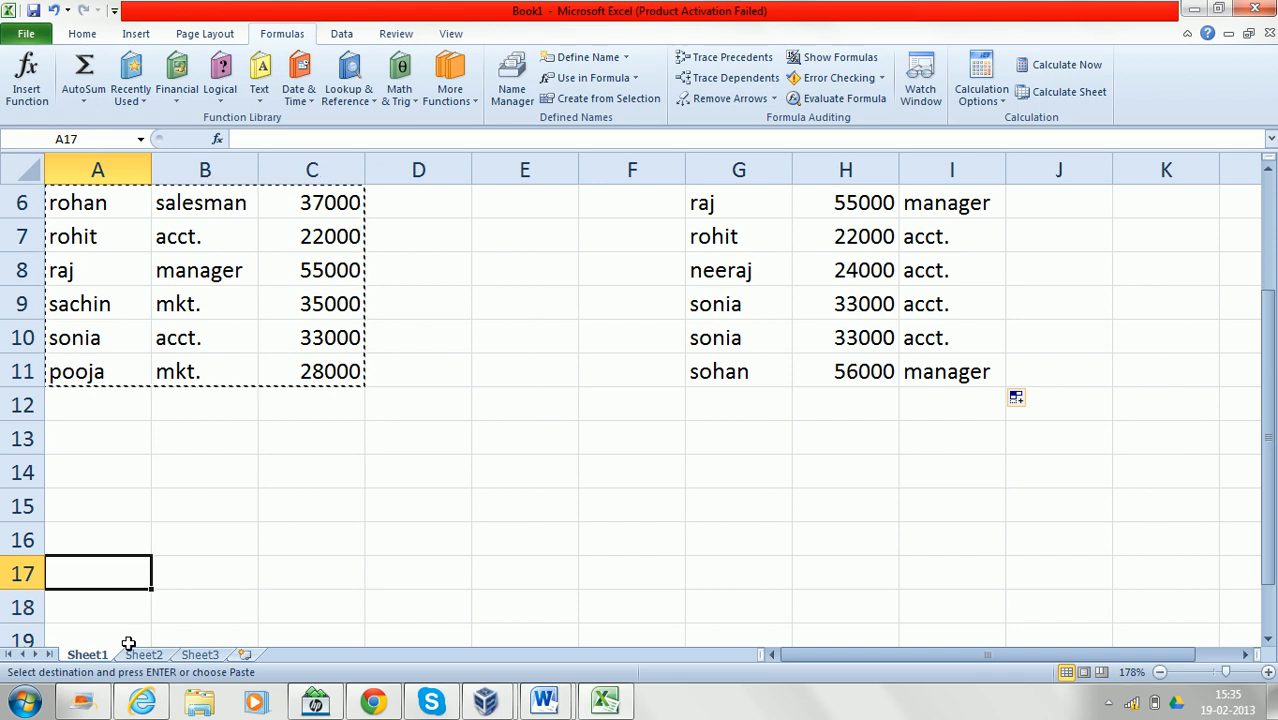
click(128, 641)
right_click(128, 641)
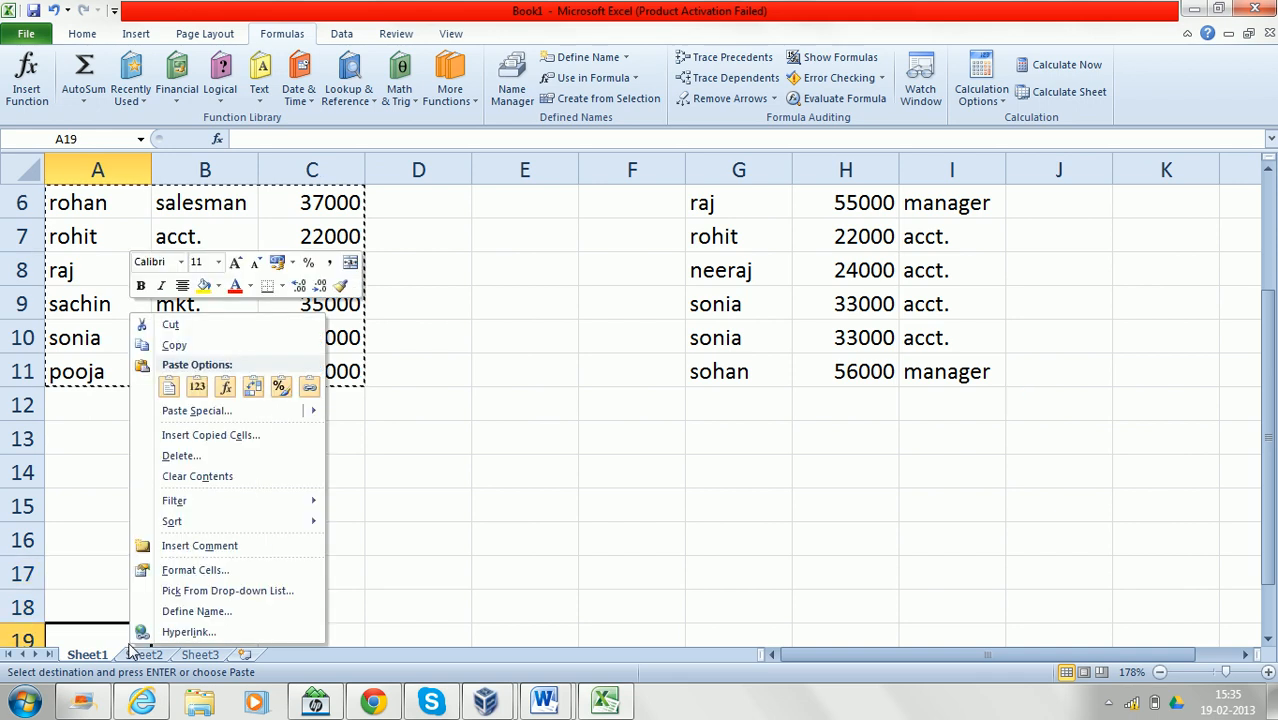
click(205, 410)
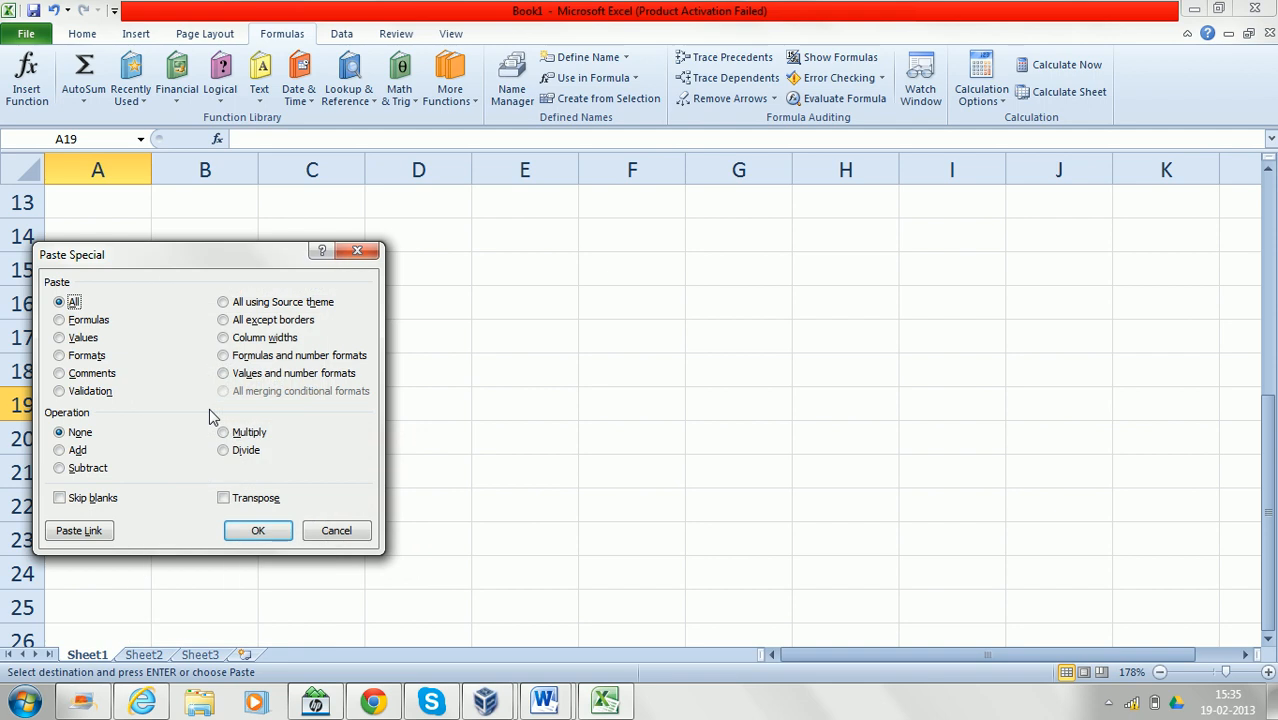
click(240, 499)
click(245, 531)
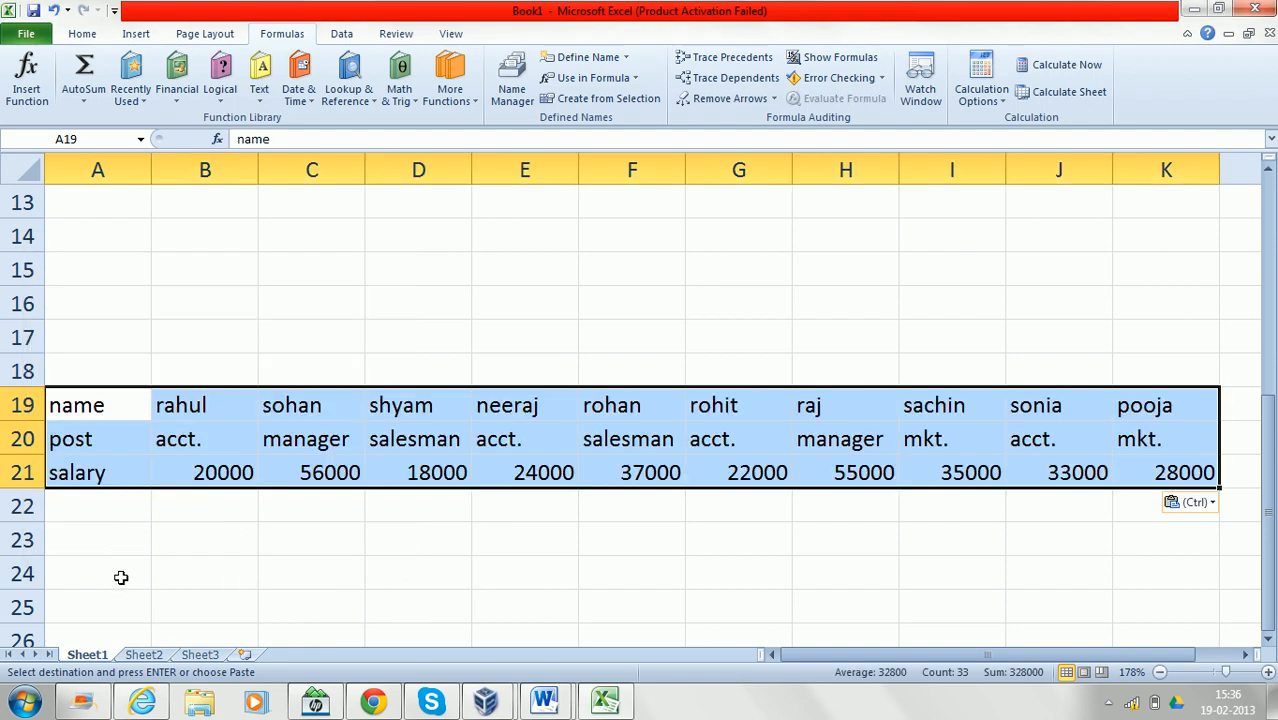
Name the transposed employee table A19:K21 int
click(122, 579)
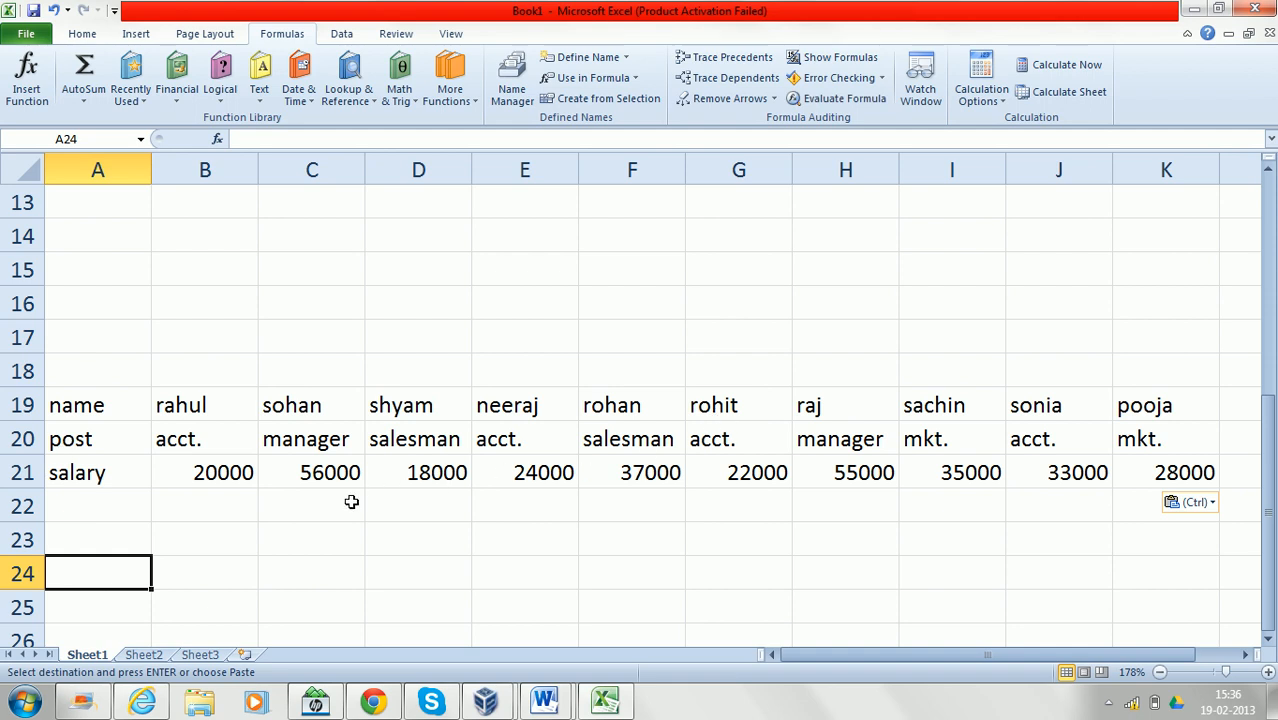
click(112, 405)
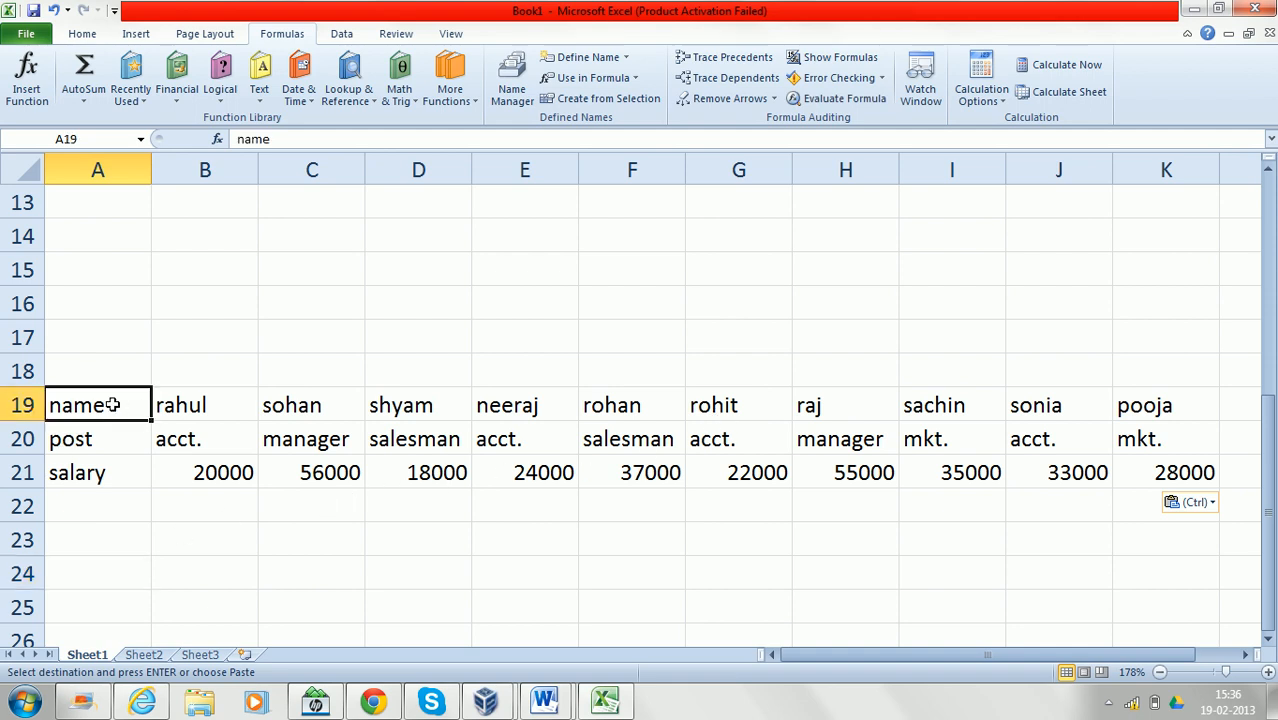
drag(112, 405, 1204, 472)
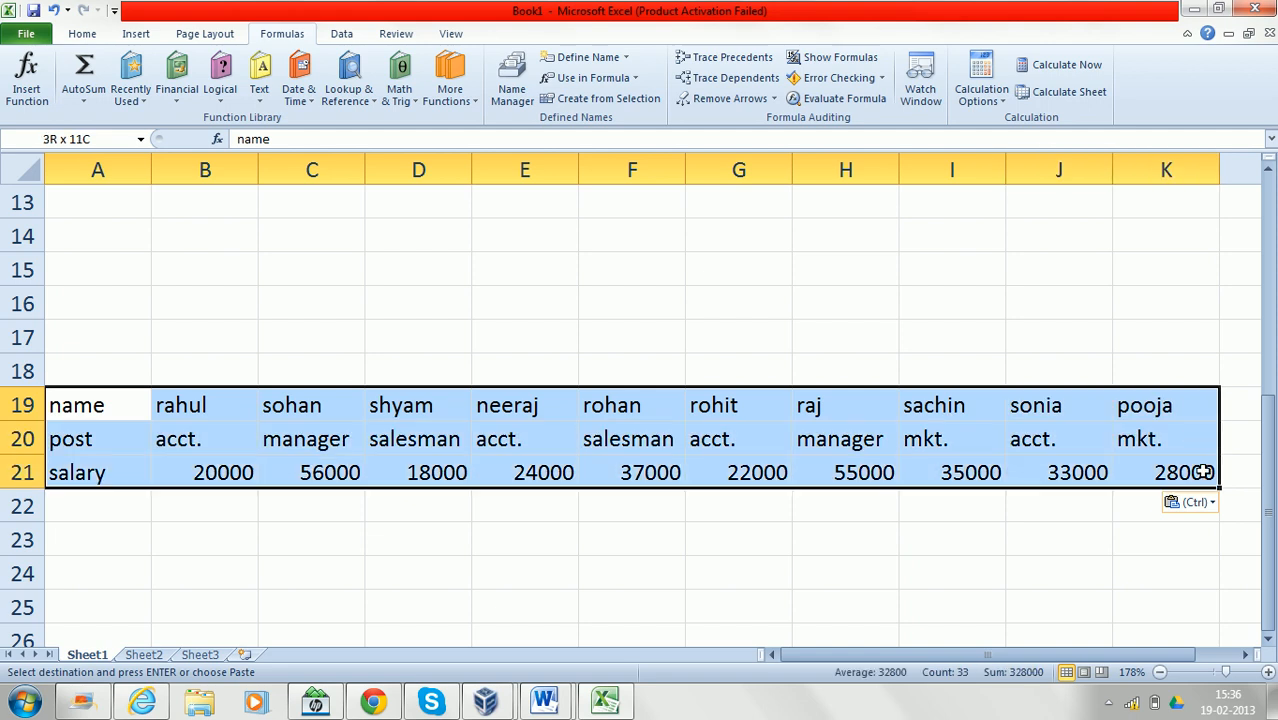
click(90, 143)
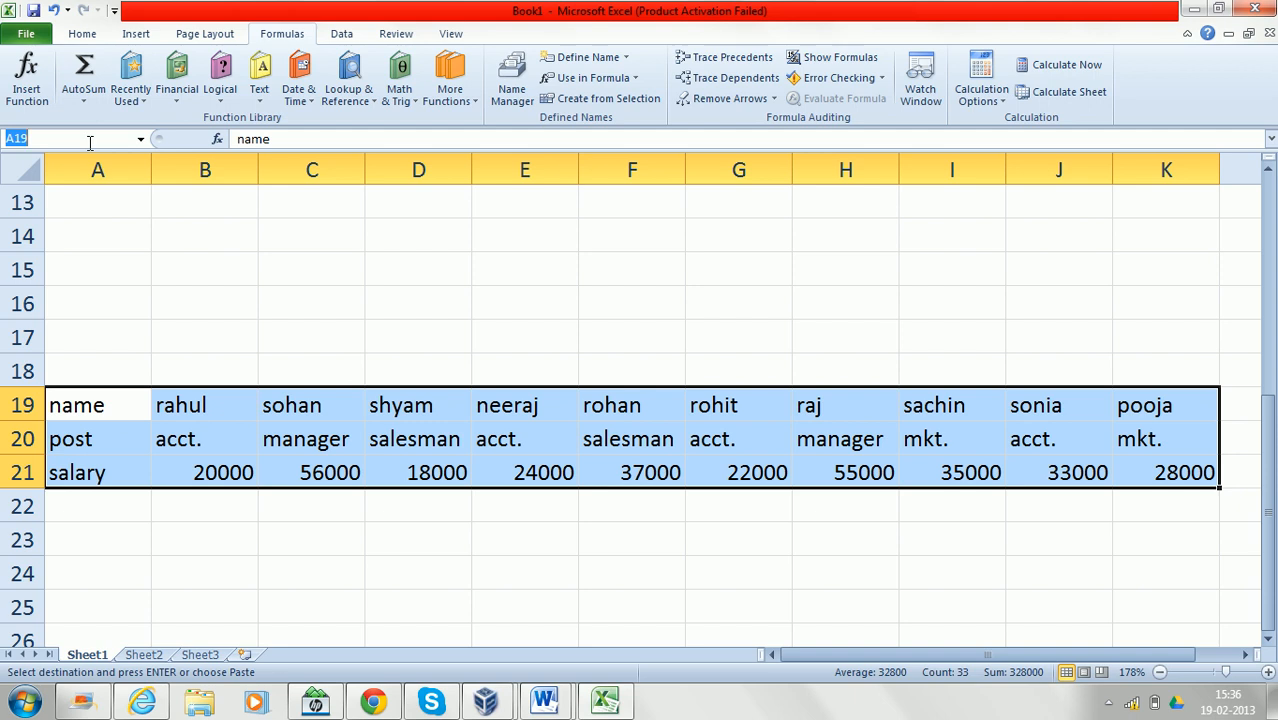
text(int)
key(Return)
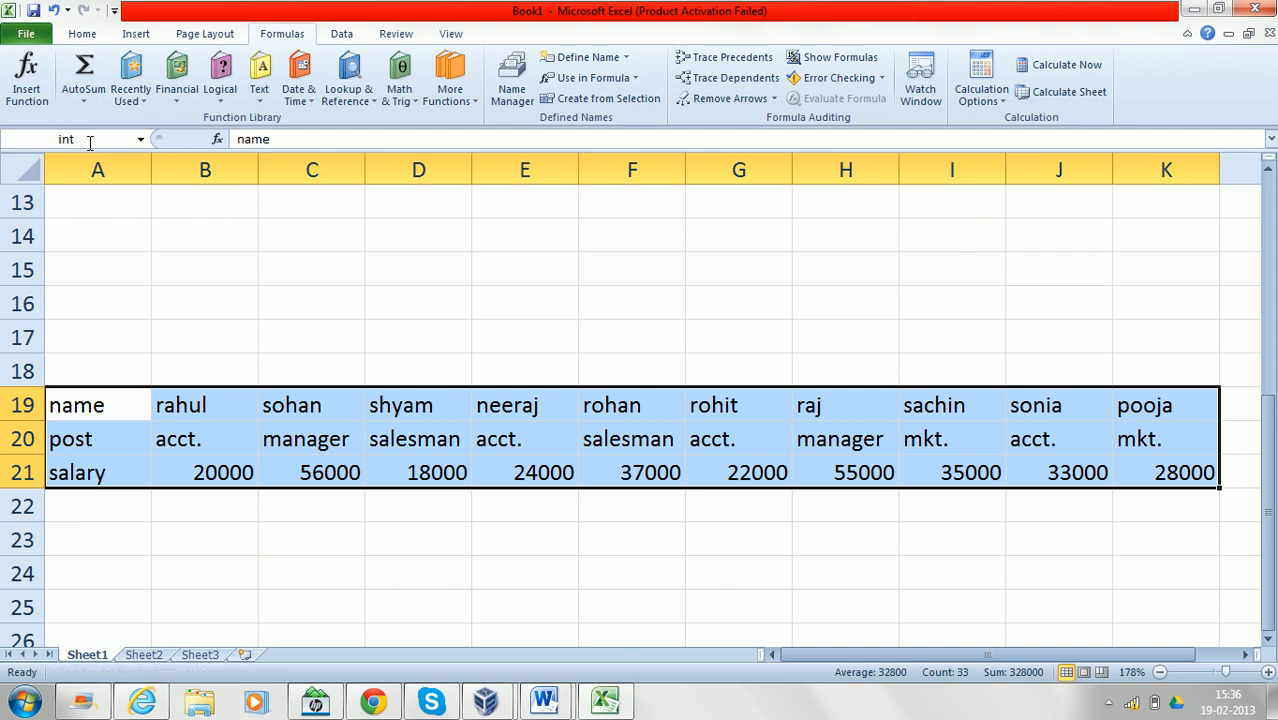
Name the transposed names row A19:K19 snp
click(96, 406)
drag(96, 406, 1126, 408)
click(88, 140)
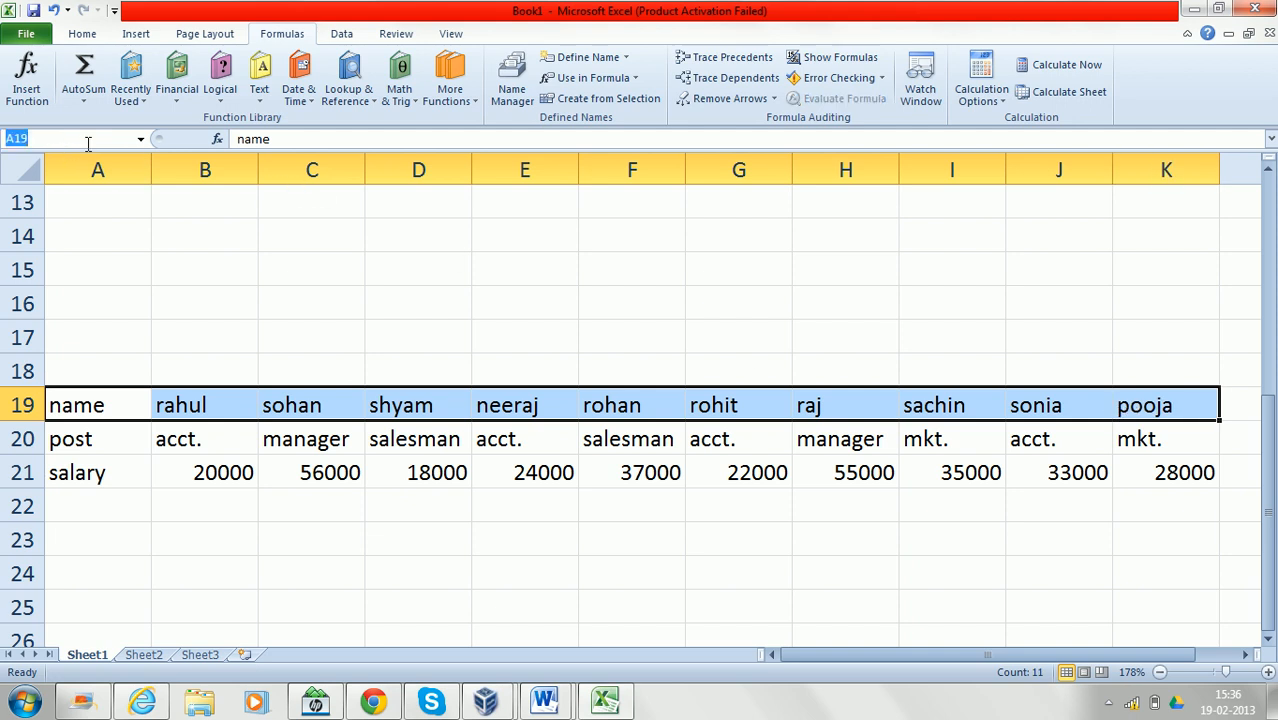
text(s)
key(Return)
Add data validation to cell A24 that allows a list with the source =snp
click(106, 581)
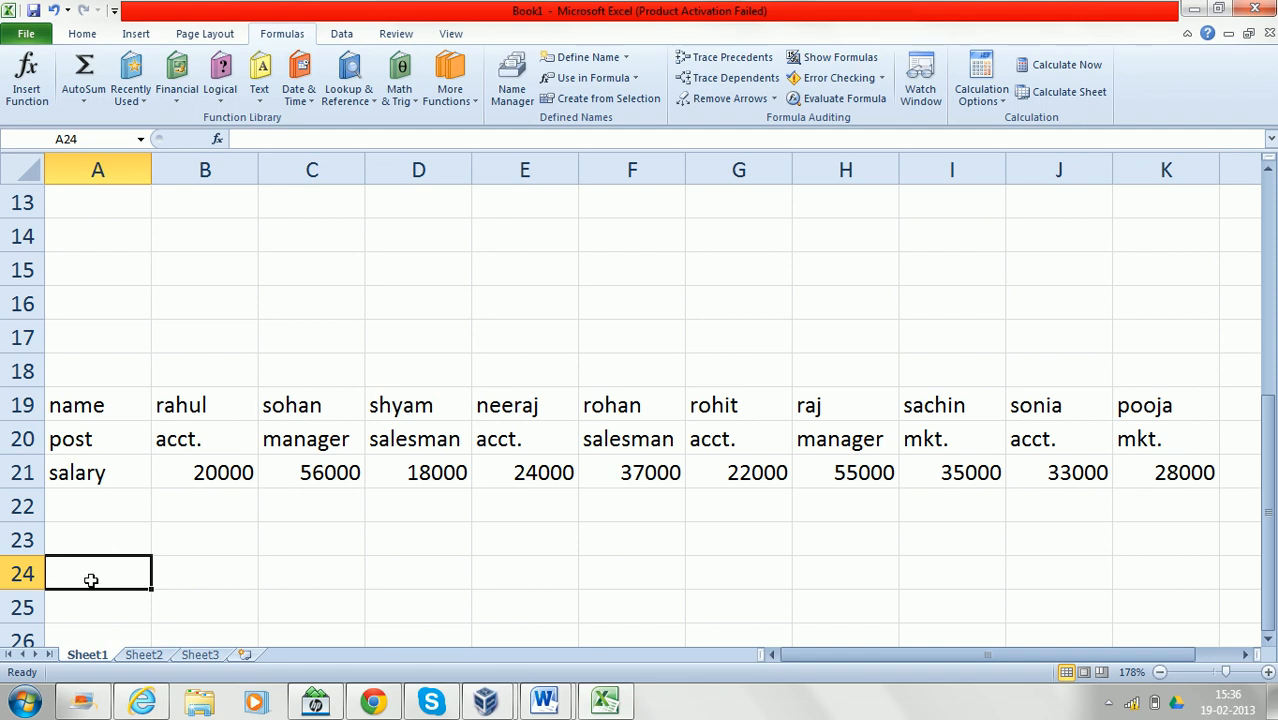
click(342, 36)
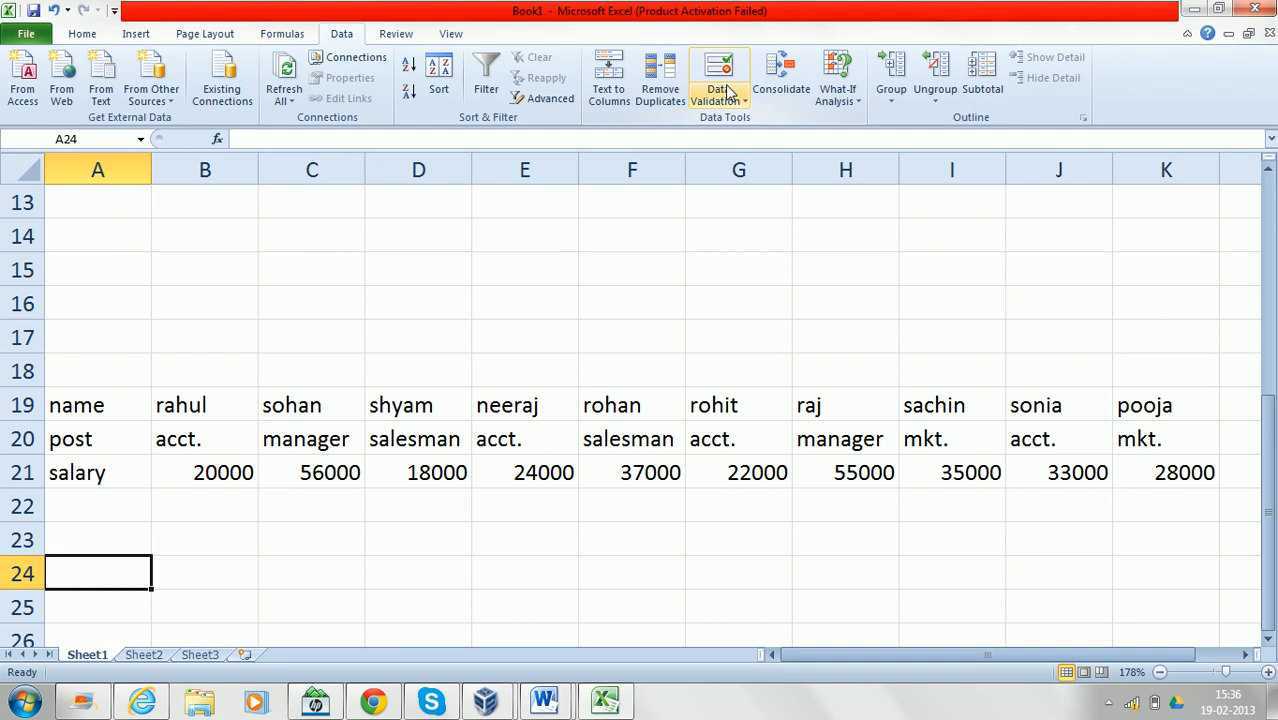
click(726, 98)
click(733, 121)
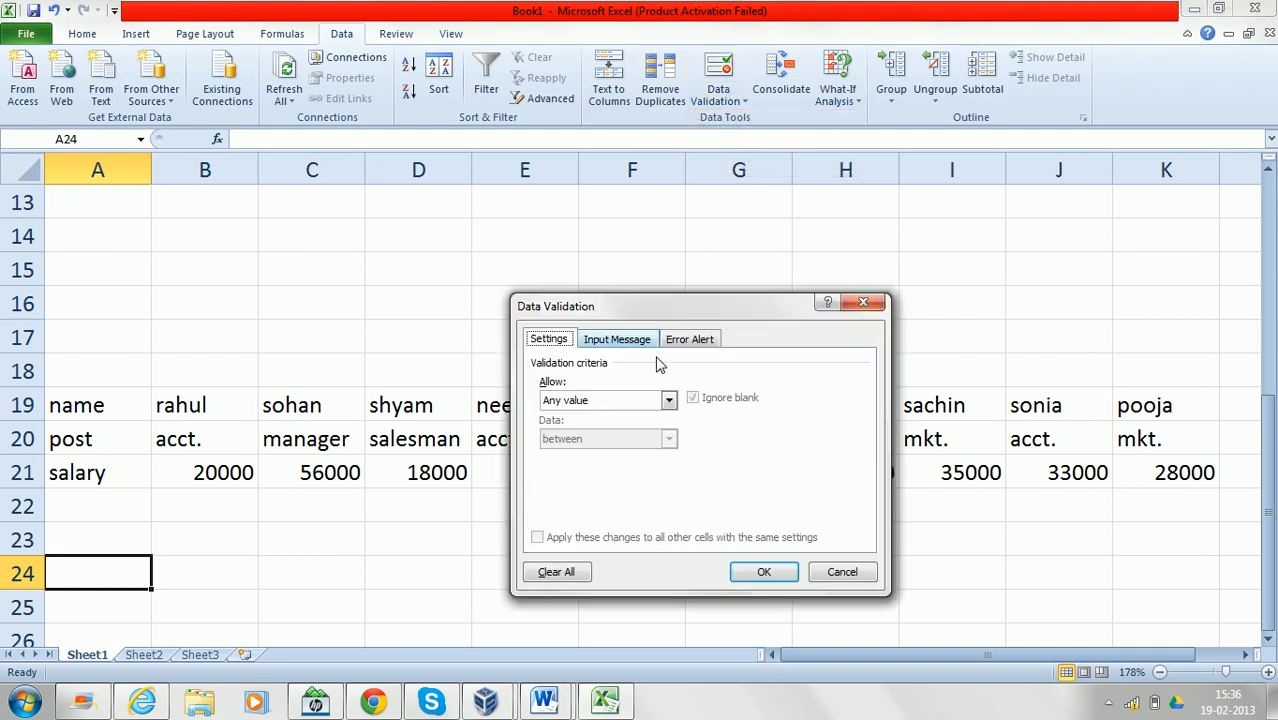
click(669, 402)
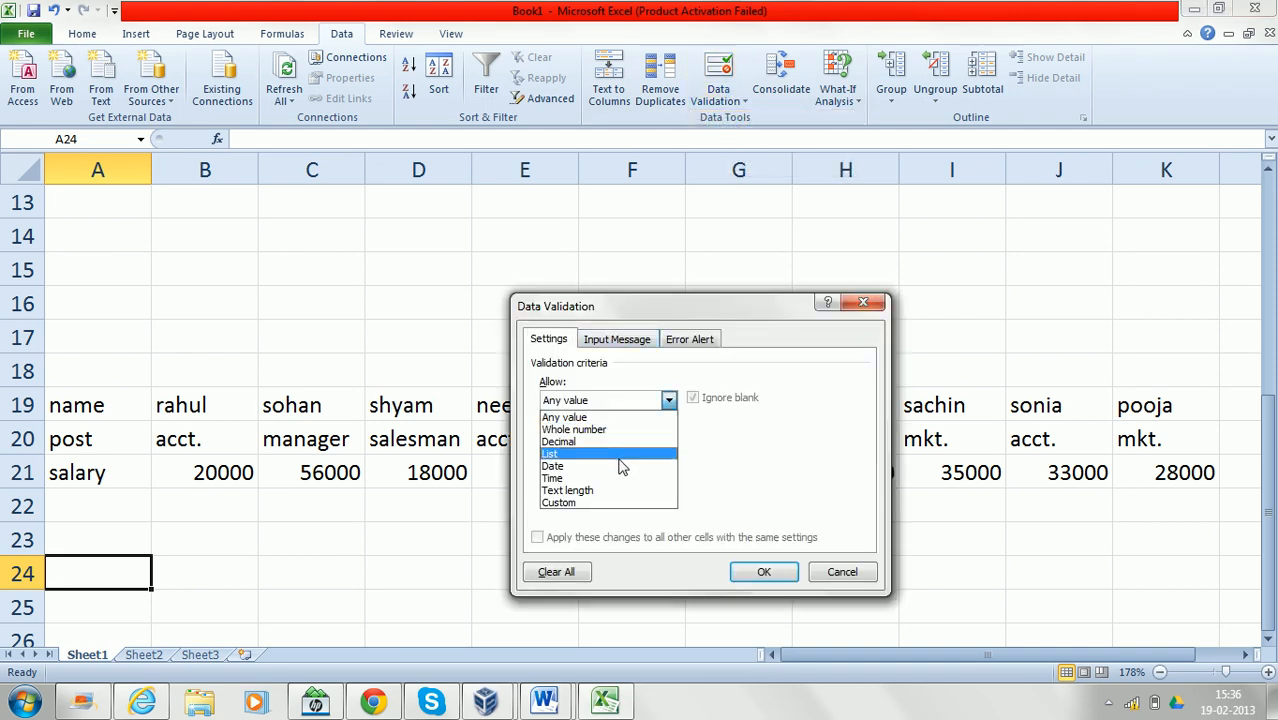
click(560, 453)
click(567, 478)
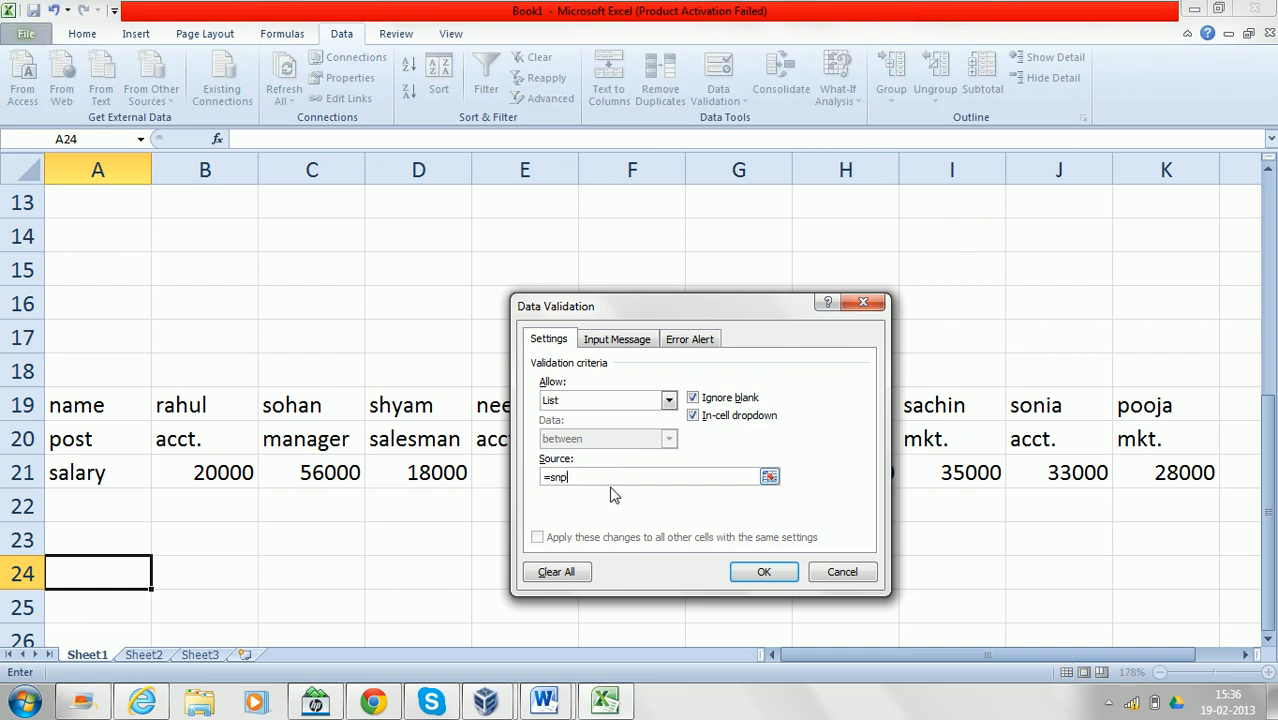
click(790, 574)
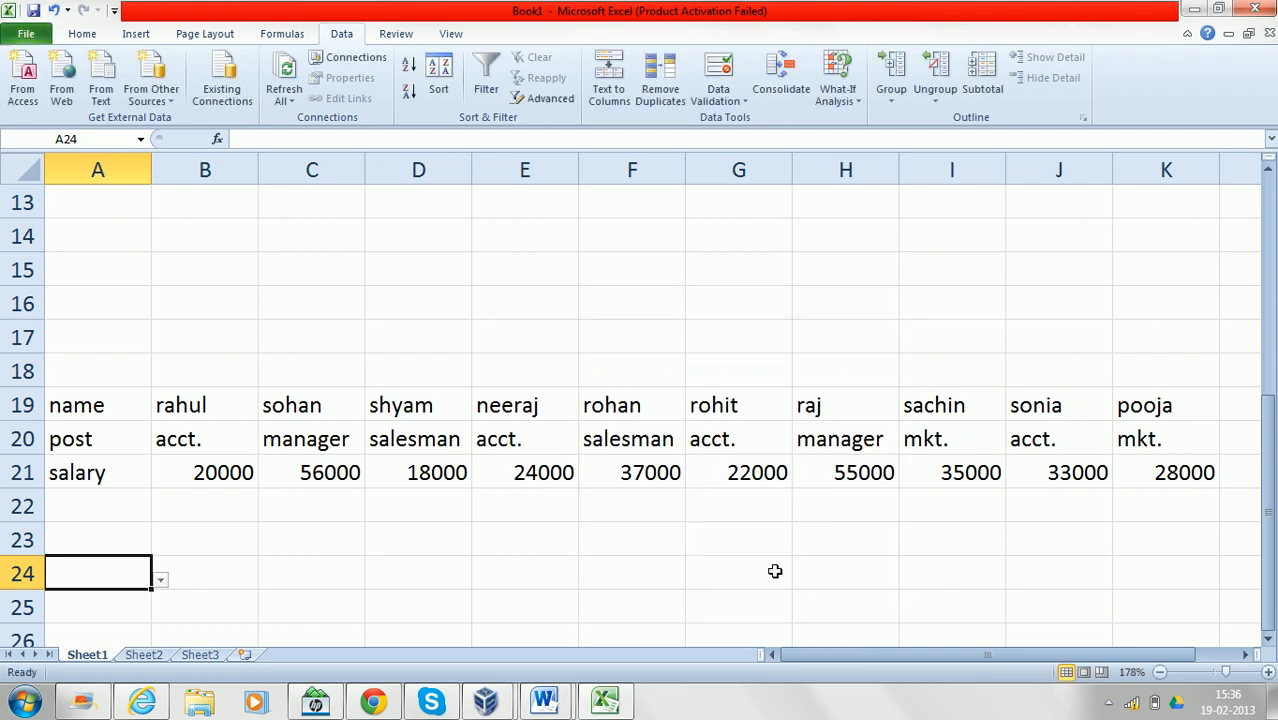
Choose name from A24's dropdown list and fill the cell across through K24
click(161, 580)
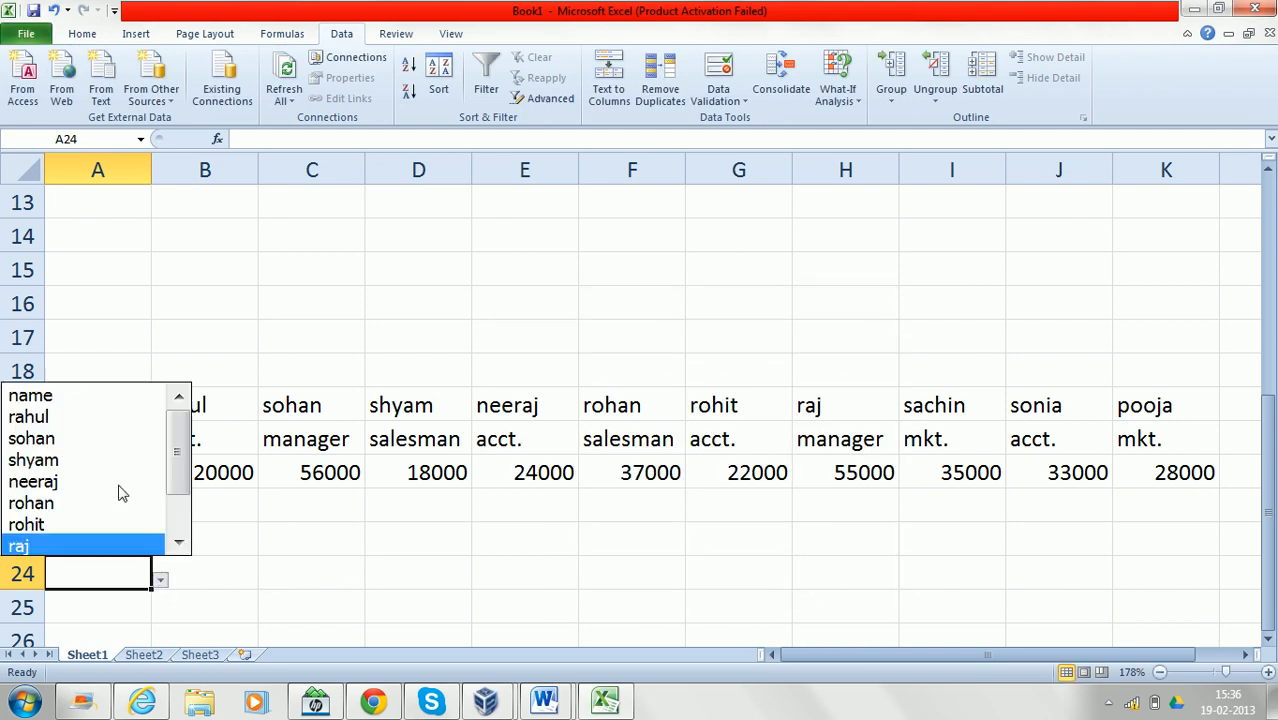
click(97, 395)
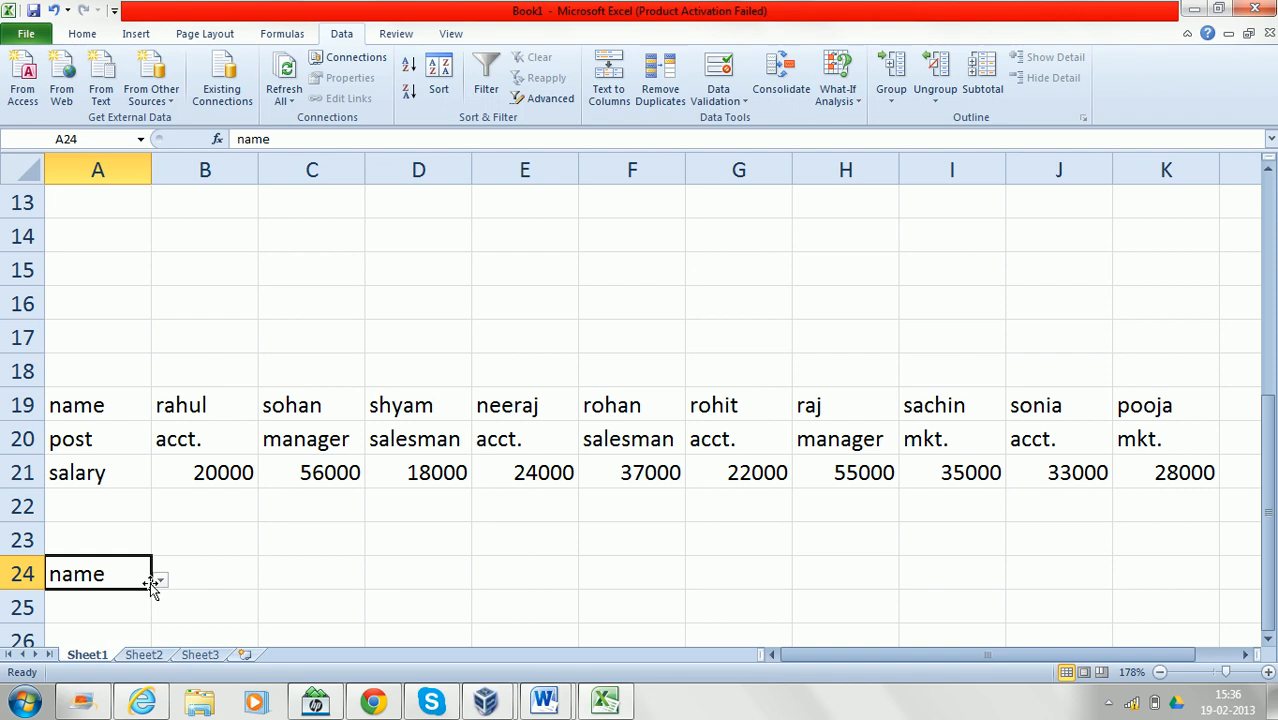
drag(150, 591, 1179, 519)
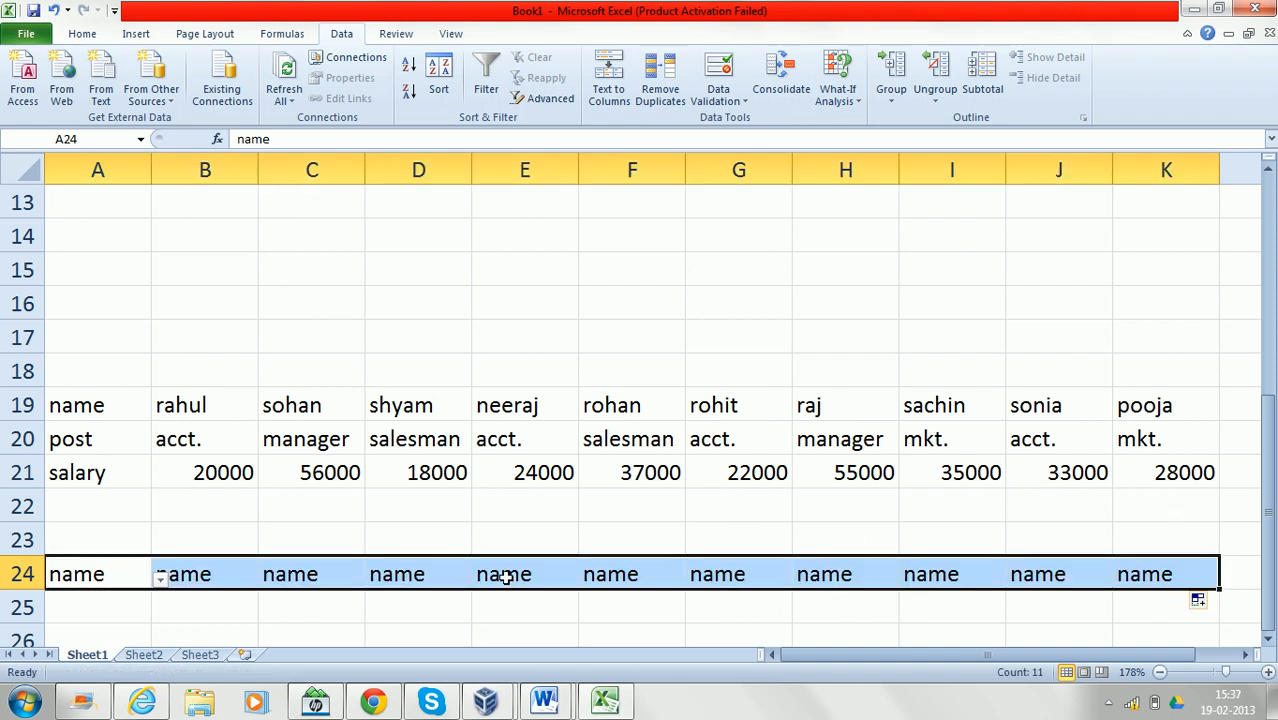
Set the dropdowns in B24, C24, D24 and E24 to the employees listed in B19, H19, C19 and E19 respectively
click(220, 577)
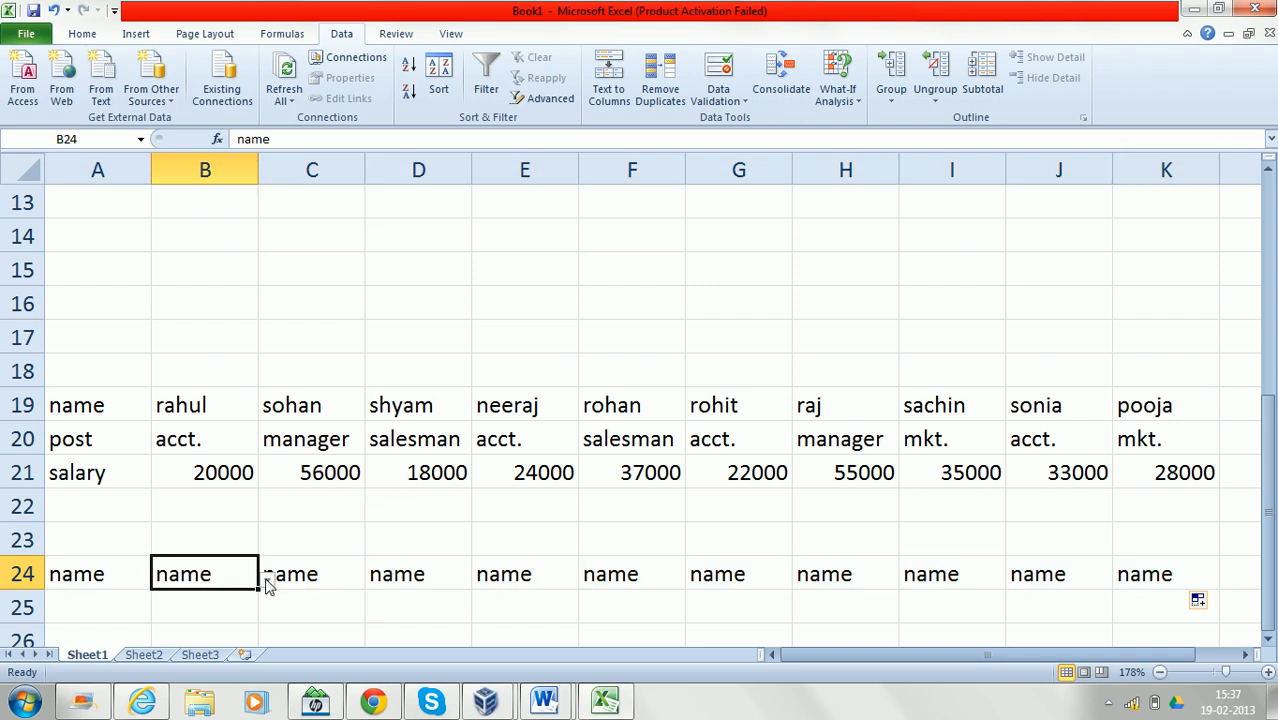
click(267, 579)
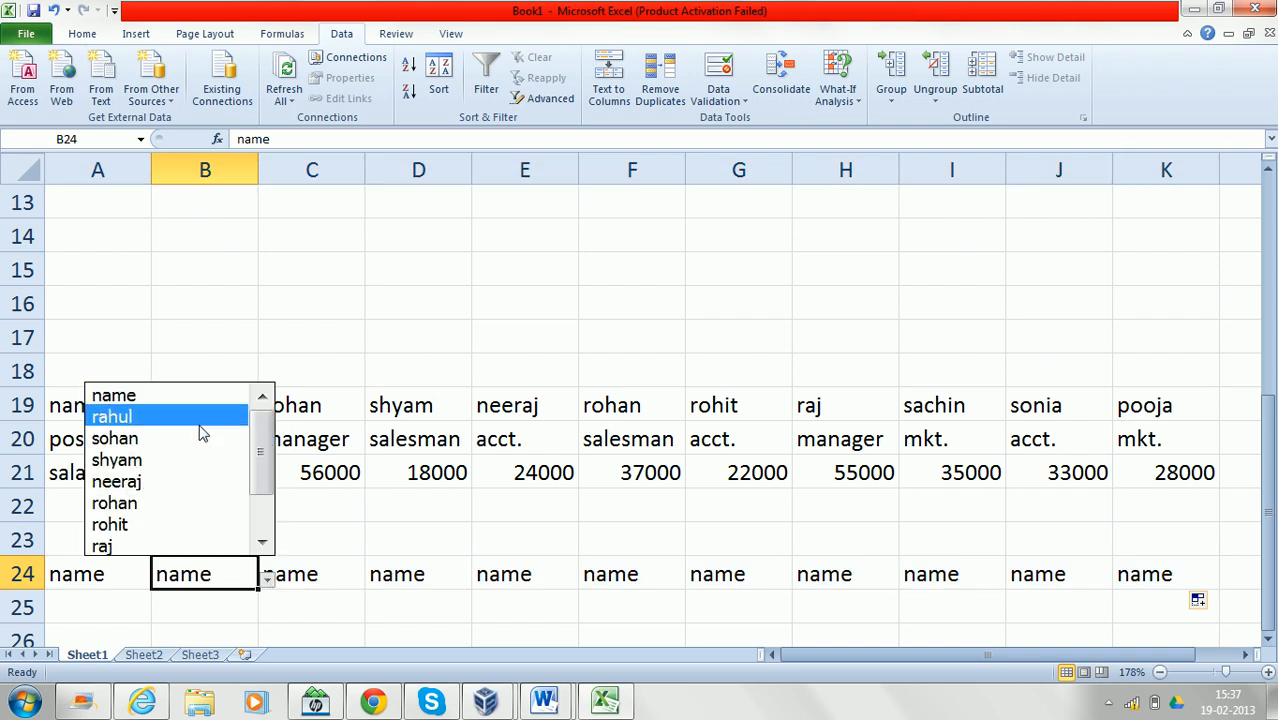
click(200, 418)
click(305, 578)
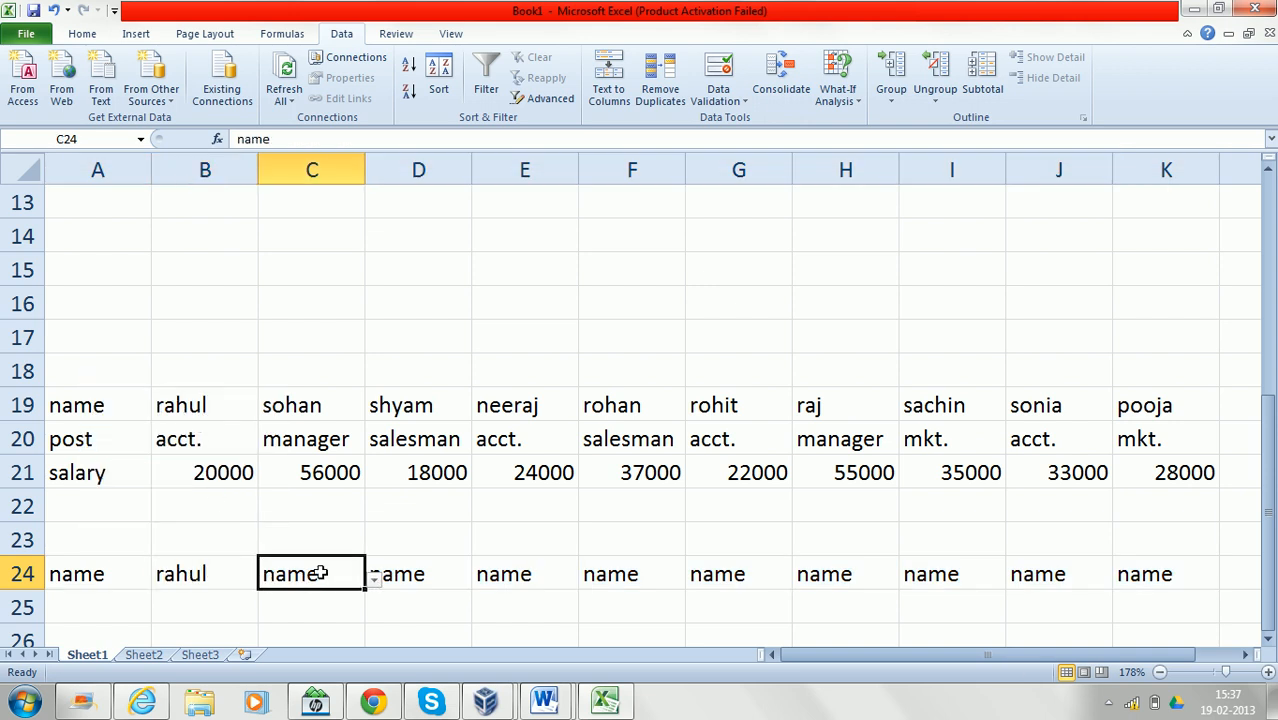
click(374, 579)
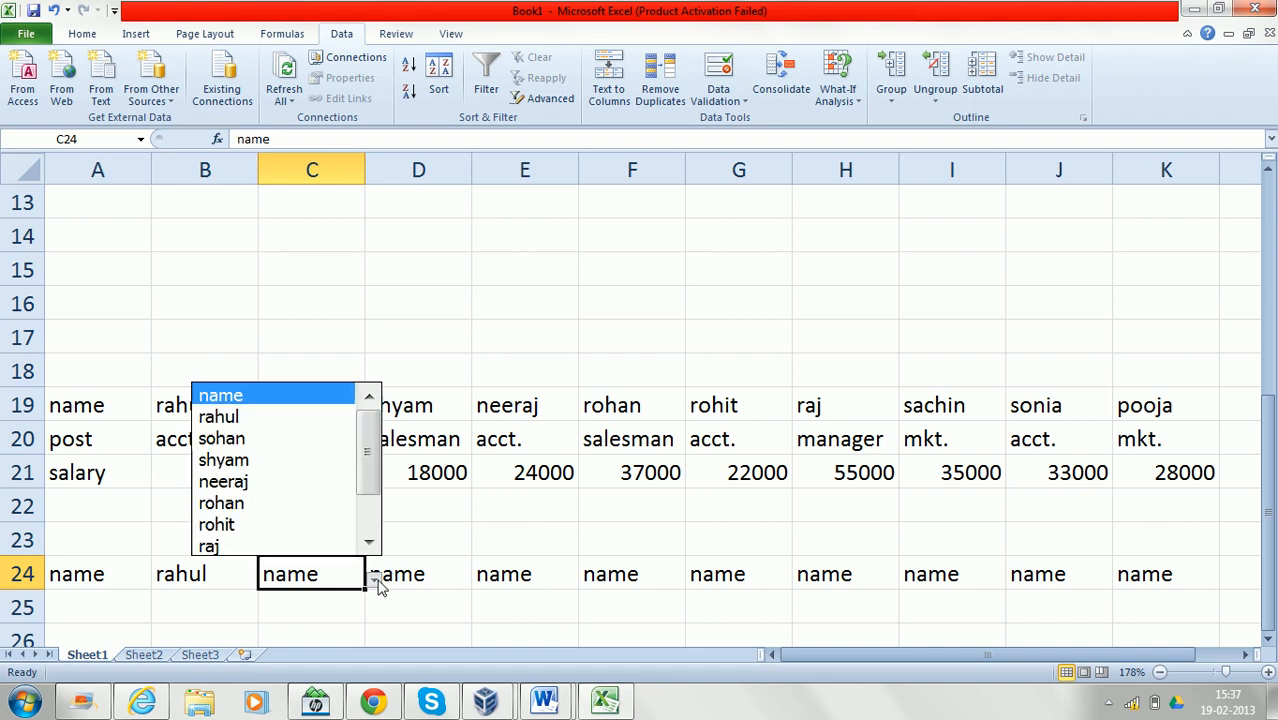
click(322, 548)
click(421, 566)
click(481, 581)
click(408, 437)
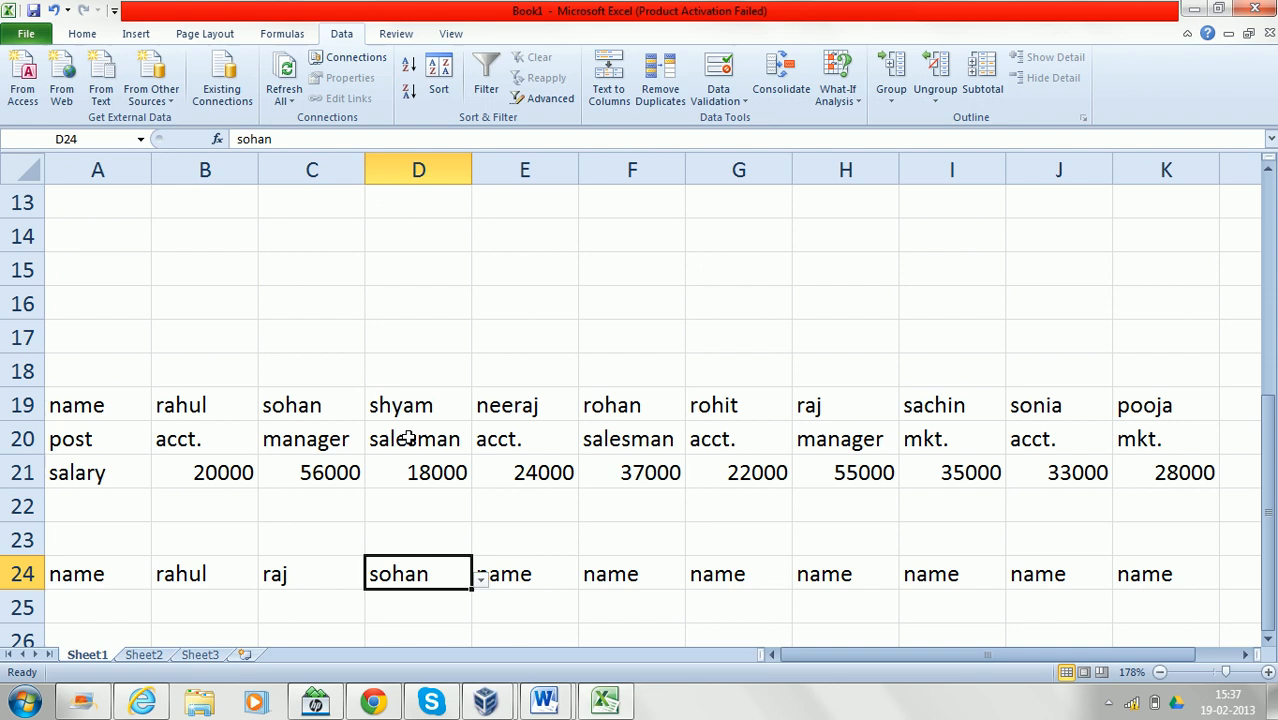
click(540, 570)
click(589, 582)
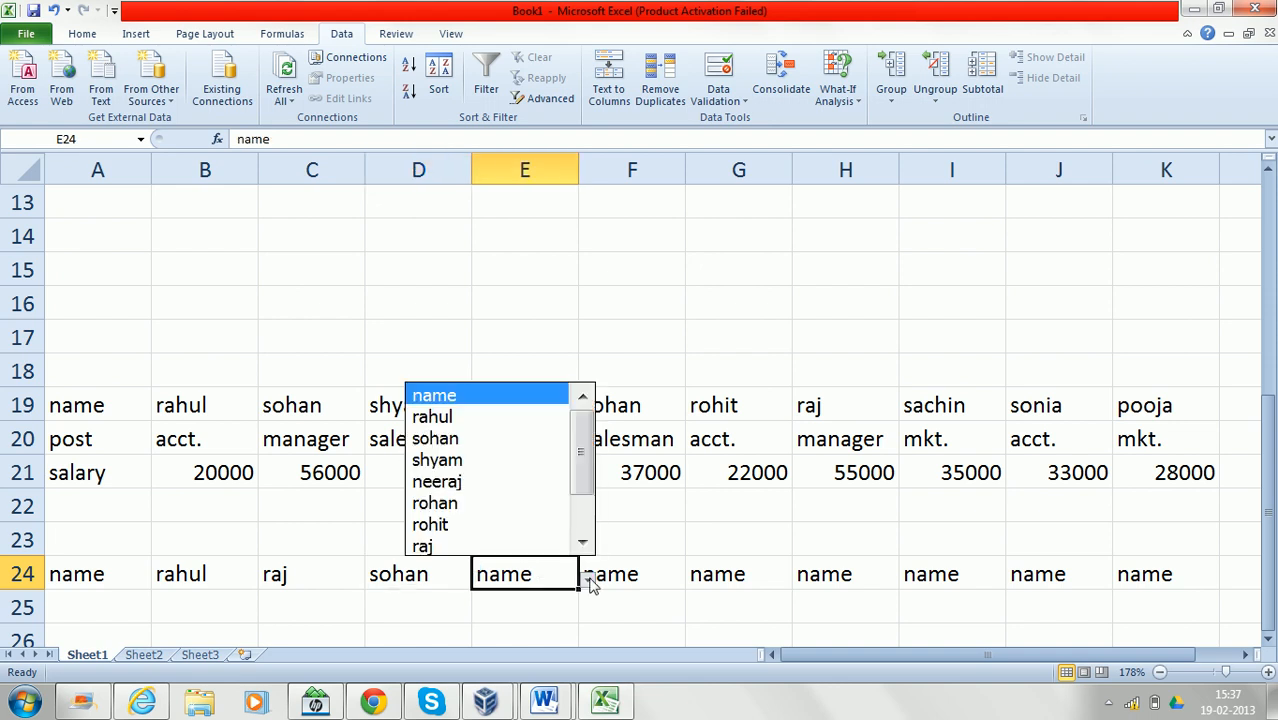
click(525, 487)
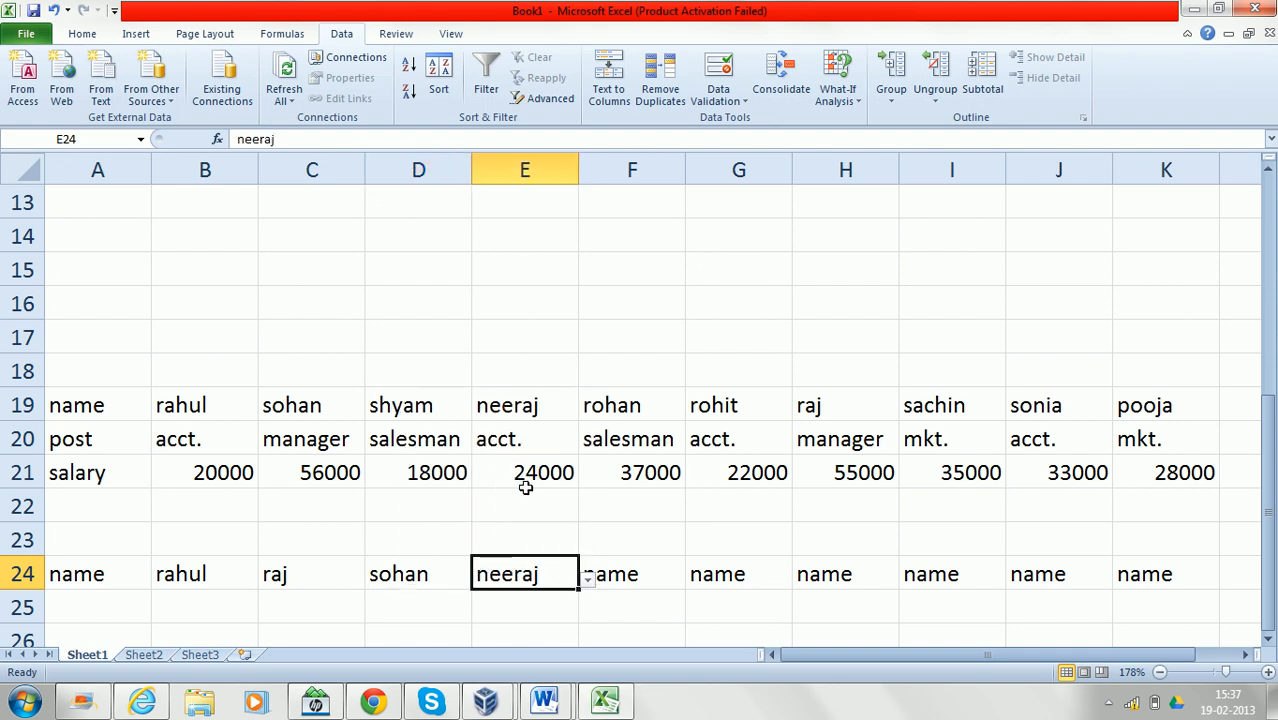
Insert the HLOOKUP function from the Lookup & Reference category into cell A25
click(123, 597)
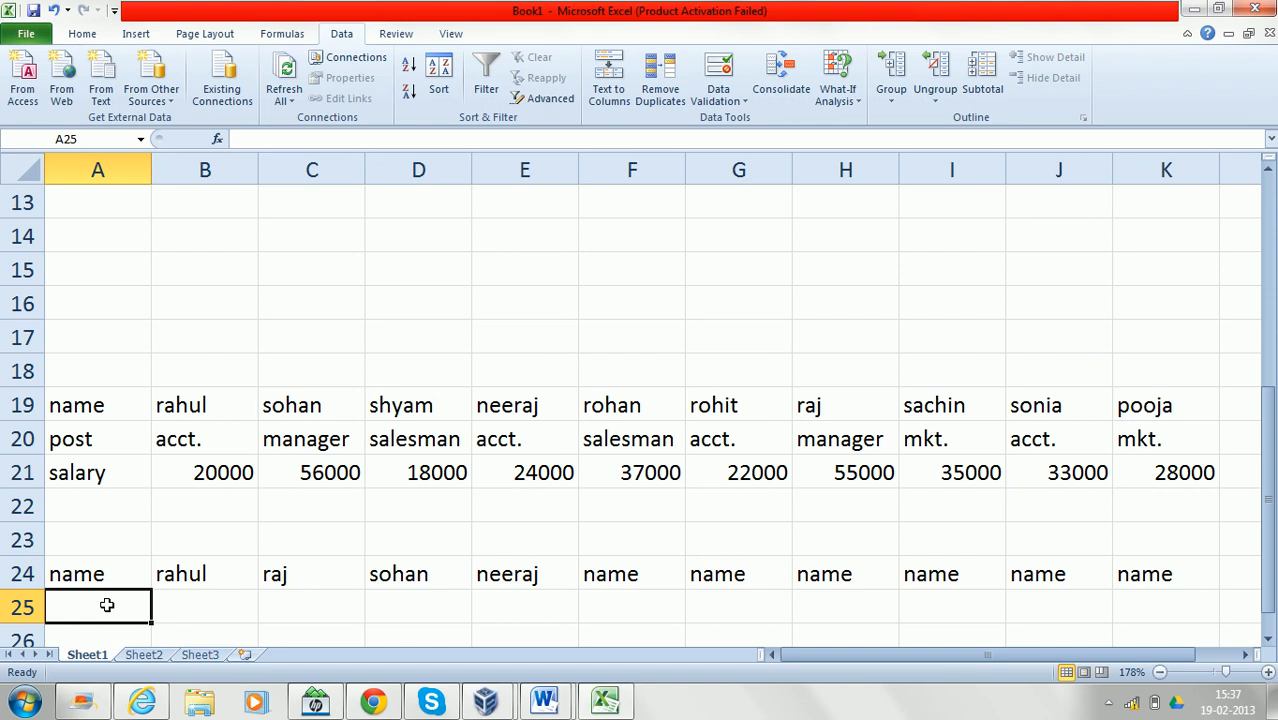
click(290, 35)
click(345, 100)
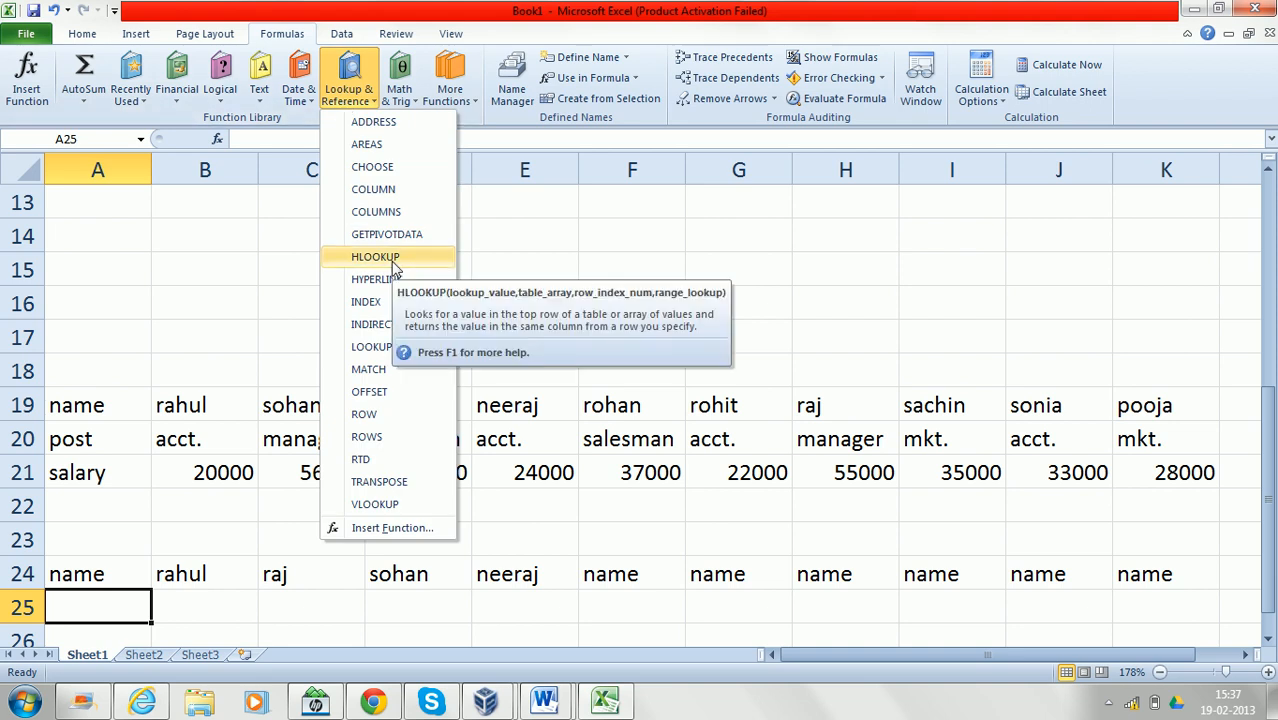
click(393, 261)
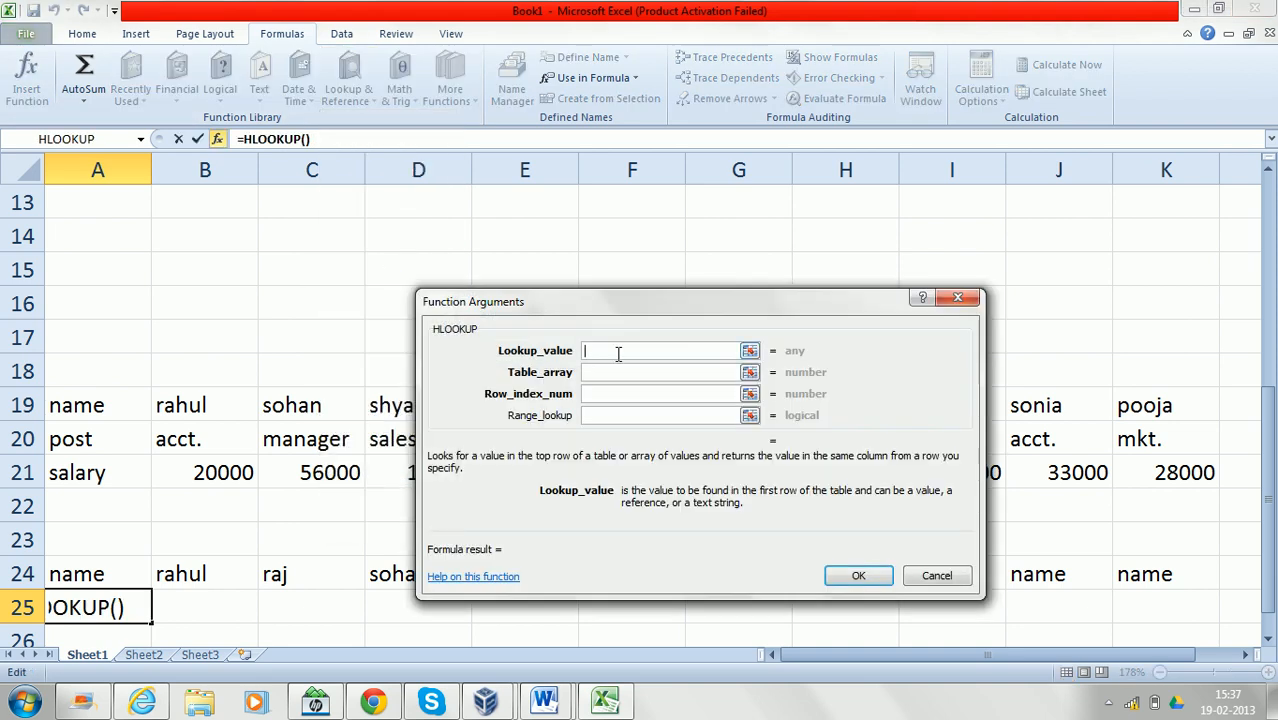
Complete A25's HLOOKUP with lookup value A24, table array int, row index 3 and range lookup false, and fill it across through K25
click(114, 574)
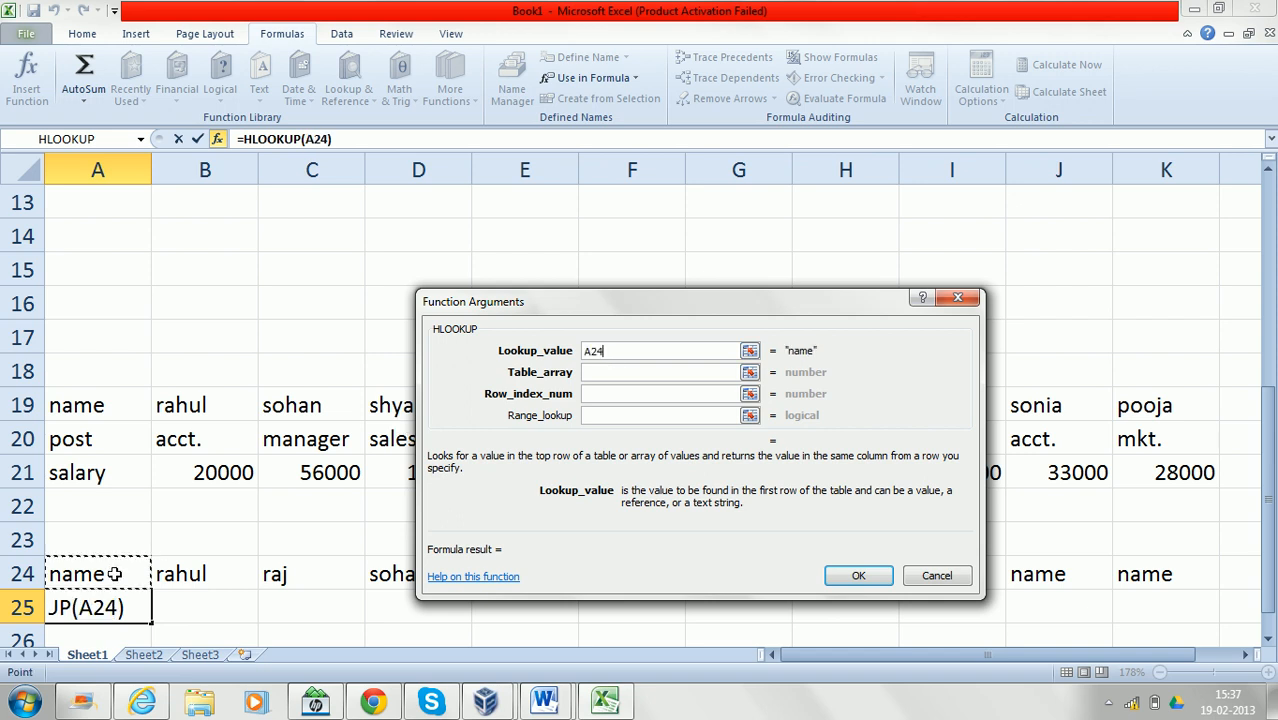
click(608, 371)
text(int)
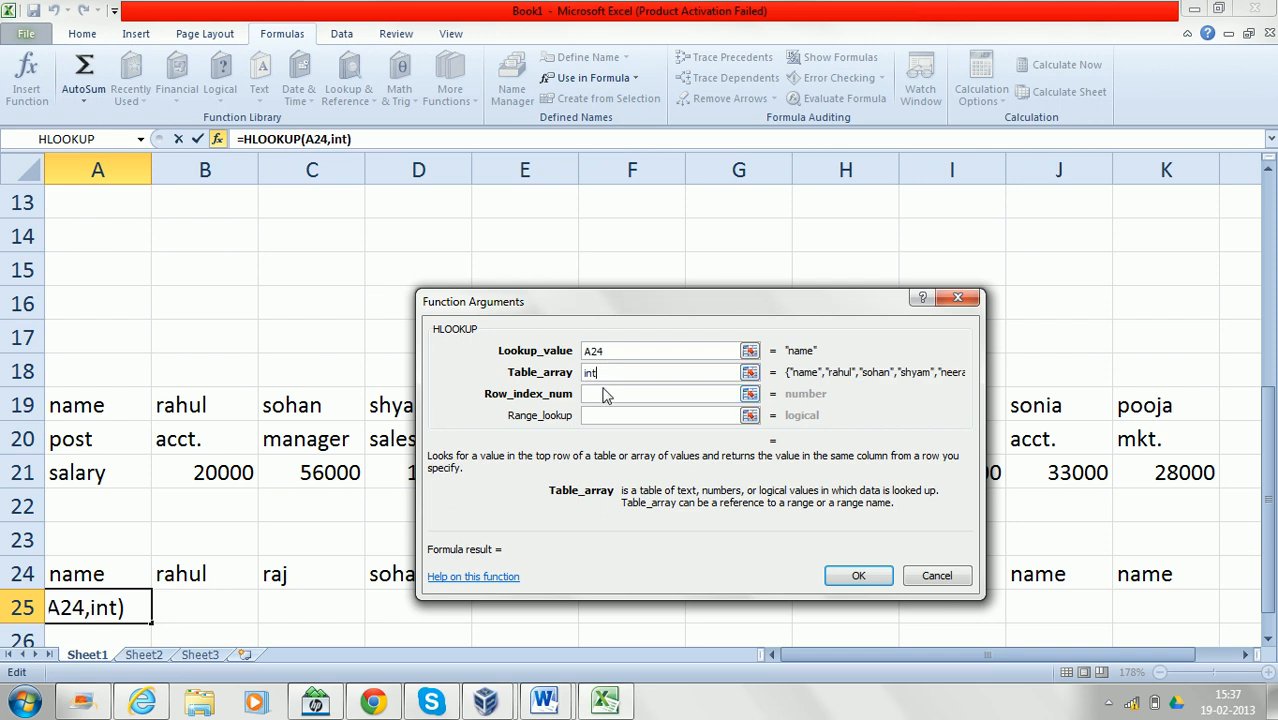
click(603, 393)
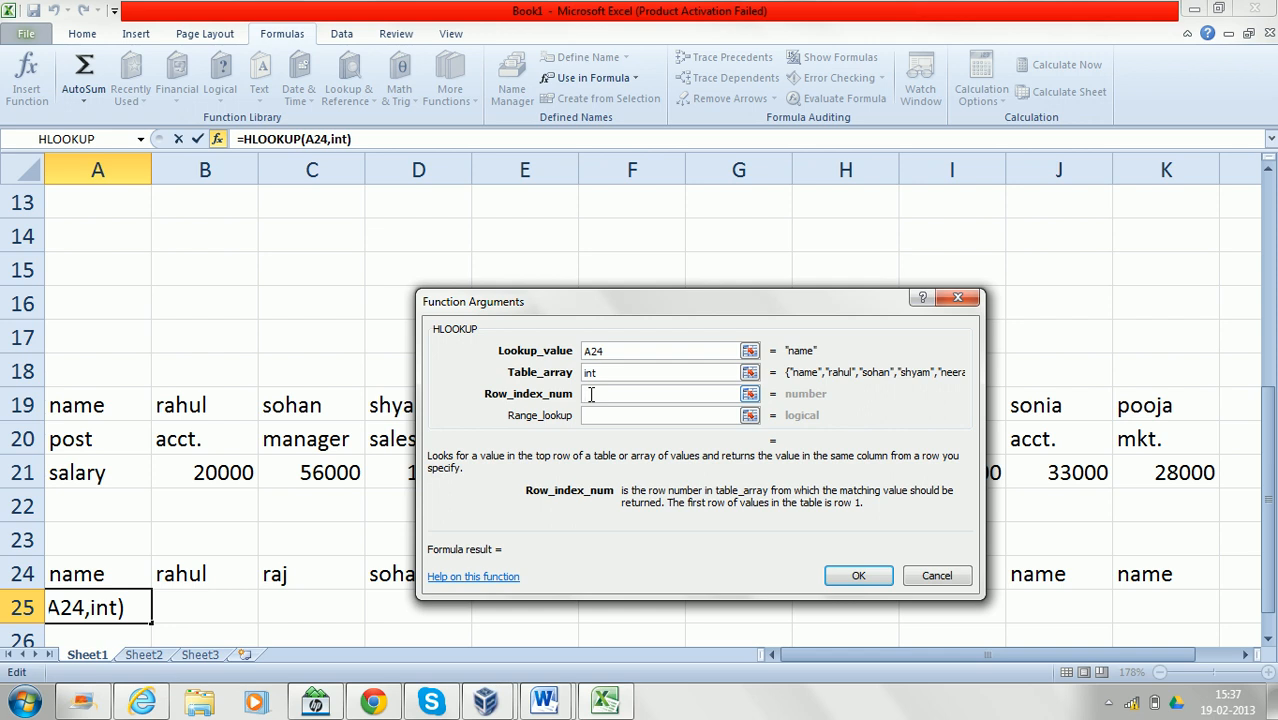
text(3)
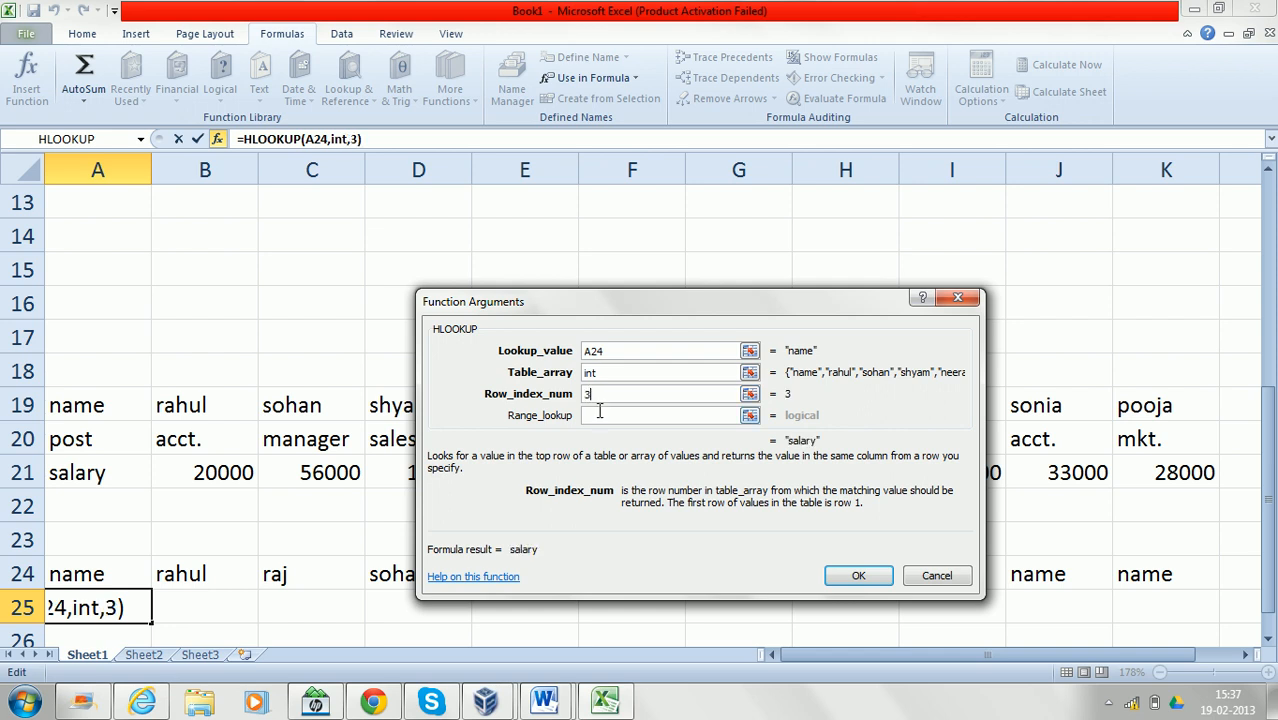
click(599, 415)
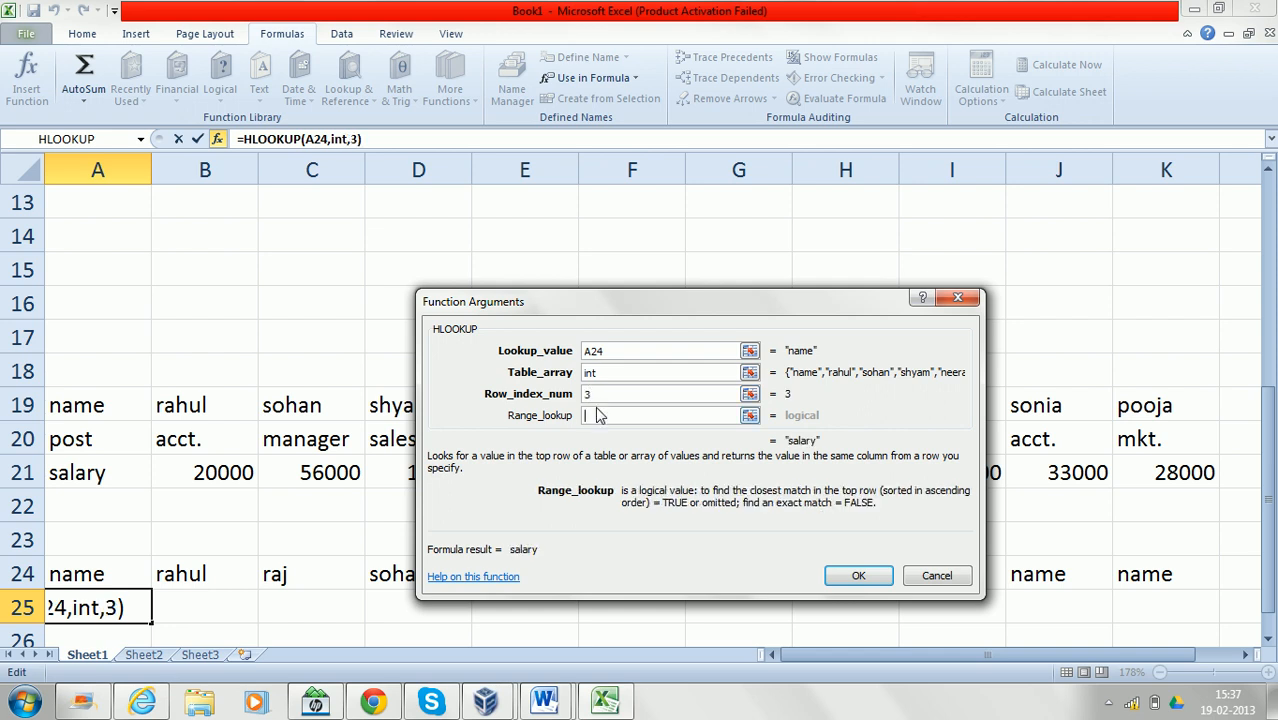
text(false)
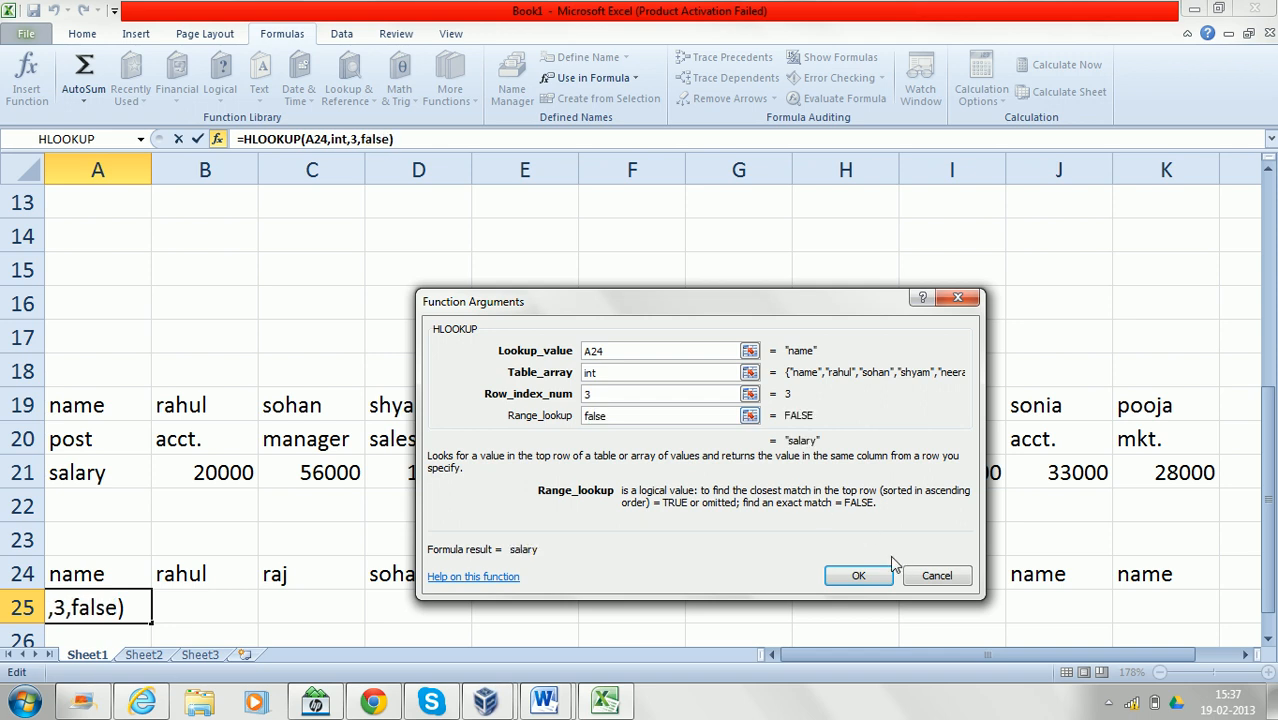
click(857, 578)
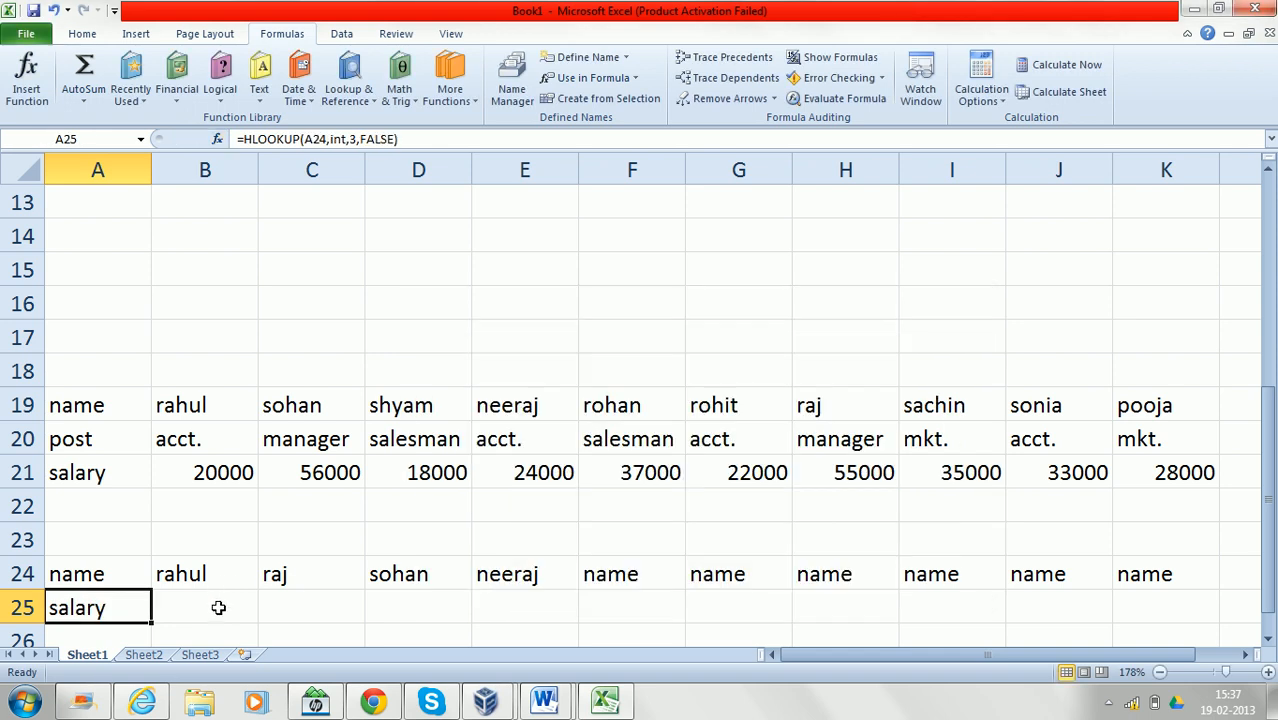
drag(150, 625, 1215, 584)
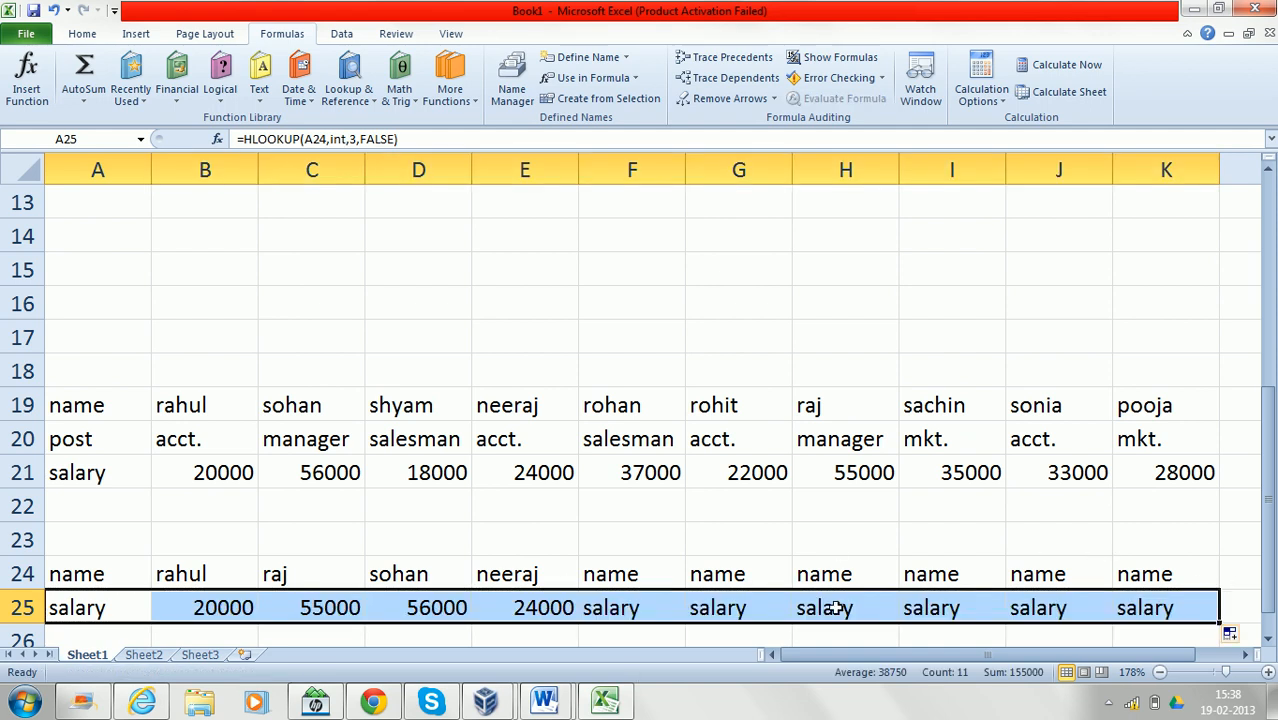
Compare the looked-up salaries in B25 and C25 with the matching employees' salaries in row 21, and return to the original table
click(221, 474)
click(204, 609)
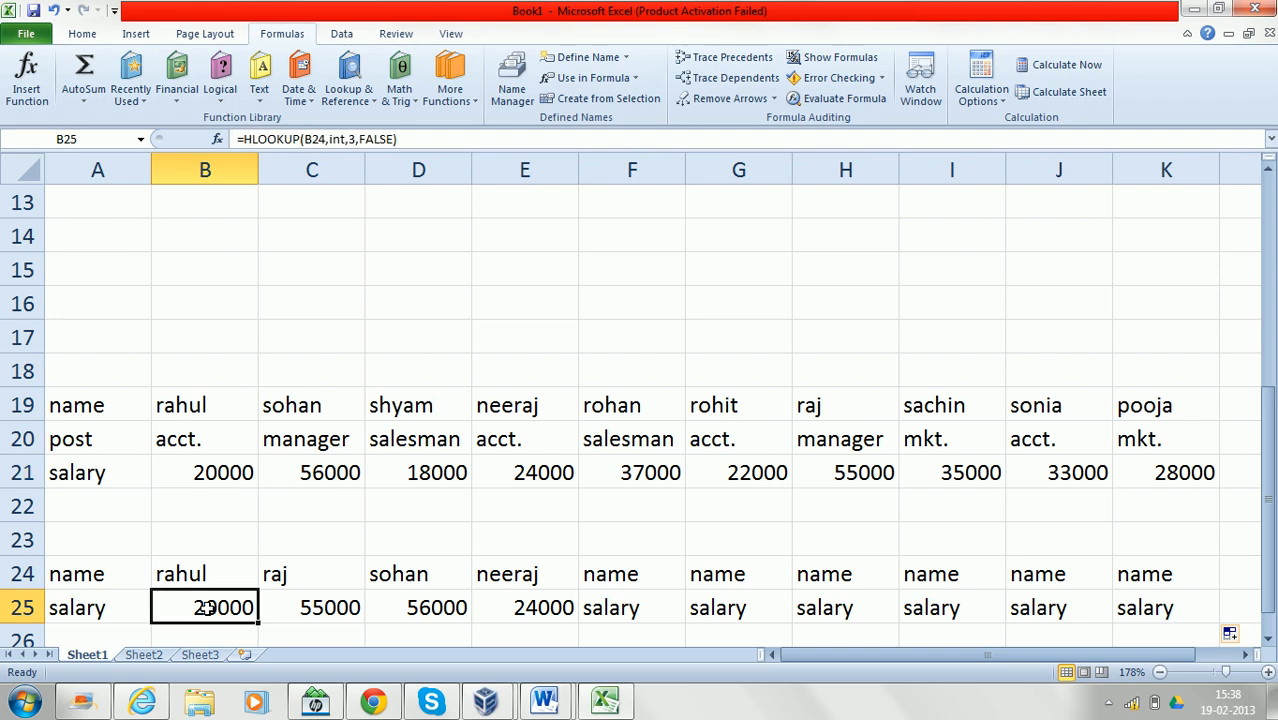
click(858, 472)
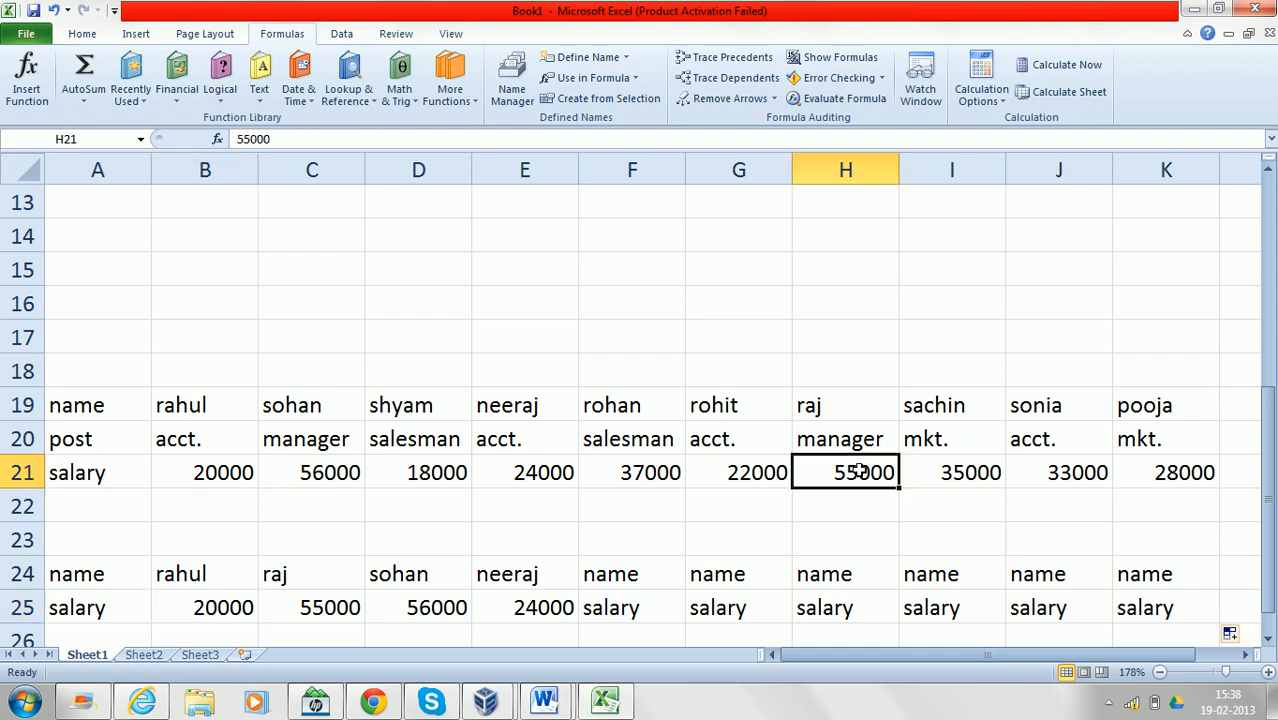
click(315, 618)
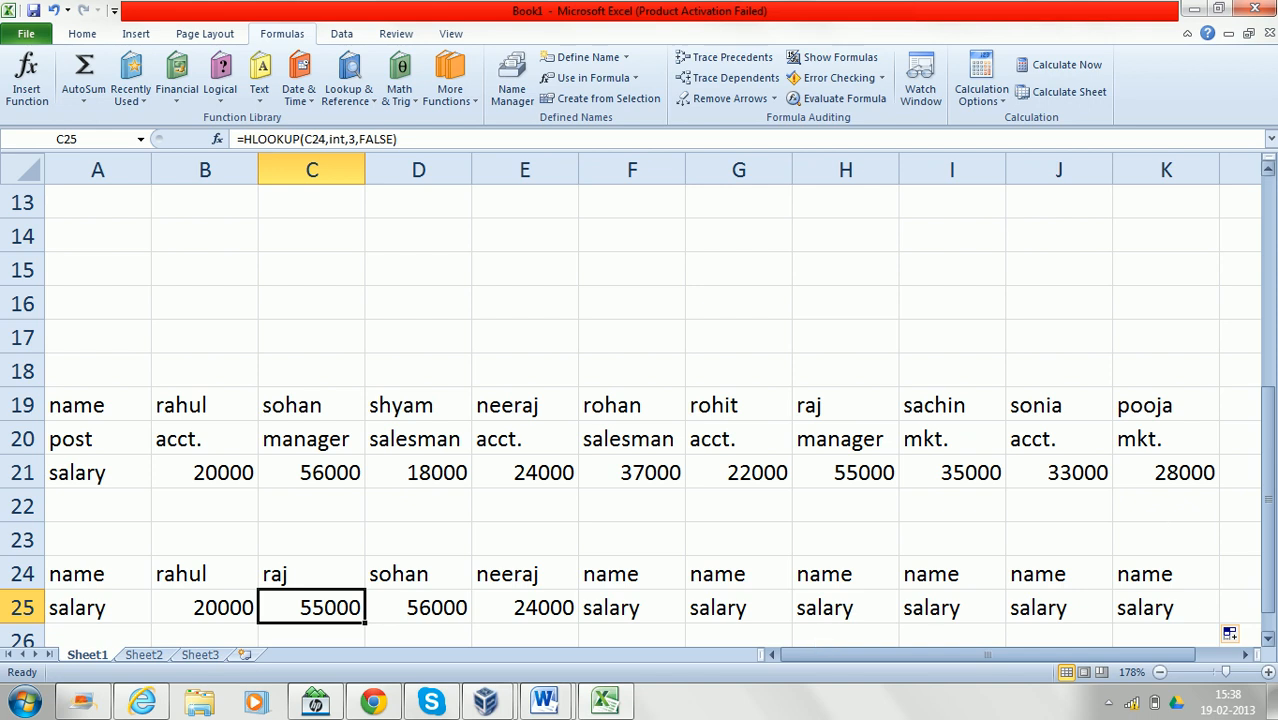
drag(1270, 485, 1270, 253)
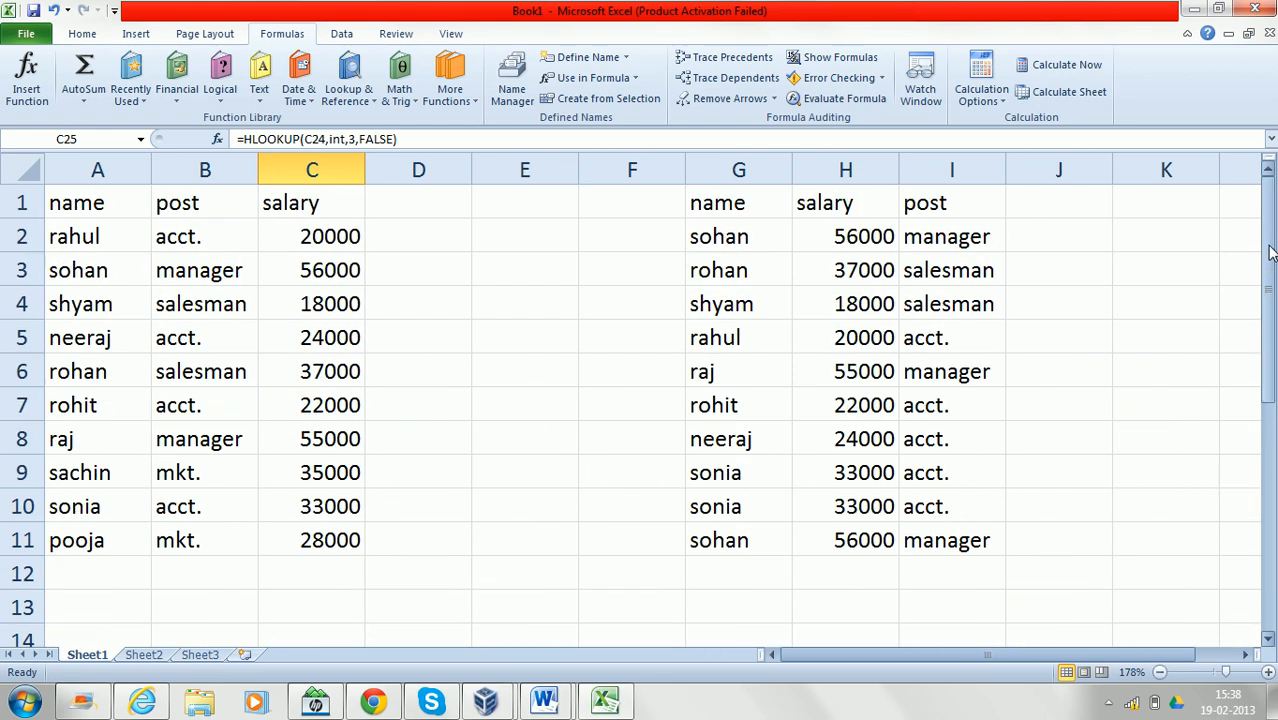